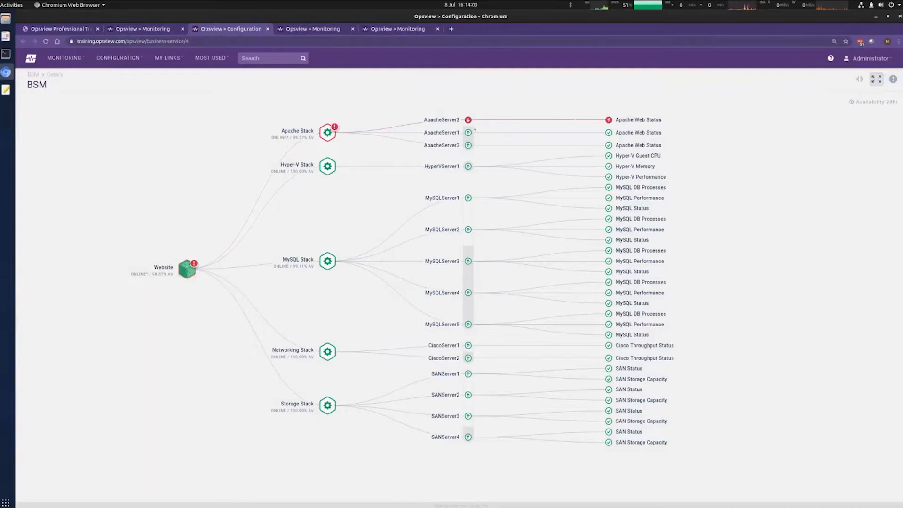
# Step: Toggle between the BSM summary grid and the Website tree as ApacheServer3 starts failing
pyautogui.click(303, 29)
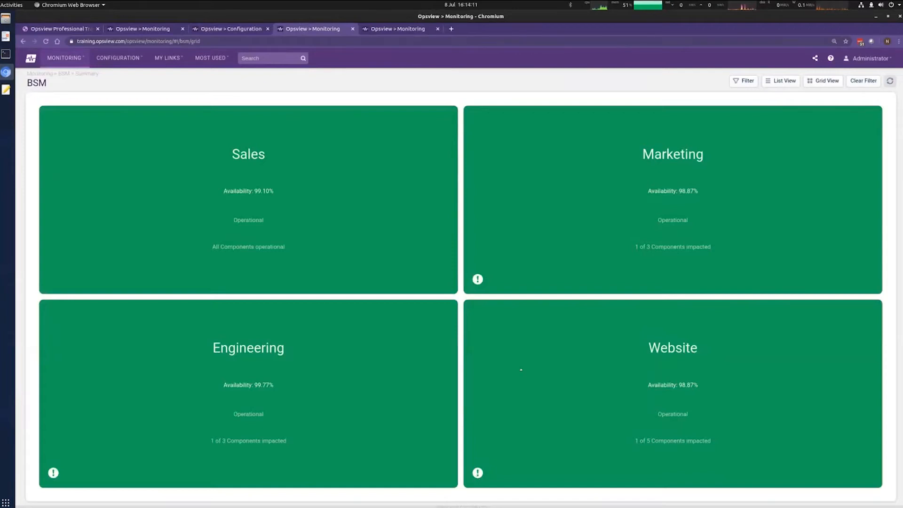
pyautogui.hotkey('ctrl', 'shift', 'Tab')
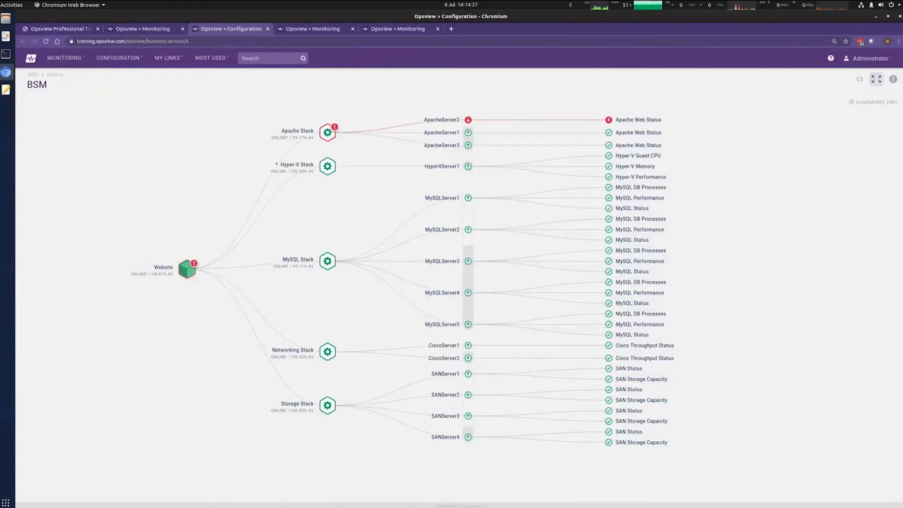
pyautogui.click(301, 29)
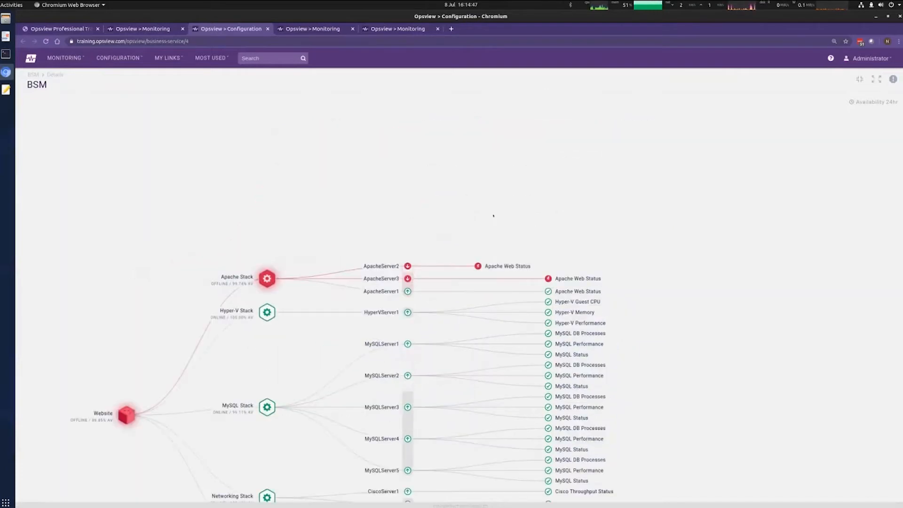
# Step: Start an acknowledgement for the failing ApacheServer2, then dismiss it without submitting
pyautogui.click(408, 266)
pyautogui.rightClick(391, 267)
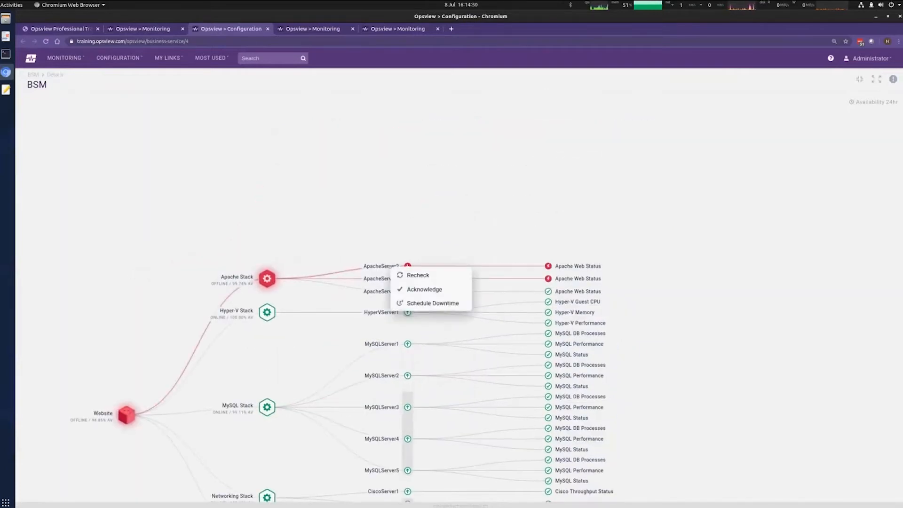
pyautogui.click(423, 293)
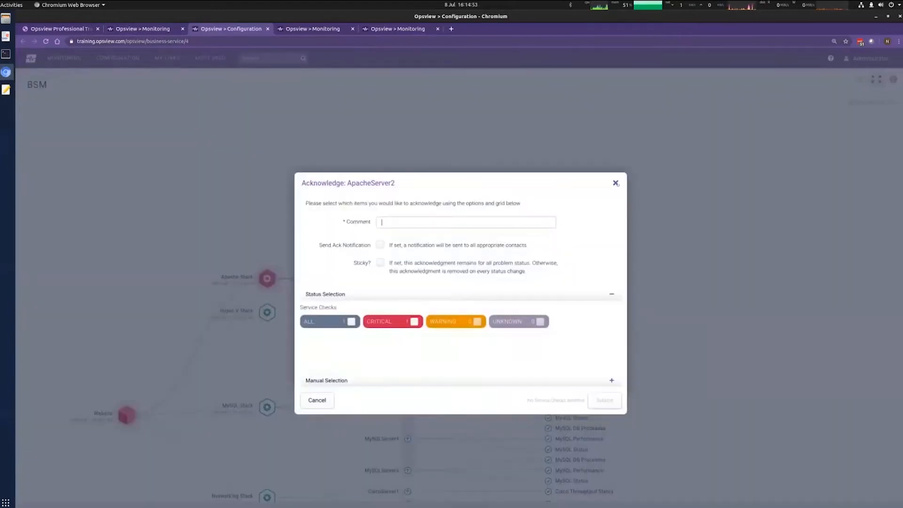
pyautogui.click(615, 183)
# Step: Jump to ApacheServer3 in the host navigator to read its critical check, then return to the BSM grid
pyautogui.hotkey('ctrl', 'Tab')
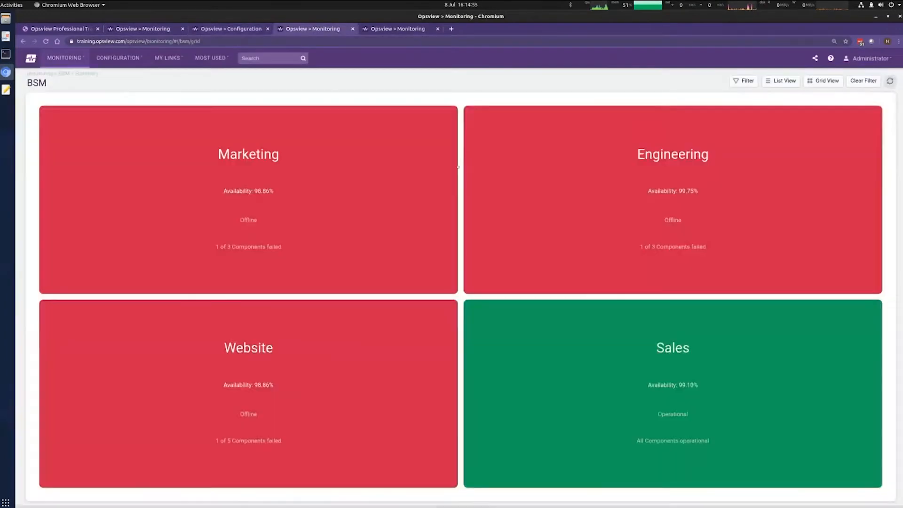
pyautogui.hotkey('ctrl', 'Tab')
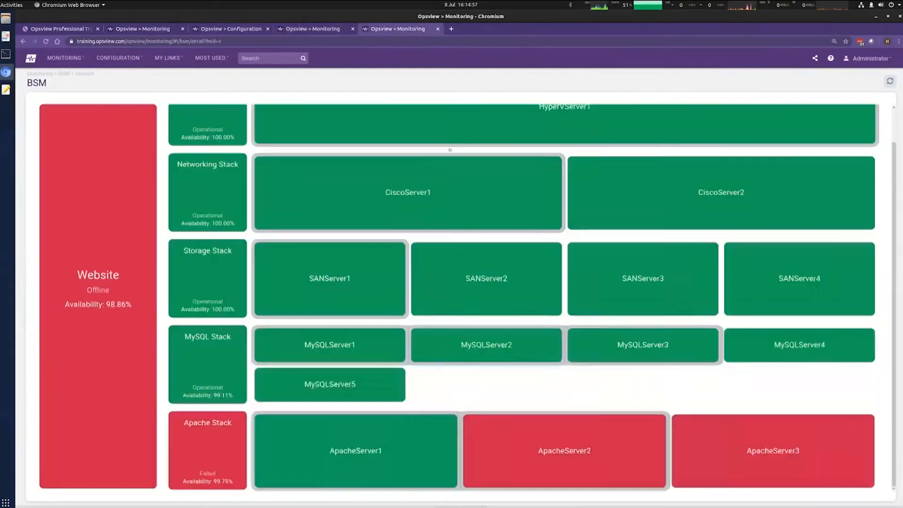
pyautogui.rightClick(783, 437)
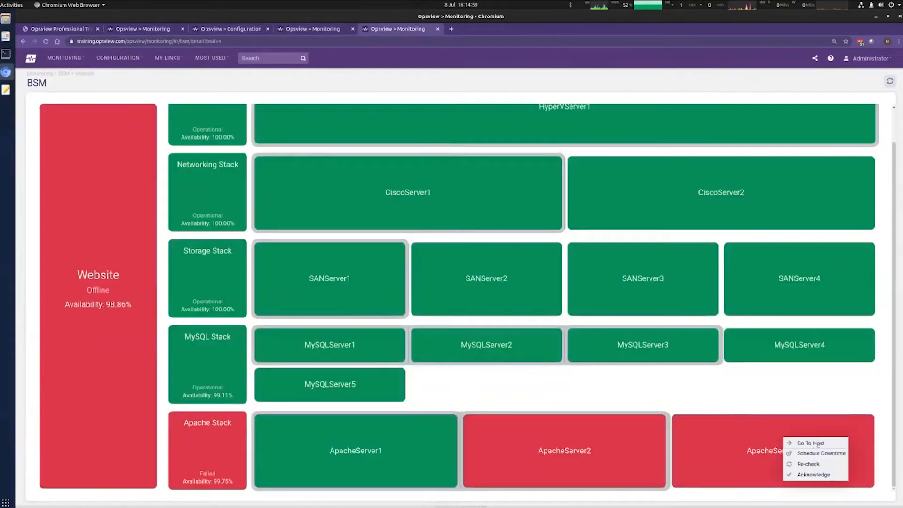
pyautogui.click(800, 439)
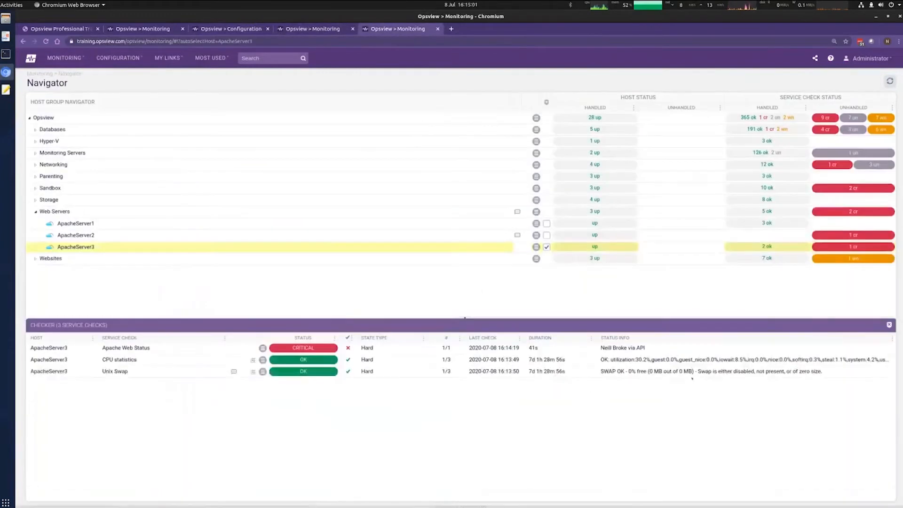
pyautogui.moveTo(645, 348); pyautogui.dragTo(600, 348)
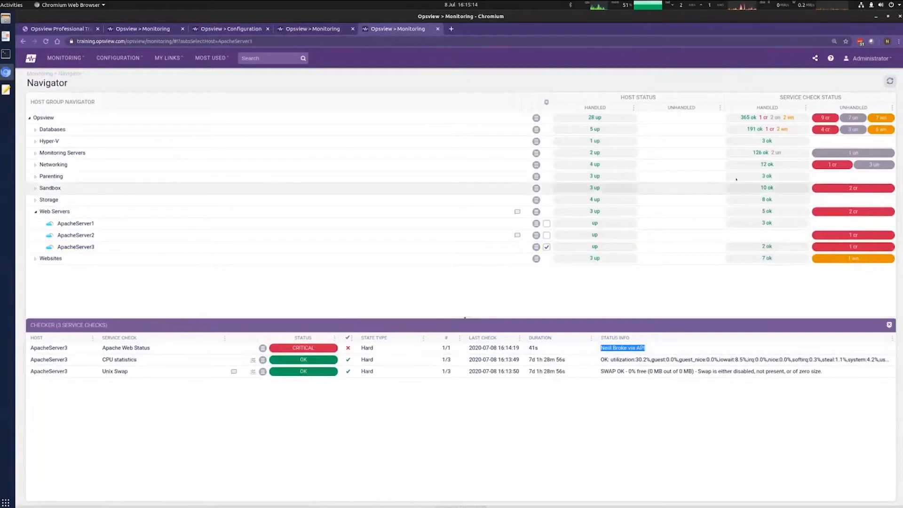
pyautogui.click(310, 29)
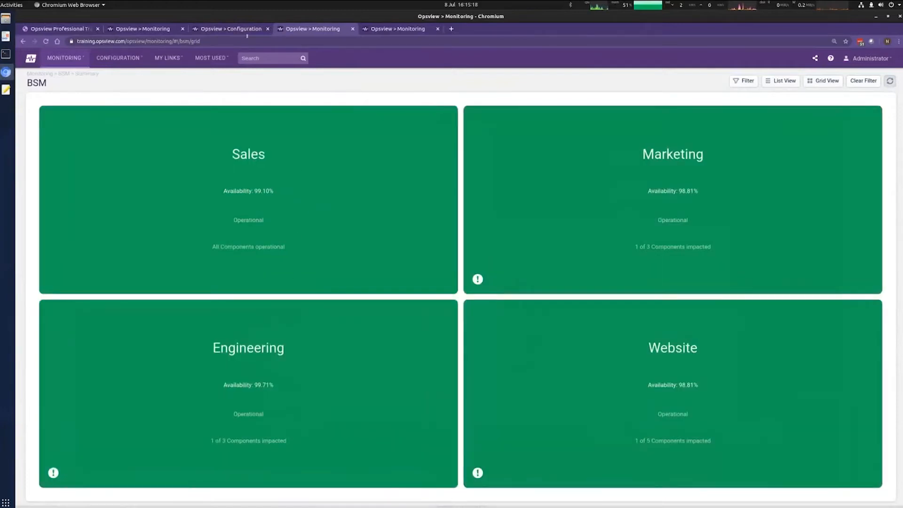
# Step: Check the Website tree and the three Apache web servers in the host group navigator
pyautogui.click(247, 29)
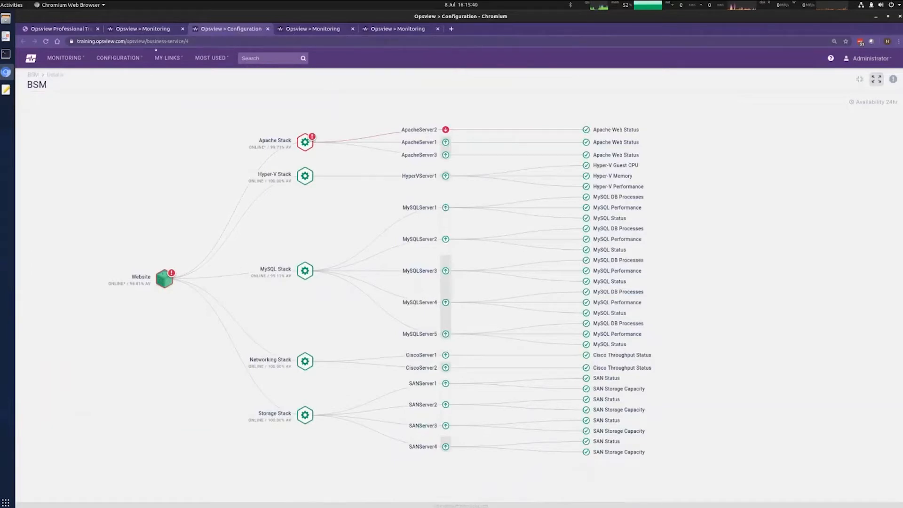
pyautogui.click(141, 29)
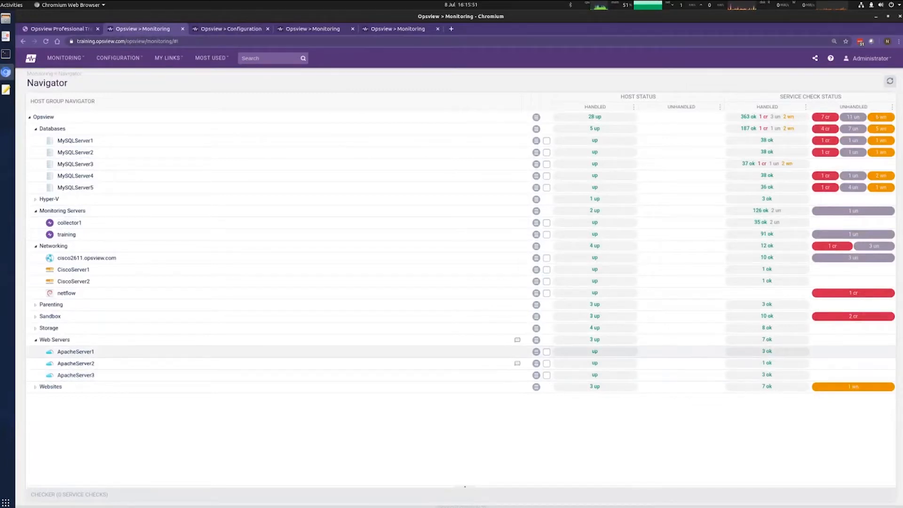
pyautogui.moveTo(57, 352); pyautogui.dragTo(109, 375)
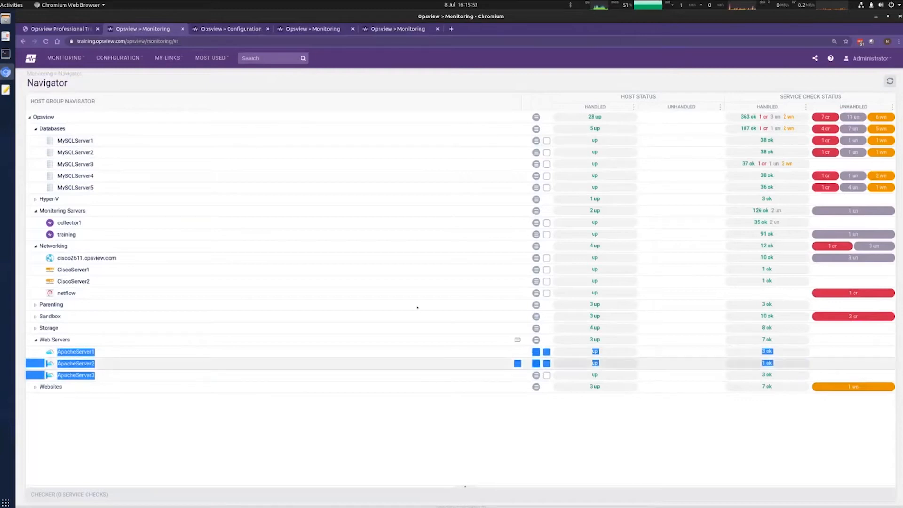
# Step: Confirm the tree and BSM grid are all operational, then open Configuration > BSM
pyautogui.click(225, 29)
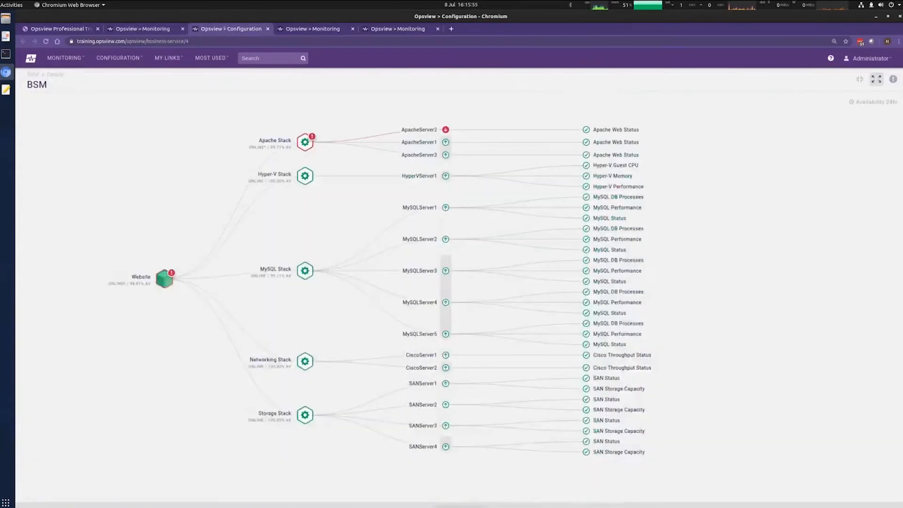
pyautogui.click(301, 30)
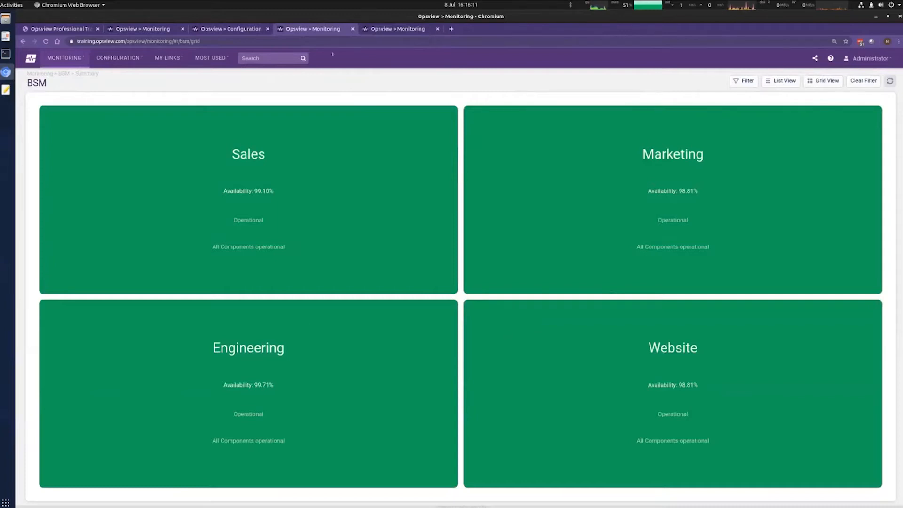
pyautogui.click(118, 58)
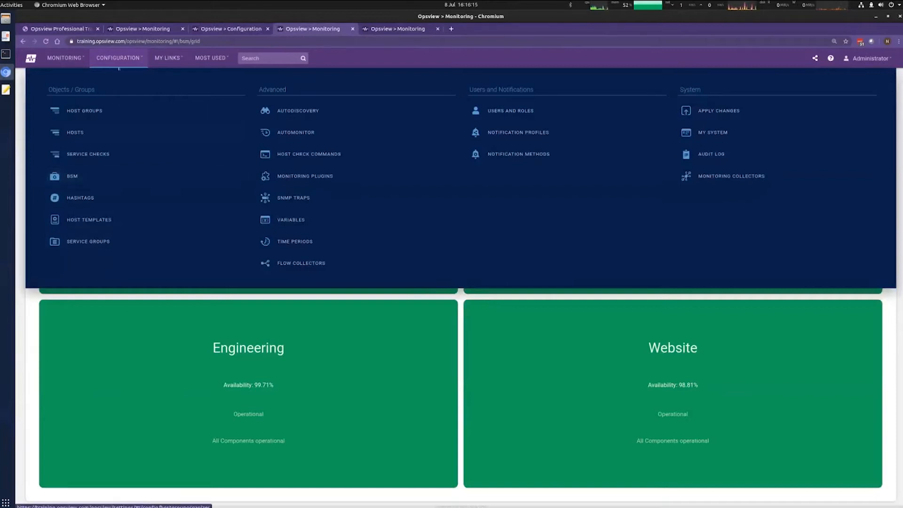
pyautogui.click(79, 183)
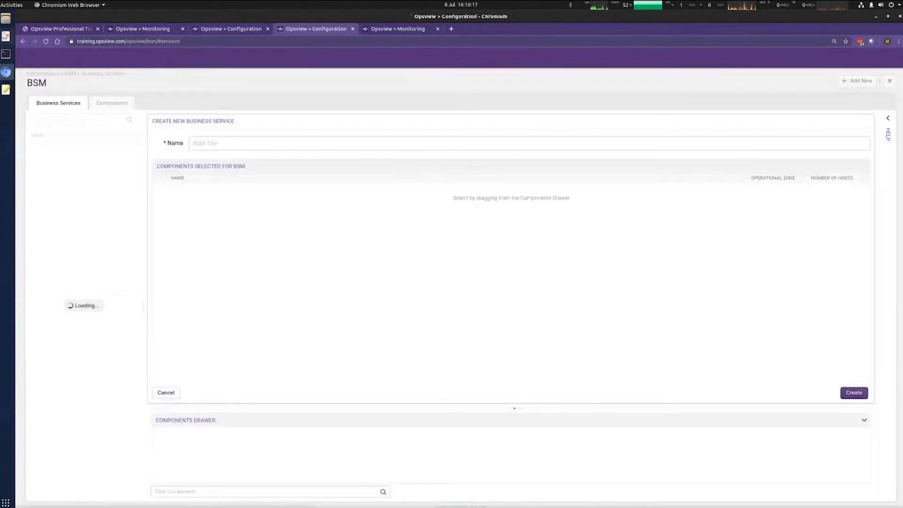
# Step: Show training slide 10 'Example 1', highlighting the BSM in Operation bullet, then return to the browser
pyautogui.click(5, 37)
pyautogui.press('pagedown')
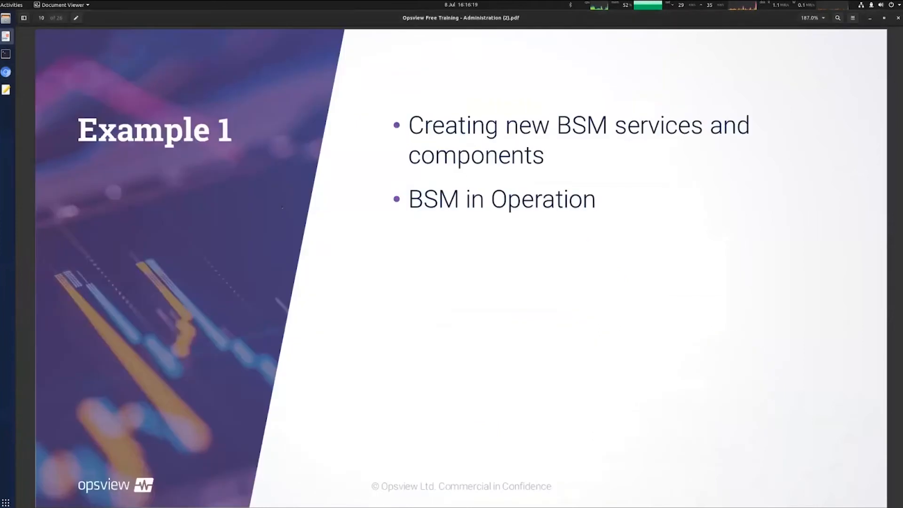
pyautogui.press('pagedown')
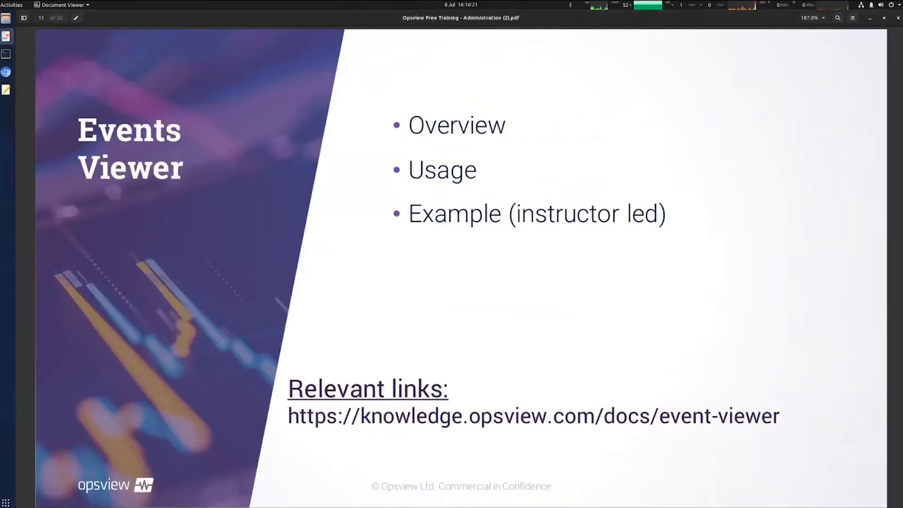
pyautogui.press('pageup')
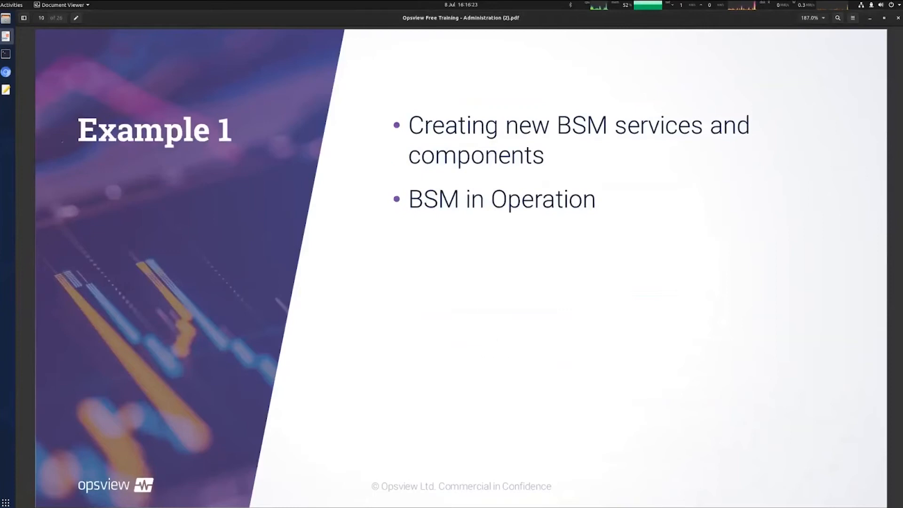
pyautogui.moveTo(410, 200); pyautogui.dragTo(558, 200)
pyautogui.click(557, 200)
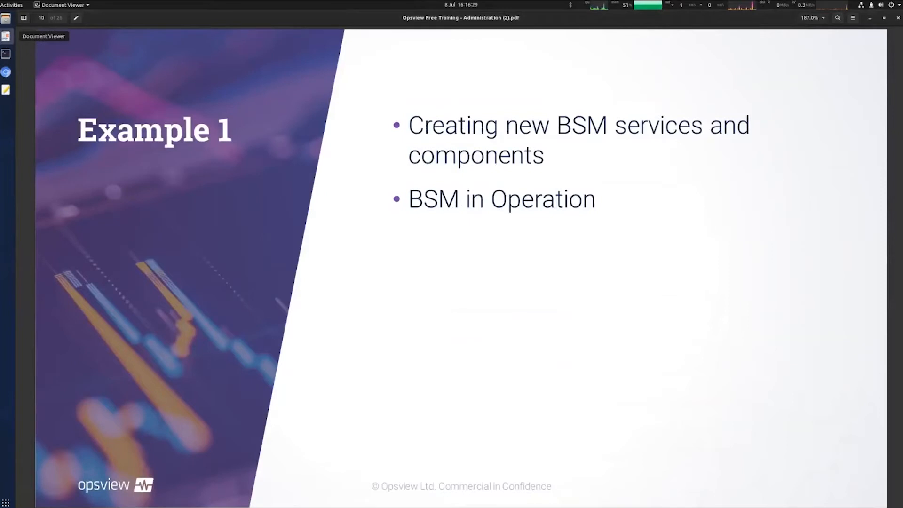
pyautogui.click(5, 72)
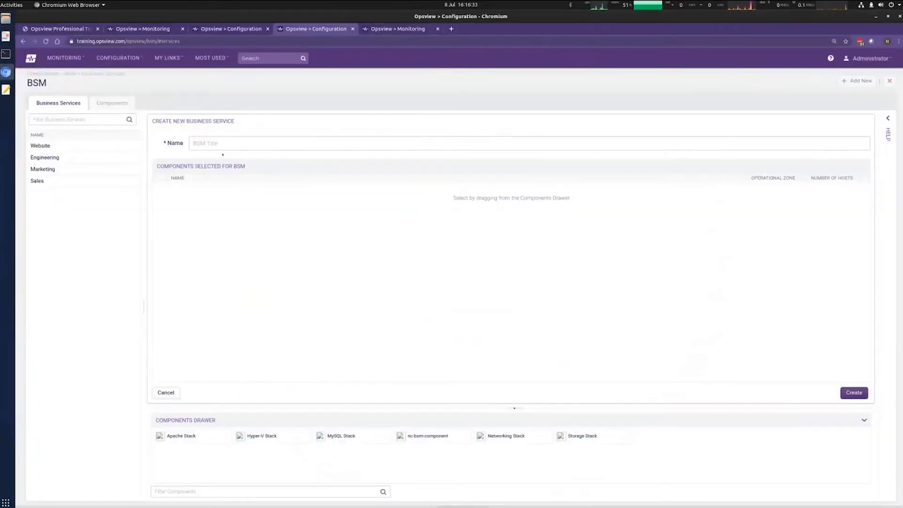
# Step: Look over the Website service and the nc-bsm-component and MySQL Stack component definitions
pyautogui.click(101, 150)
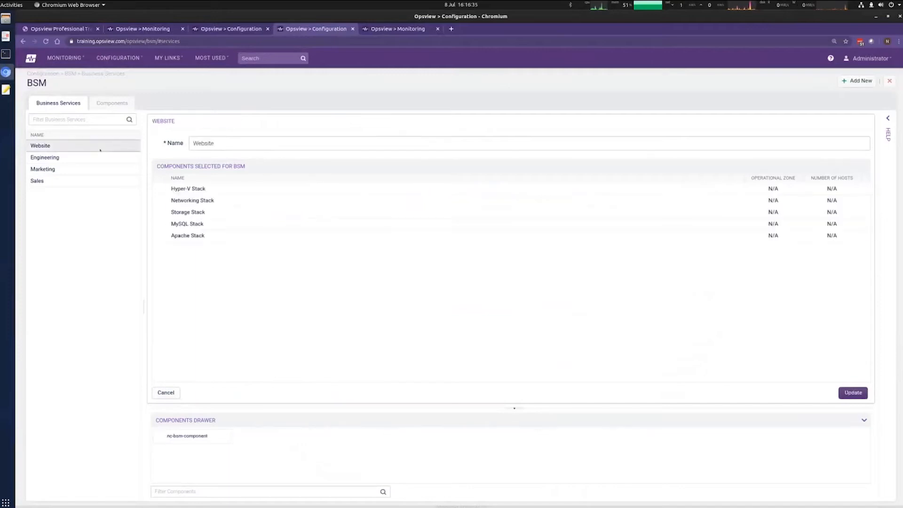
pyautogui.click(101, 104)
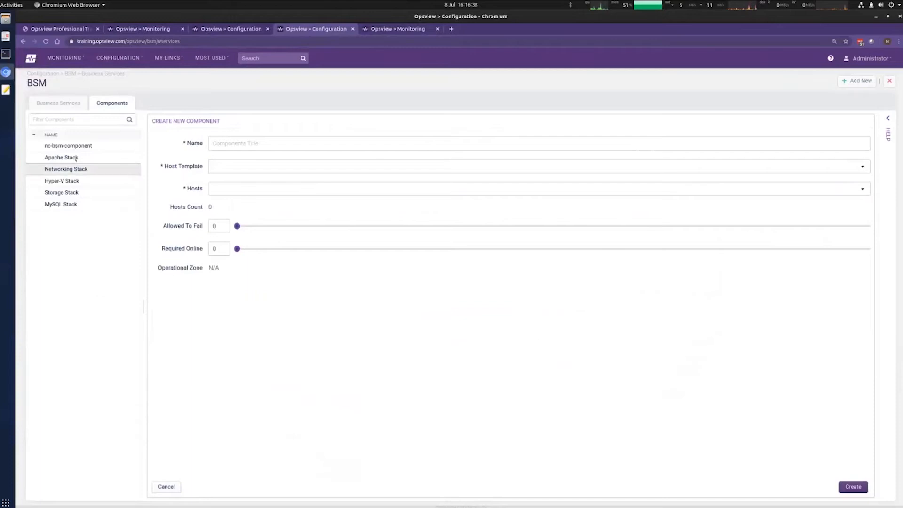
pyautogui.click(77, 147)
pyautogui.click(88, 205)
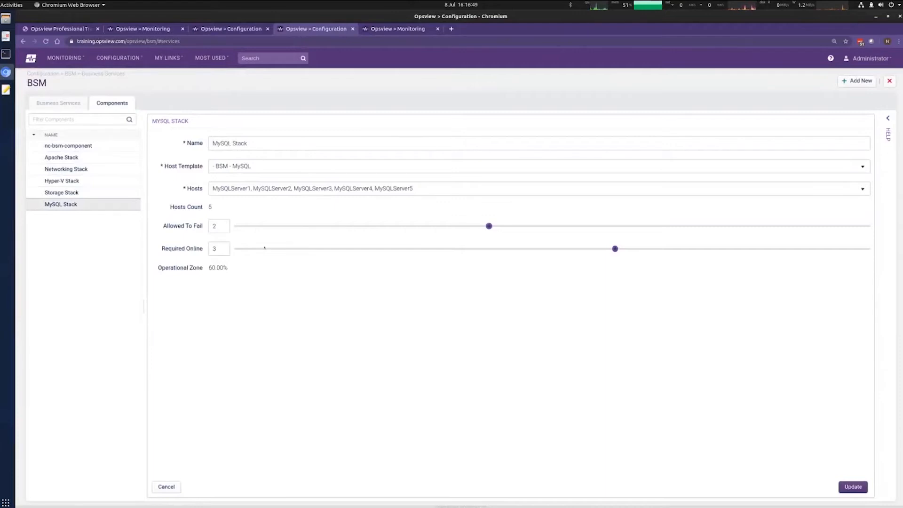
# Step: Delete nc-bsm-component and confirm with Yes
pyautogui.click(92, 147)
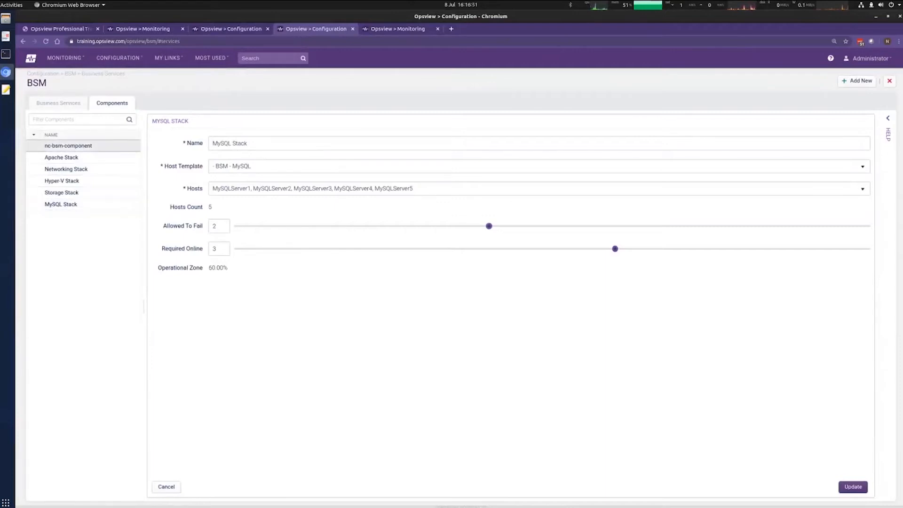
pyautogui.click(889, 81)
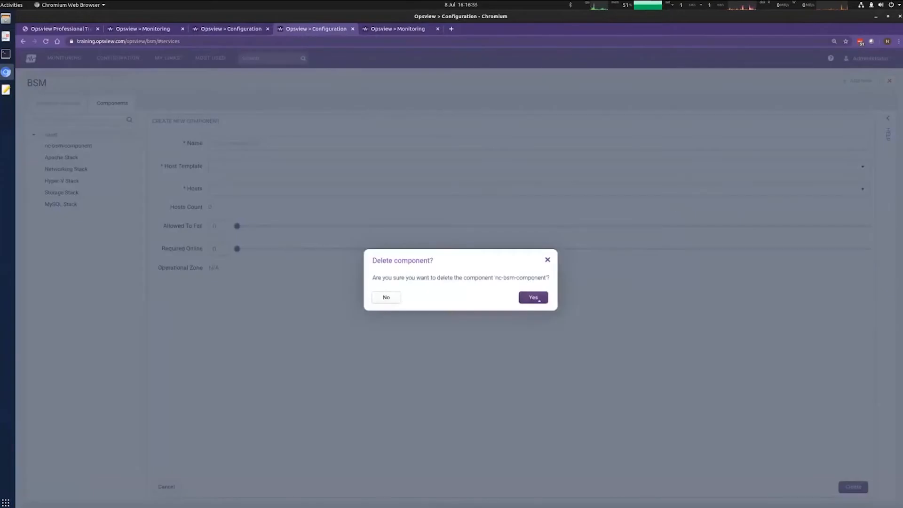
pyautogui.click(539, 300)
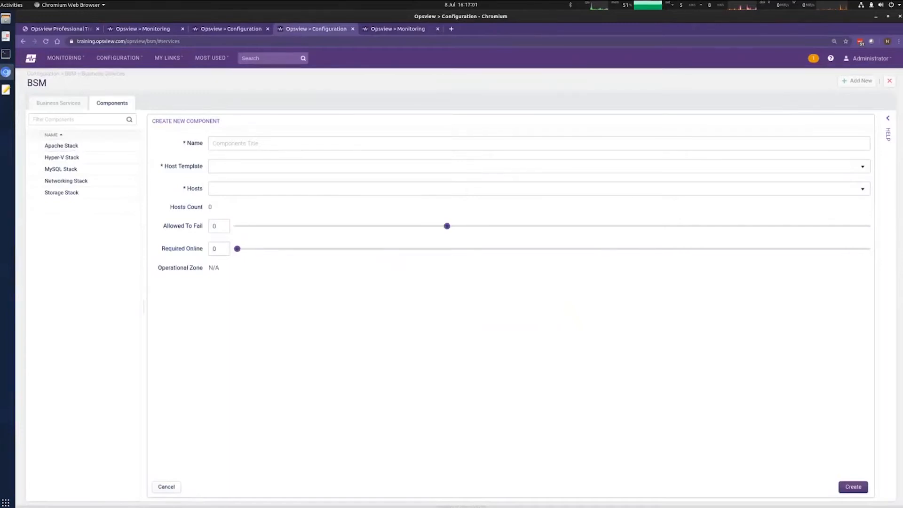
# Step: Name the new component nc-july2020 and choose the BSM - Apache host template
pyautogui.write('nc-july2020')
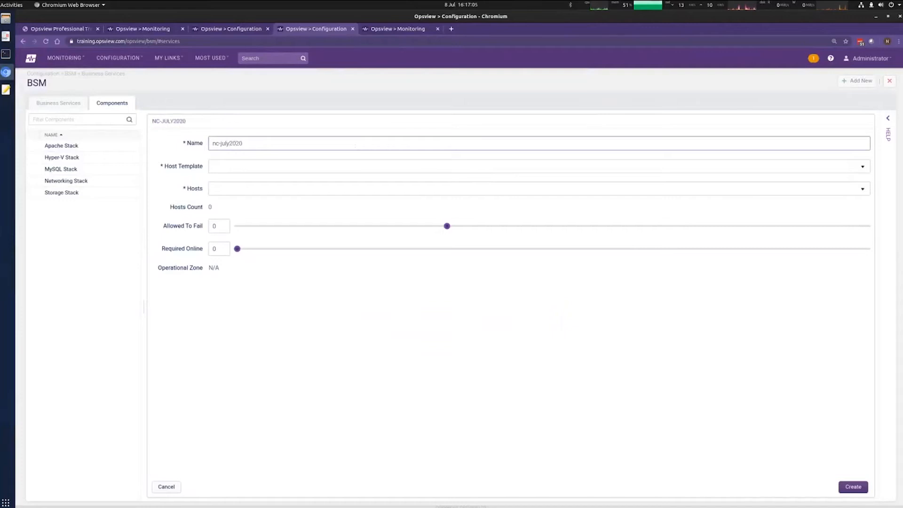
pyautogui.click(861, 167)
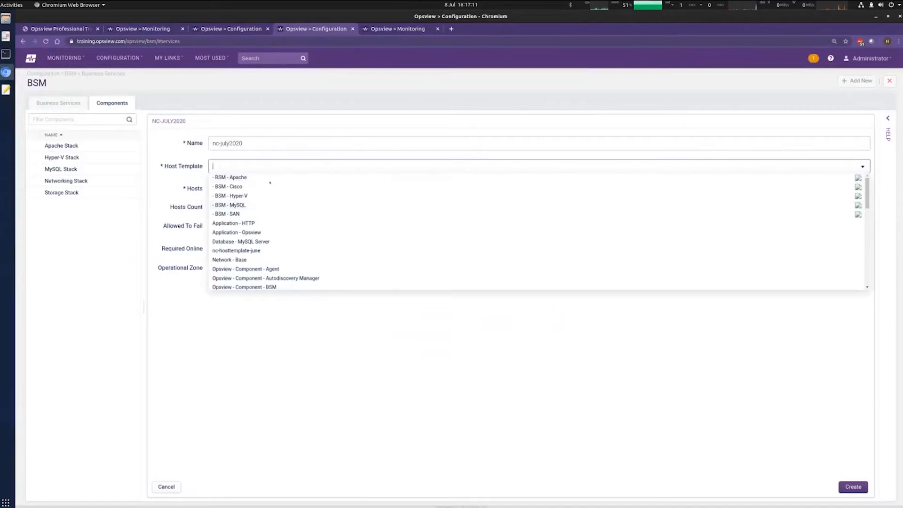
pyautogui.scroll(-5, 329, 214)
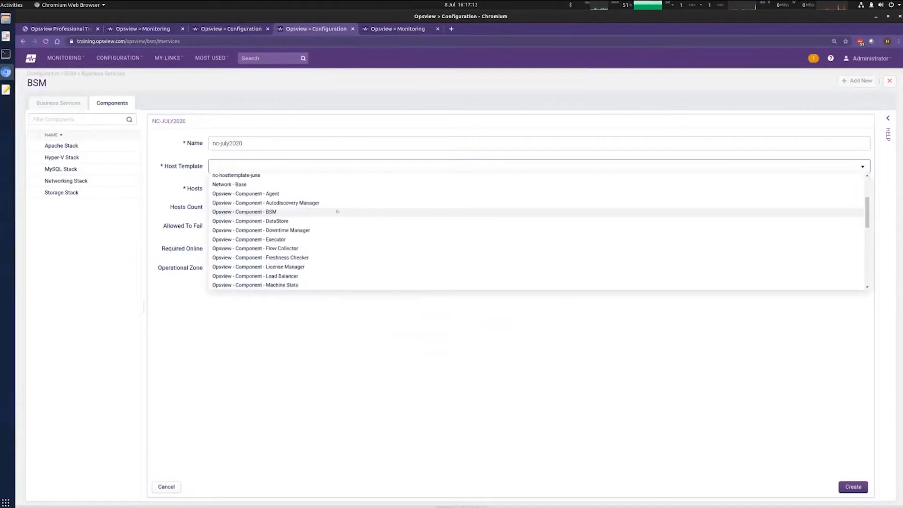
pyautogui.scroll(5, 337, 216)
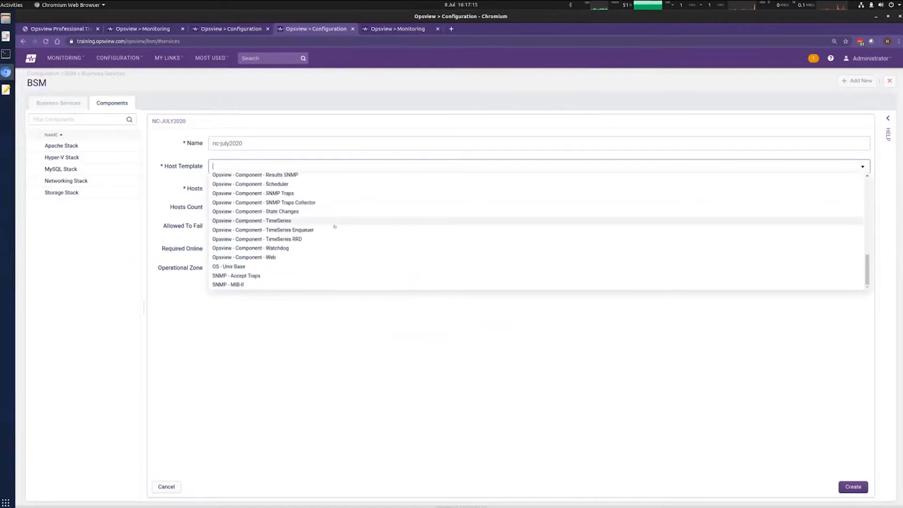
pyautogui.scroll(10, 334, 221)
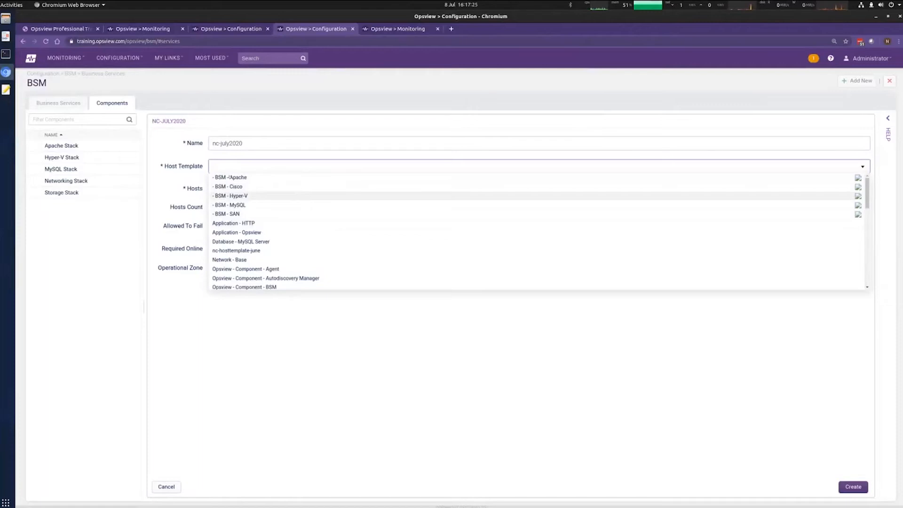
pyautogui.click(229, 177)
# Step: Add ApacheServer2 and ApacheServer3 to the hosts and set Allowed To Fail to 1
pyautogui.click(859, 189)
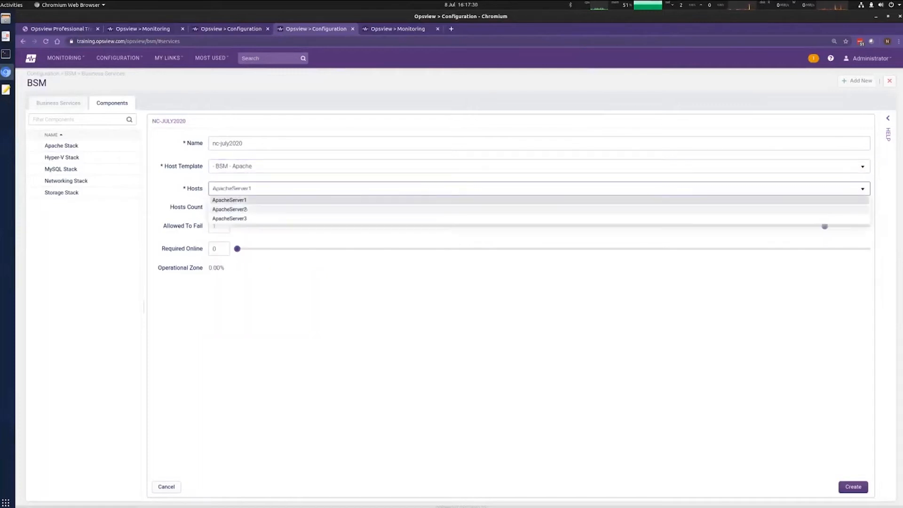
pyautogui.click(243, 210)
pyautogui.click(243, 219)
pyautogui.click(345, 296)
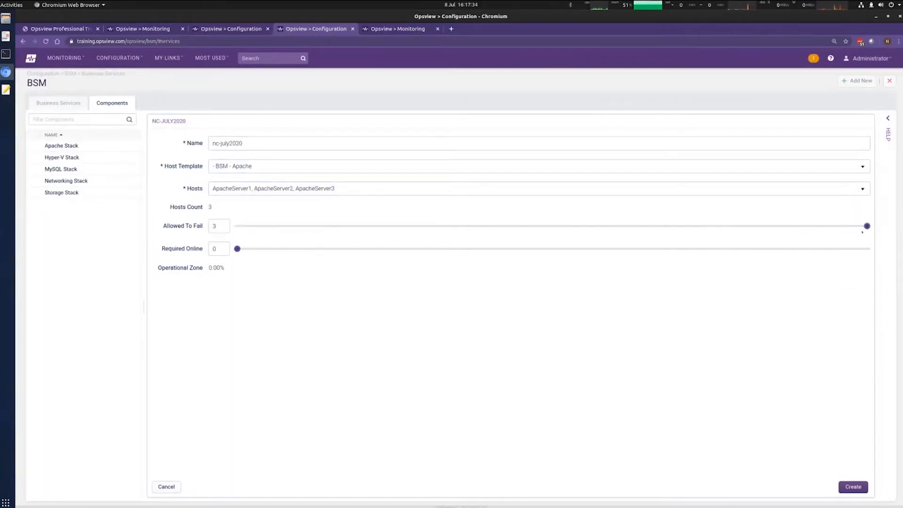
pyautogui.moveTo(867, 226); pyautogui.dragTo(657, 226)
pyautogui.click(422, 185)
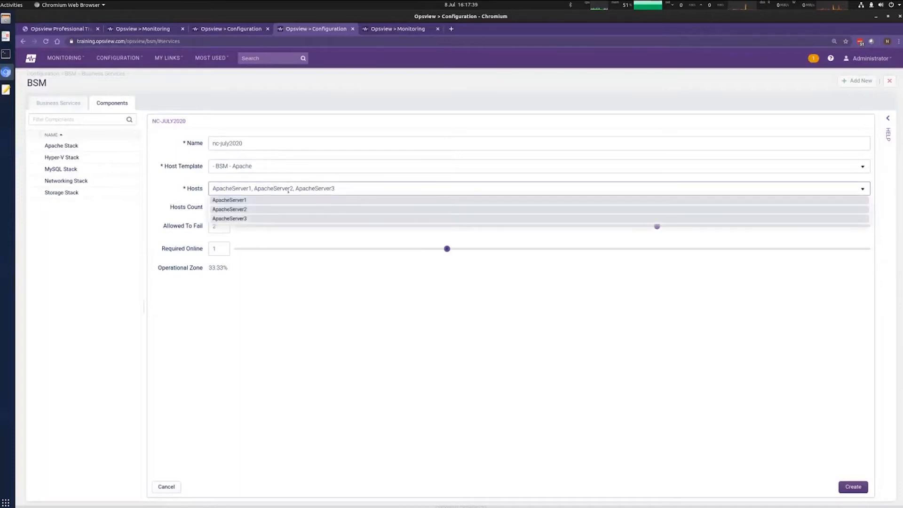
pyautogui.click(542, 360)
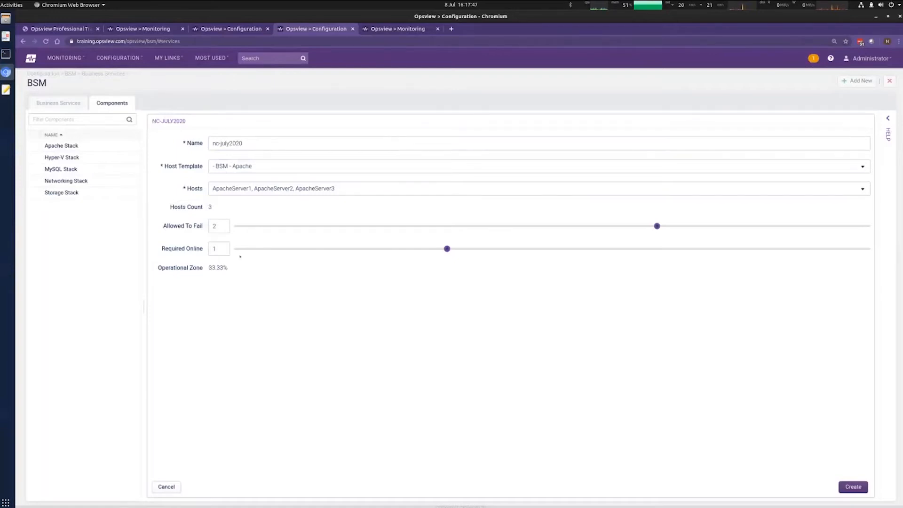
pyautogui.moveTo(657, 226); pyautogui.dragTo(422, 222)
# Step: Check the 66.67% operational zone value and create the nc-july2020 component
pyautogui.moveTo(208, 268); pyautogui.dragTo(240, 291)
pyautogui.click(631, 389)
pyautogui.moveTo(211, 267); pyautogui.dragTo(237, 268)
pyautogui.click(329, 307)
pyautogui.click(855, 488)
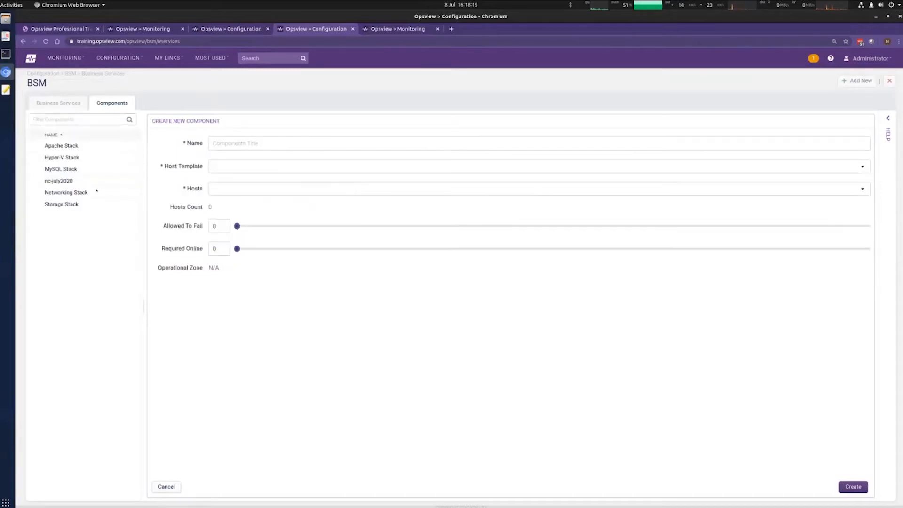
# Step: Open the Website business service and drag nc-july2020 into its components
pyautogui.click(59, 102)
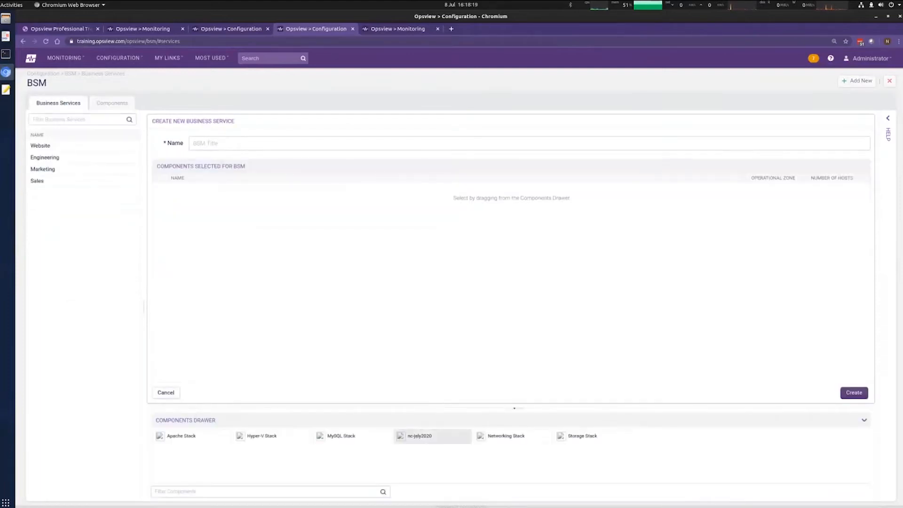
pyautogui.click(56, 147)
pyautogui.moveTo(184, 433); pyautogui.dragTo(250, 283)
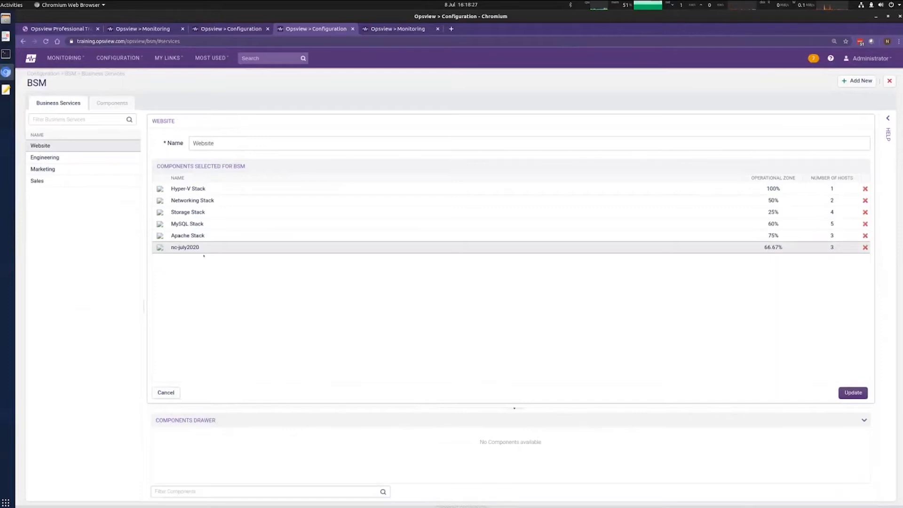
pyautogui.moveTo(206, 236); pyautogui.dragTo(289, 408)
pyautogui.moveTo(266, 442); pyautogui.dragTo(258, 454)
pyautogui.moveTo(636, 236)
pyautogui.mouseDown()
pyautogui.moveTo(650, 199)
pyautogui.moveTo(627, 249)
pyautogui.mouseUp()
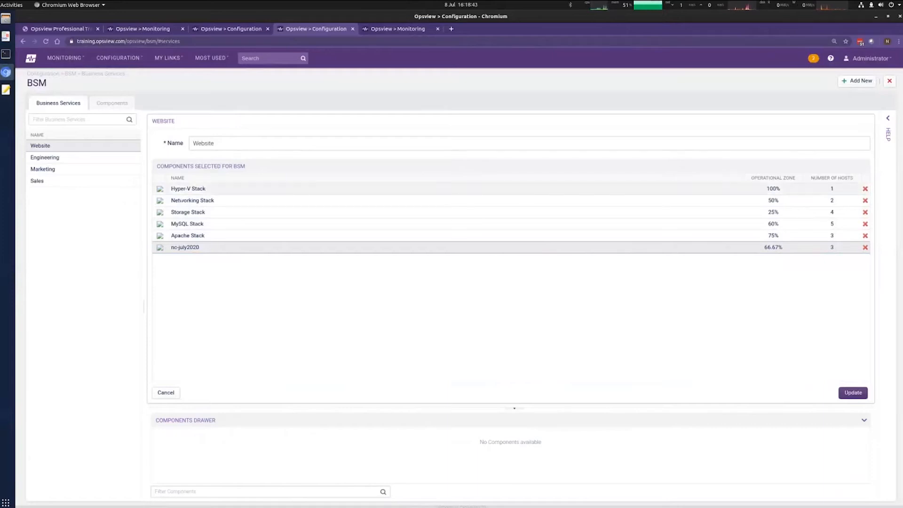
# Step: Move Storage Stack above MySQL Stack, remove nc-july2020, and save with Update
pyautogui.moveTo(188, 235); pyautogui.dragTo(198, 212)
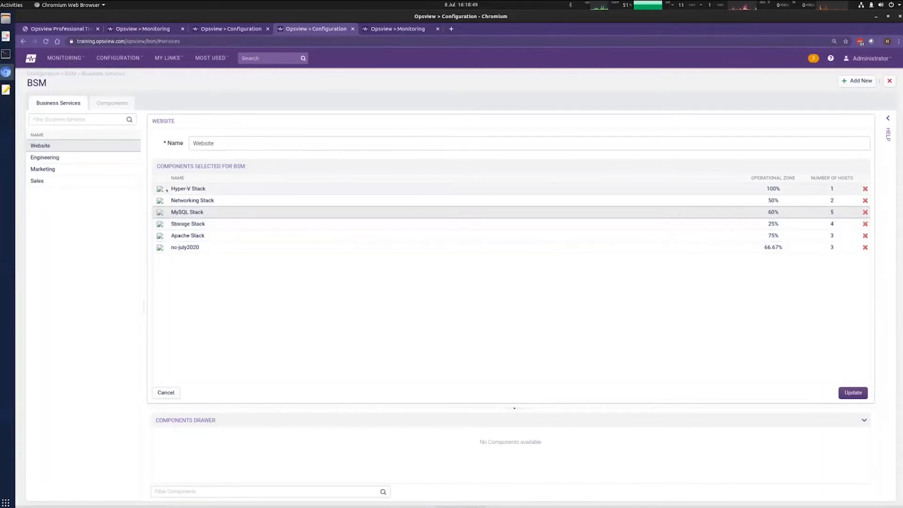
pyautogui.moveTo(188, 212); pyautogui.dragTo(194, 226)
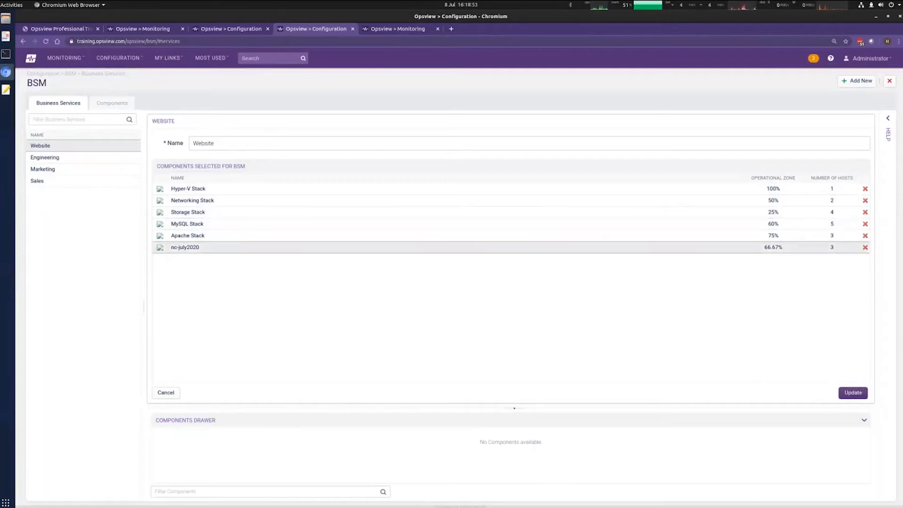
pyautogui.click(865, 247)
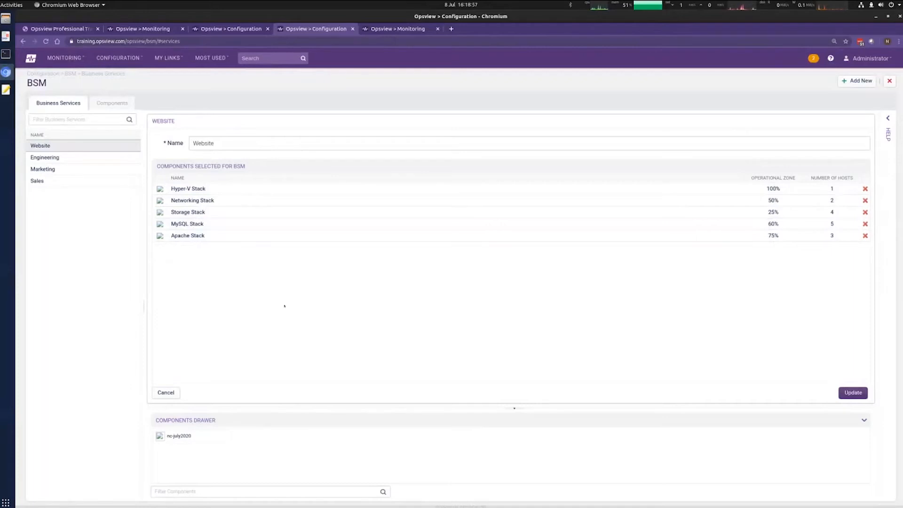
pyautogui.click(855, 393)
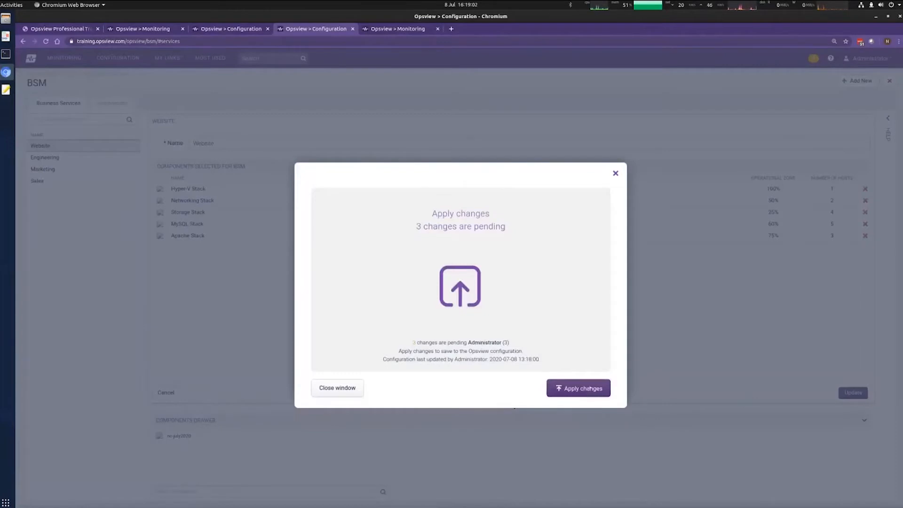
# Step: Apply the 3 pending configuration changes and let them run in the background
pyautogui.click(589, 386)
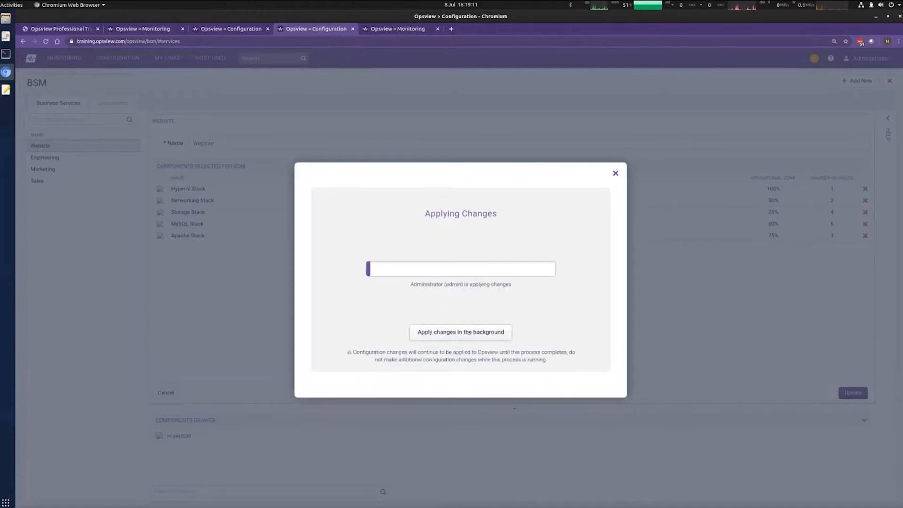
pyautogui.click(466, 333)
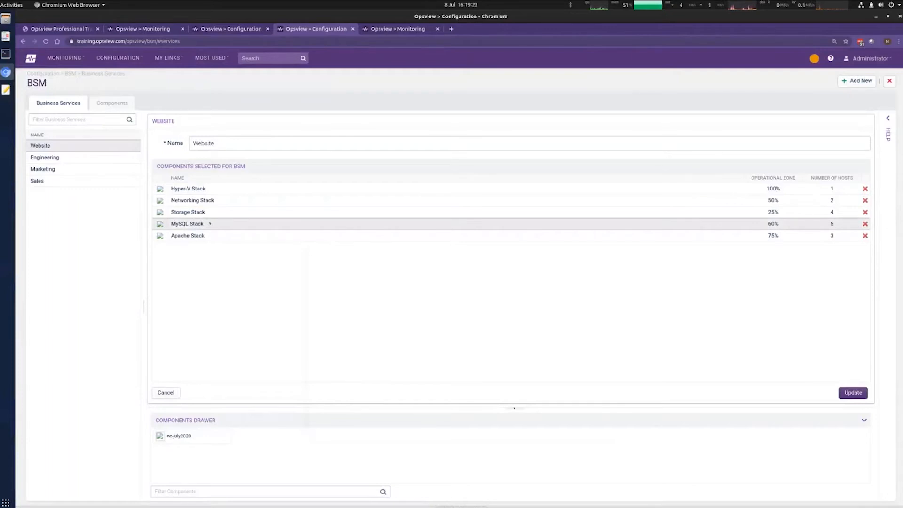
# Step: Review the Engineering, Marketing, Website and Sales components, then bring up the Website BSM tree
pyautogui.click(56, 158)
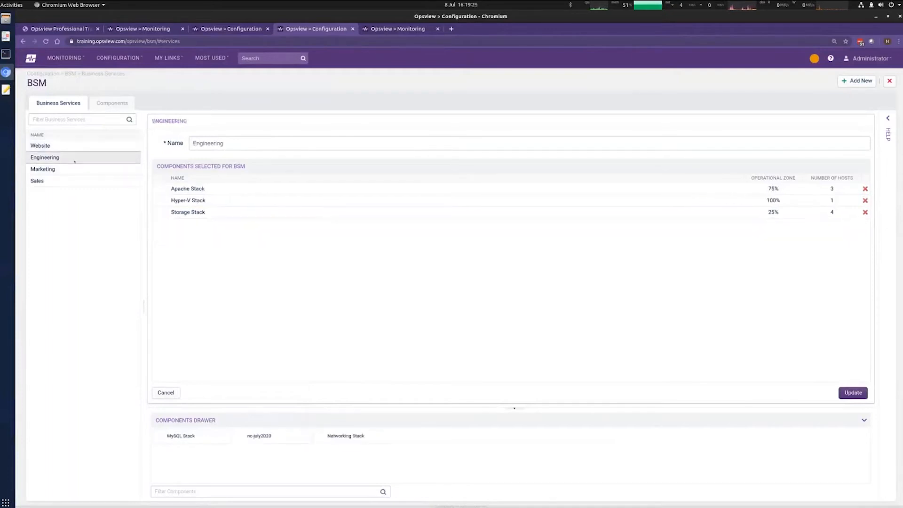
pyautogui.click(65, 169)
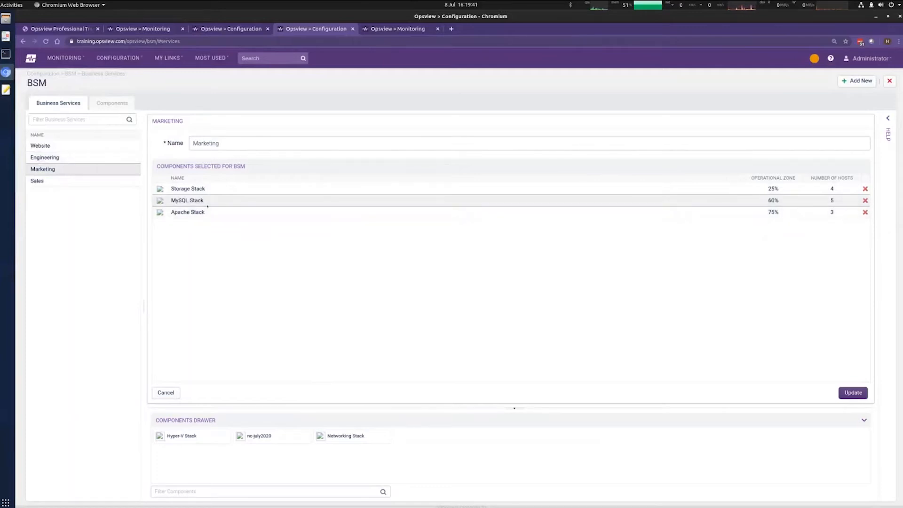
pyautogui.click(77, 146)
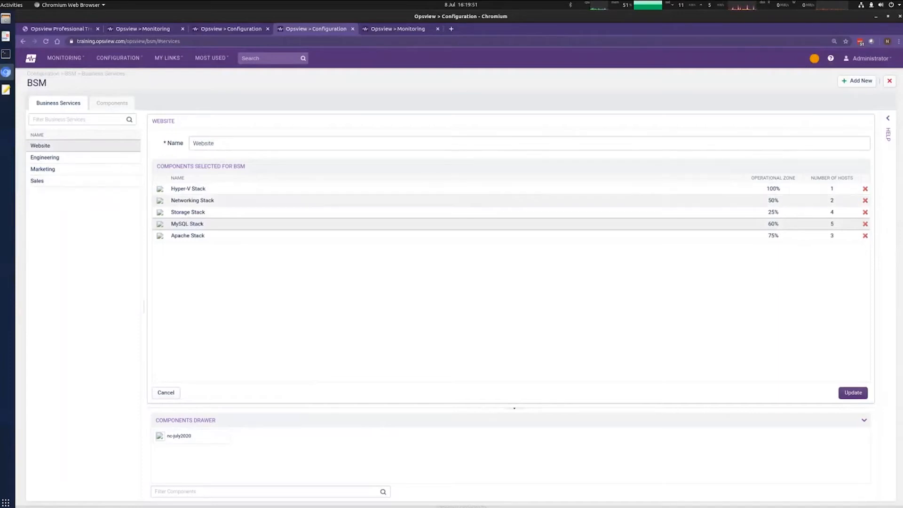
pyautogui.click(72, 167)
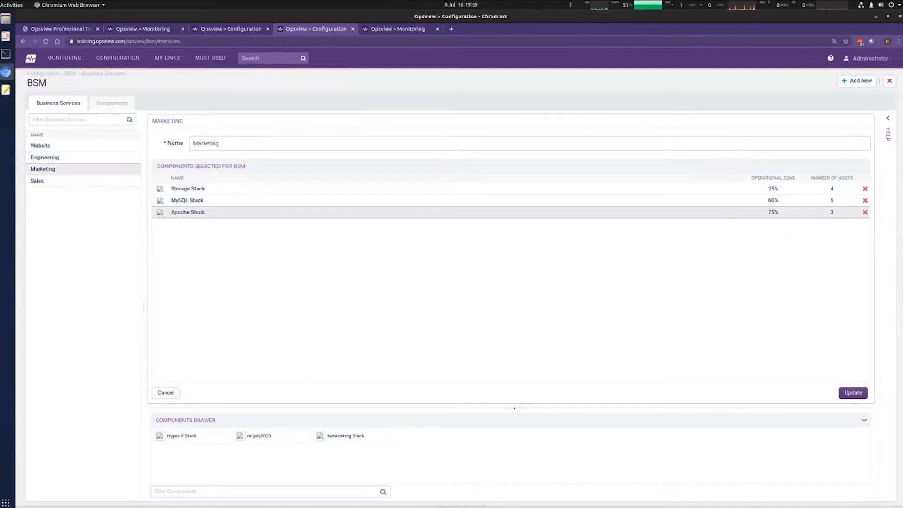
pyautogui.moveTo(201, 213)
pyautogui.mouseDown()
pyautogui.moveTo(208, 222)
pyautogui.moveTo(209, 213)
pyautogui.mouseUp()
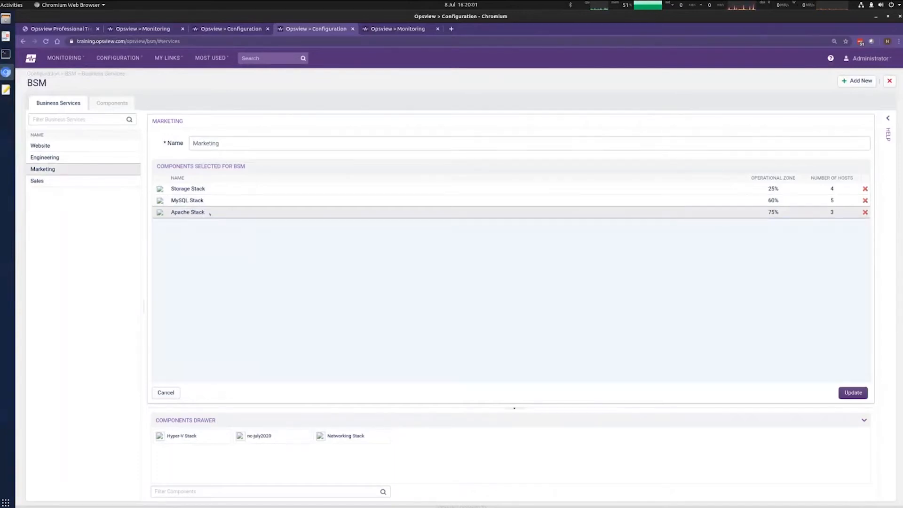
pyautogui.click(57, 183)
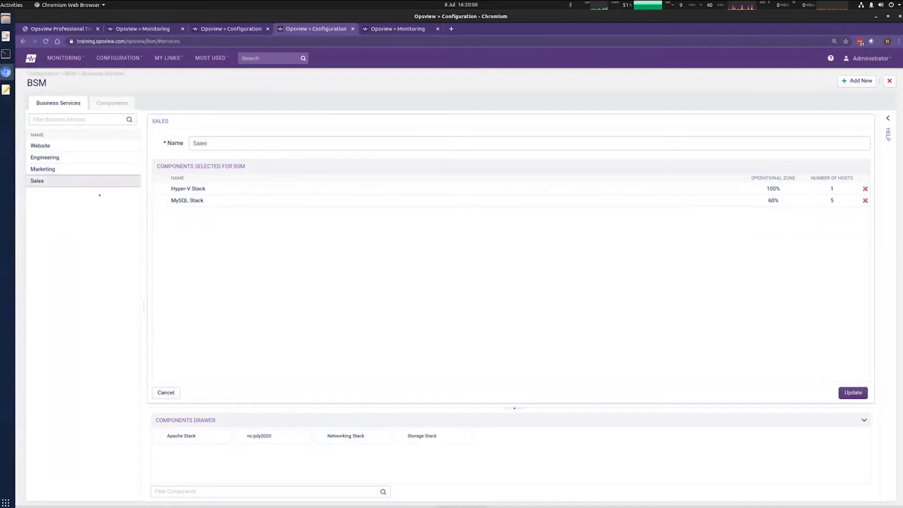
pyautogui.click(73, 147)
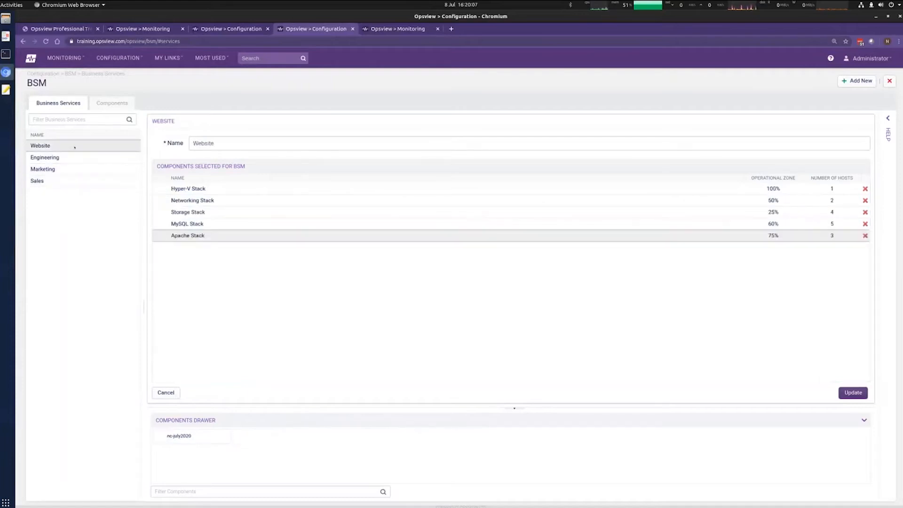
pyautogui.click(81, 161)
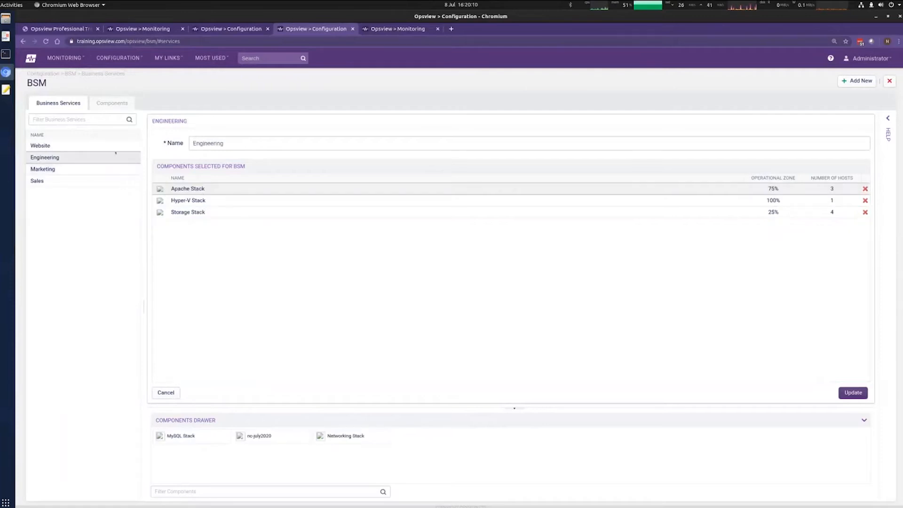
pyautogui.click(85, 173)
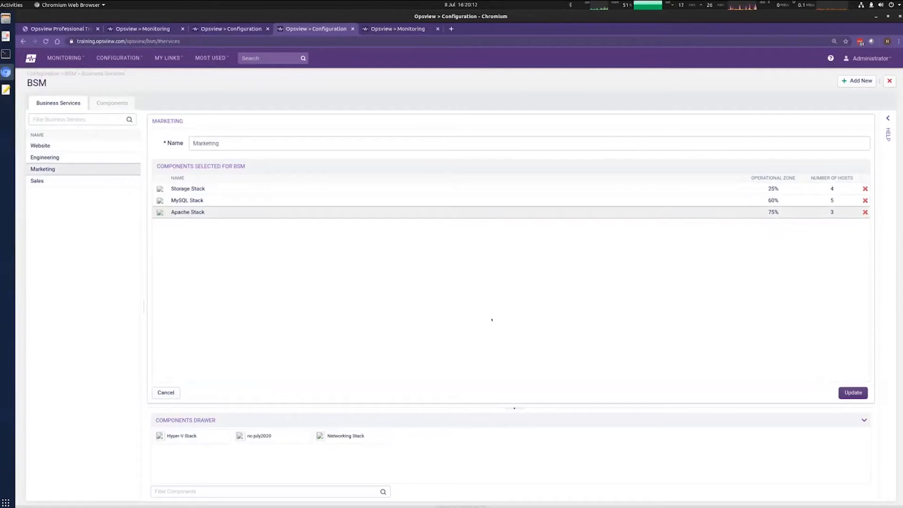
pyautogui.click(217, 29)
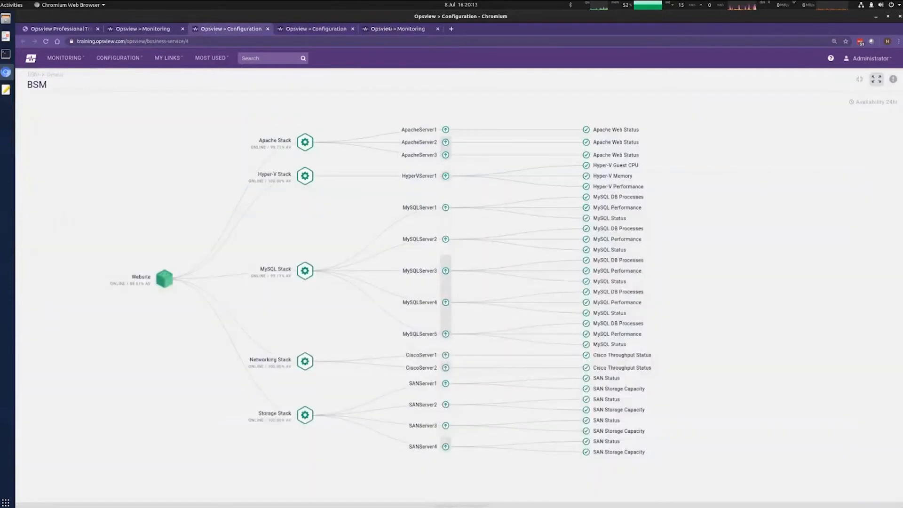
# Step: From the Navigator page, open Monitoring > BSM Summary in a new tab and switch to it
pyautogui.click(386, 28)
pyautogui.click(141, 28)
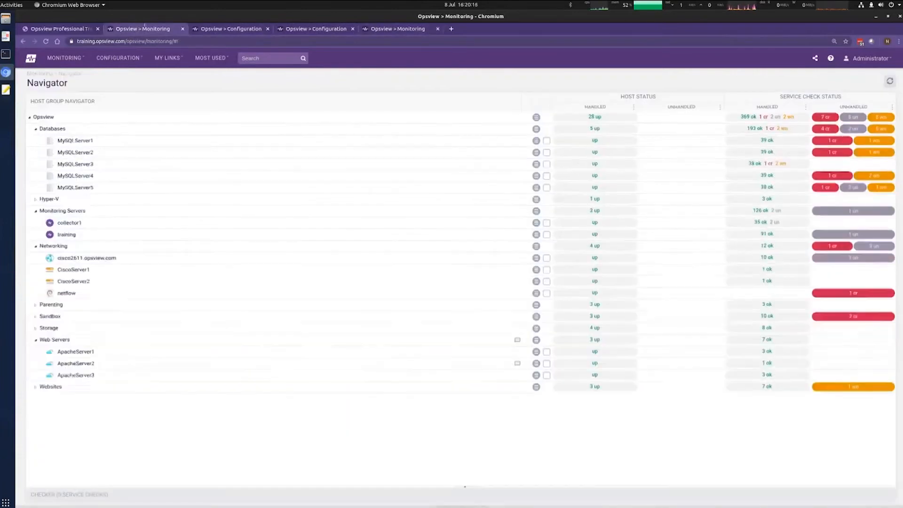
pyautogui.click(64, 58)
pyautogui.middleClick(74, 157)
pyautogui.hotkey('ctrl', 'Tab')
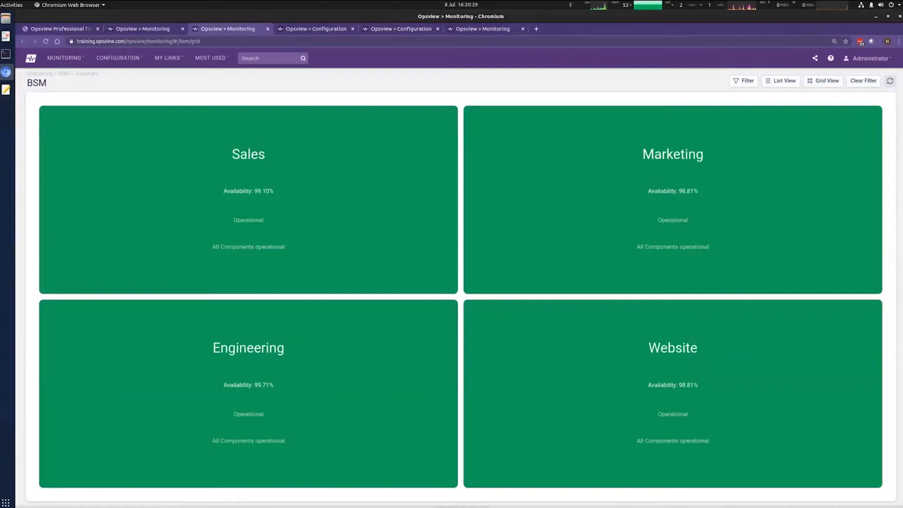
# Step: Refresh the BSM summary tiles twice, then go back to the host group navigator
pyautogui.click(890, 81)
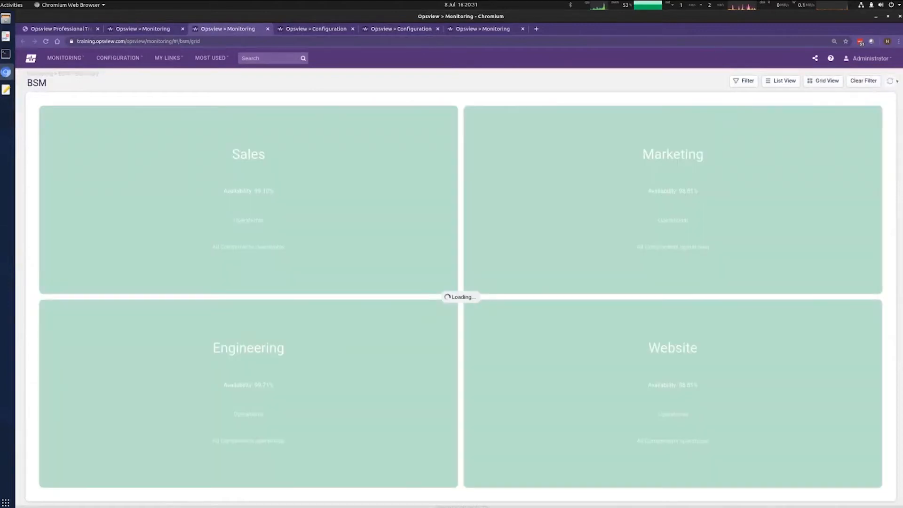
pyautogui.click(890, 81)
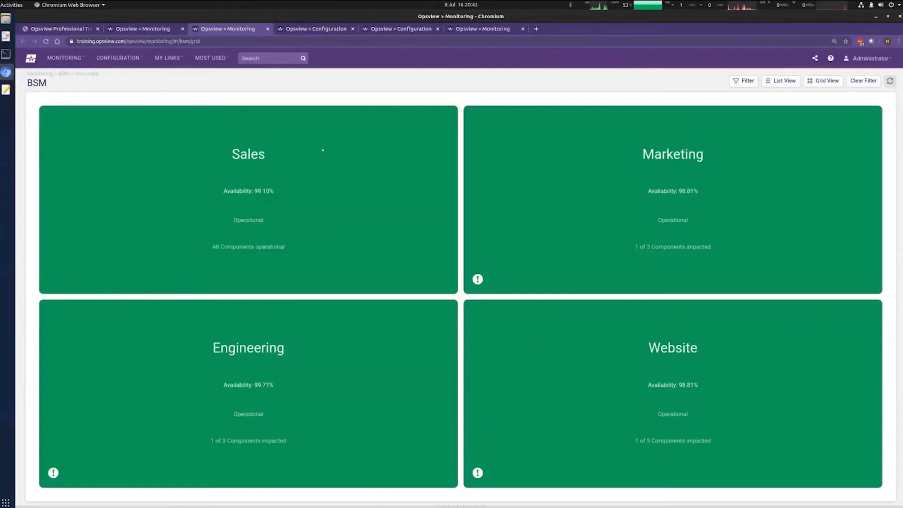
pyautogui.click(71, 29)
pyautogui.click(141, 29)
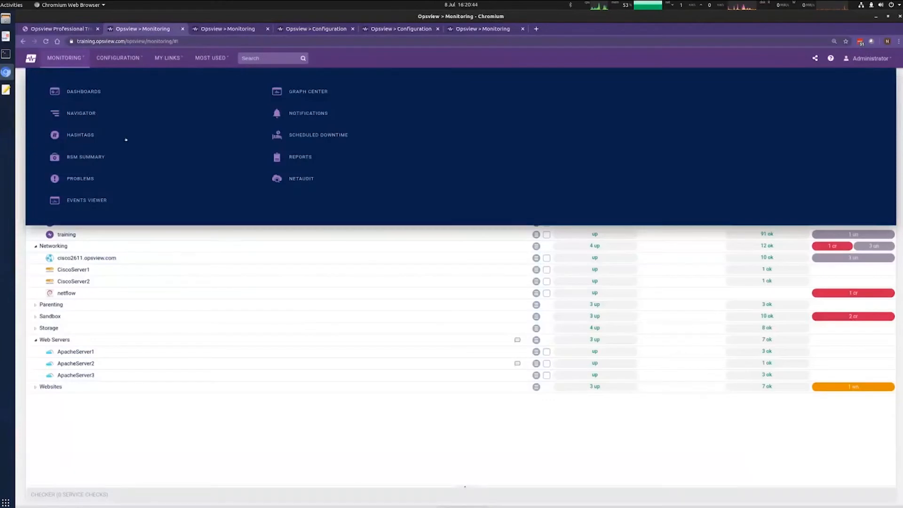
pyautogui.click(117, 55)
pyautogui.click(72, 176)
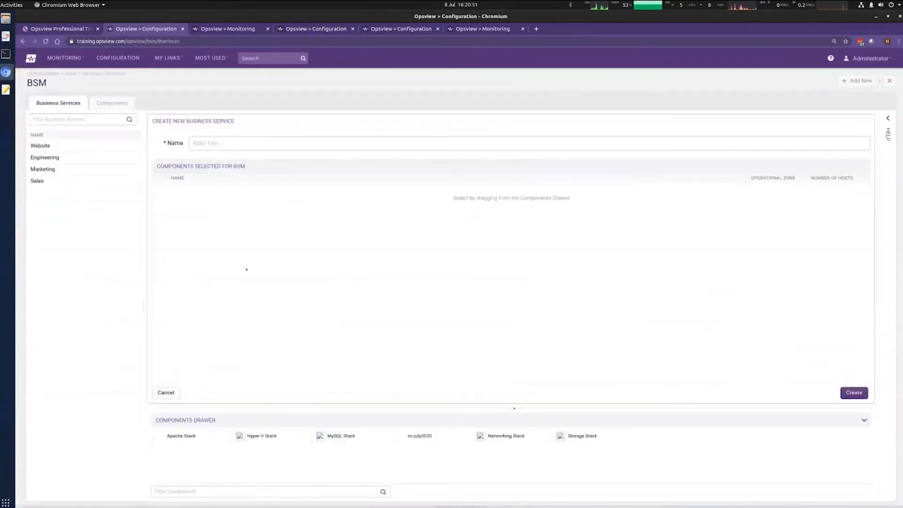
pyautogui.click(56, 181)
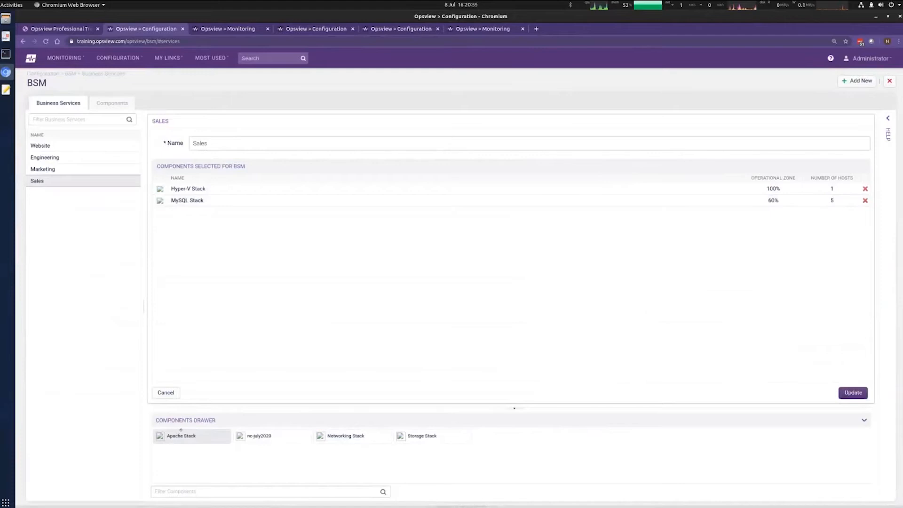
pyautogui.click(227, 29)
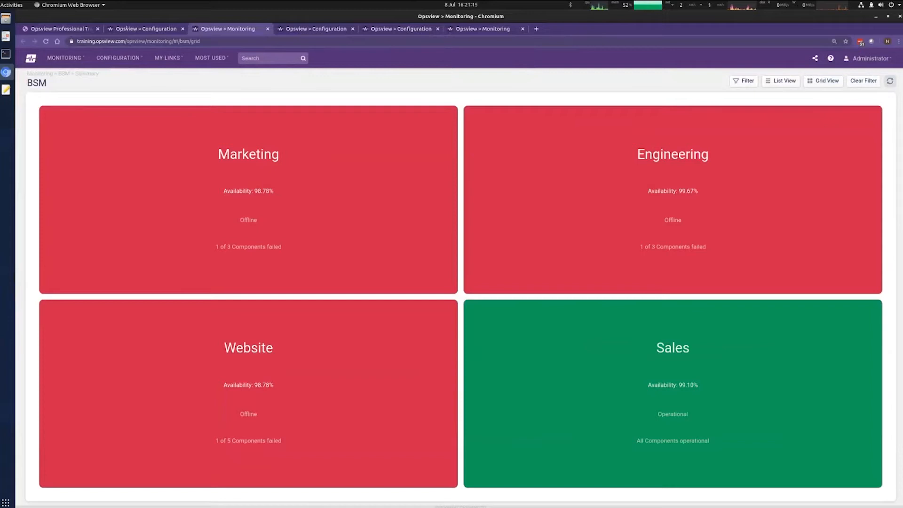
pyautogui.click(142, 29)
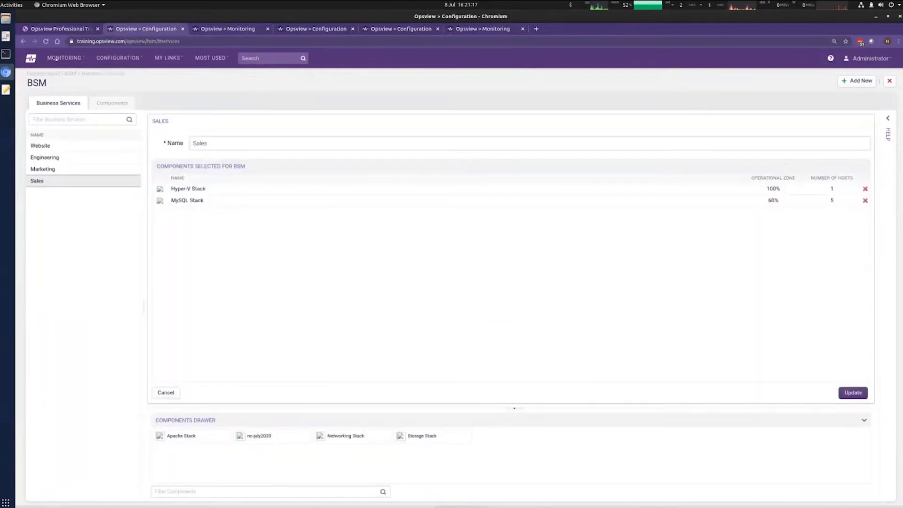
pyautogui.click(316, 28)
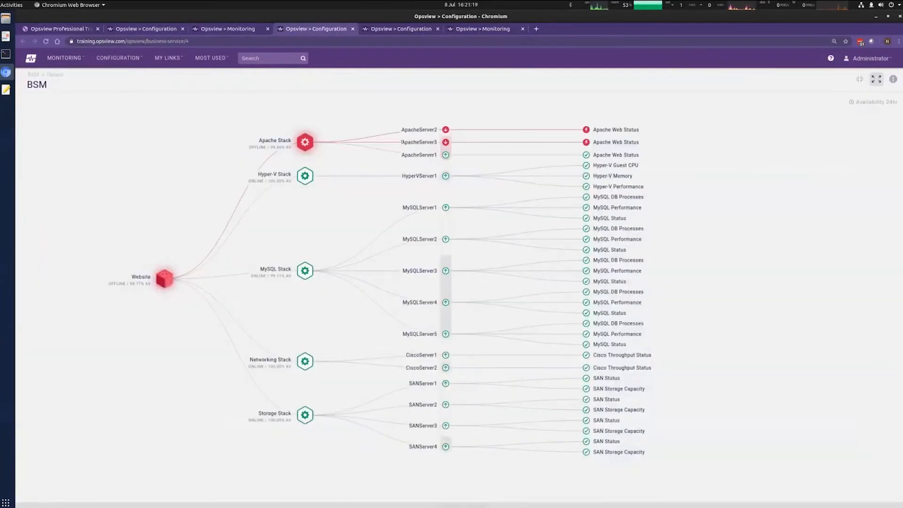
pyautogui.click(142, 29)
pyautogui.moveTo(65, 58)
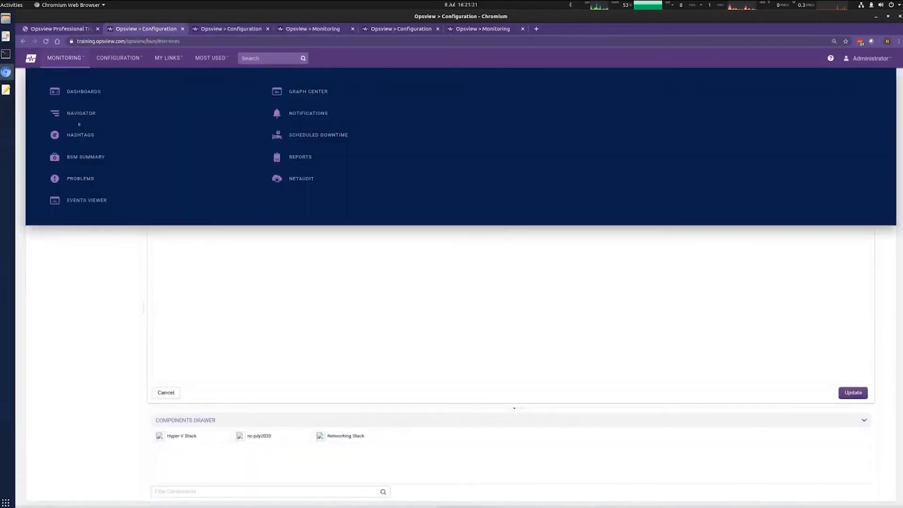
pyautogui.click(79, 114)
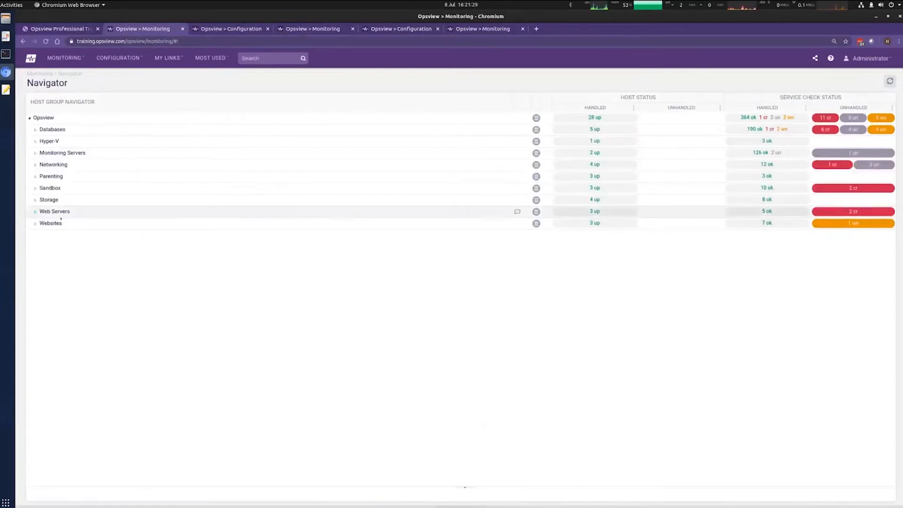
pyautogui.hotkey('ctrl', 'Tab')
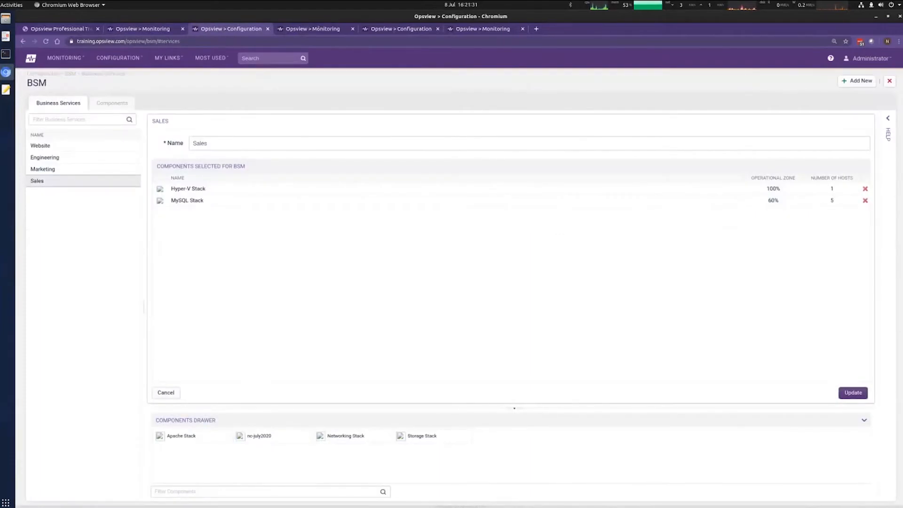
# Step: Open Monitoring > Dashboards in a new tab showing the NC July 2020 dashboard
pyautogui.hotkey('ctrl', 'Tab')
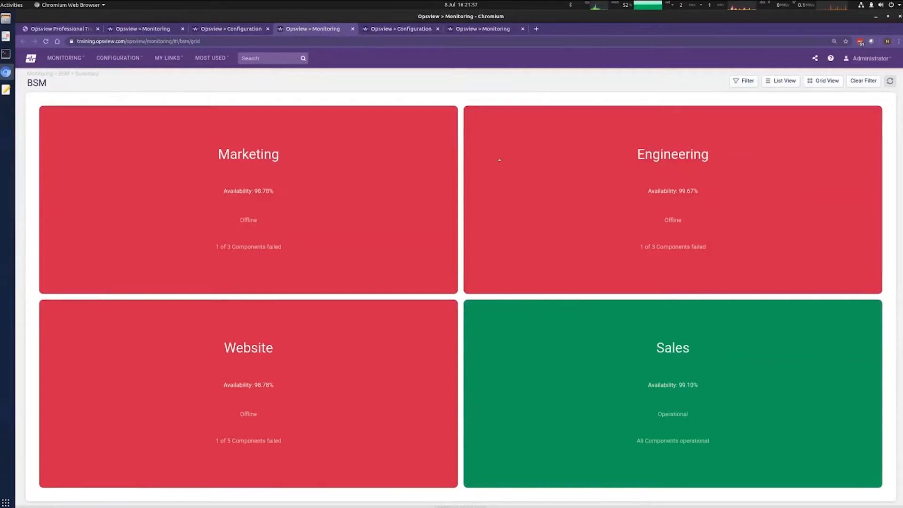
pyautogui.click(64, 57)
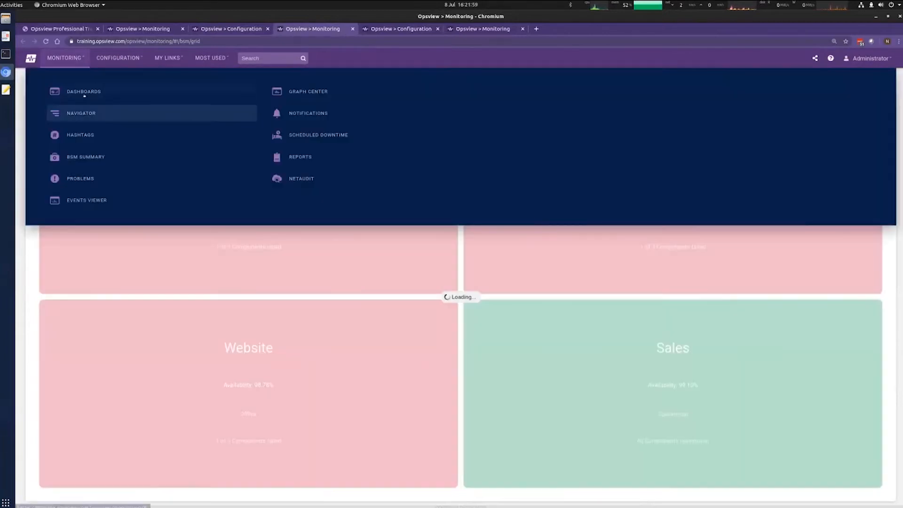
pyautogui.click(85, 93)
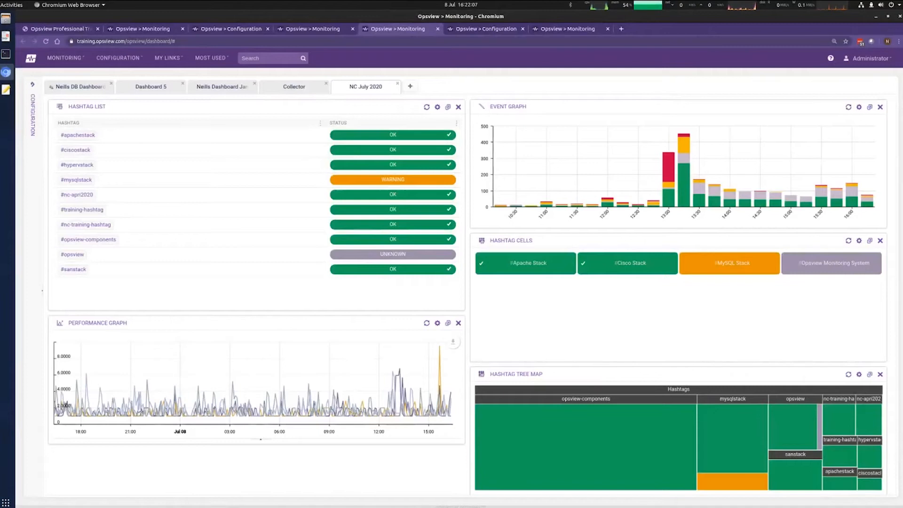
# Step: Add a BSM Service dashlet at the top of the right column, set to the Website business service
pyautogui.click(32, 84)
pyautogui.click(102, 97)
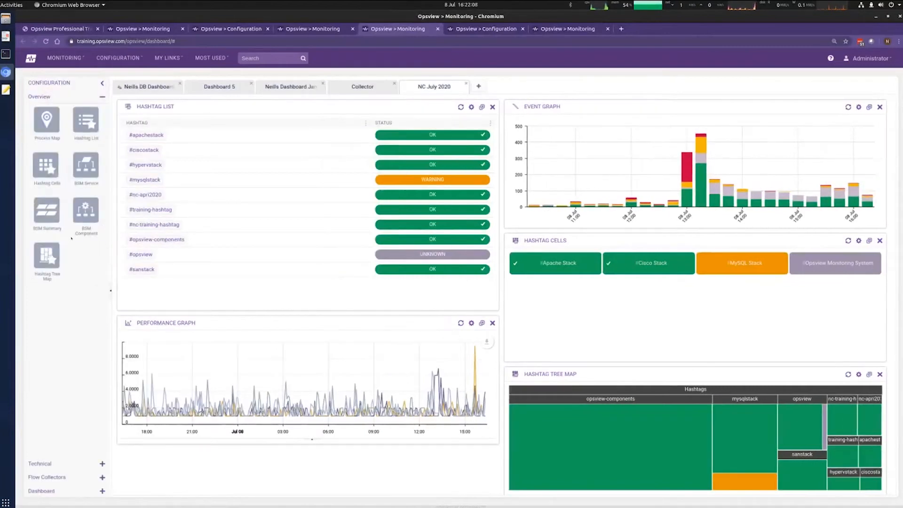
pyautogui.moveTo(218, 166); pyautogui.dragTo(692, 115)
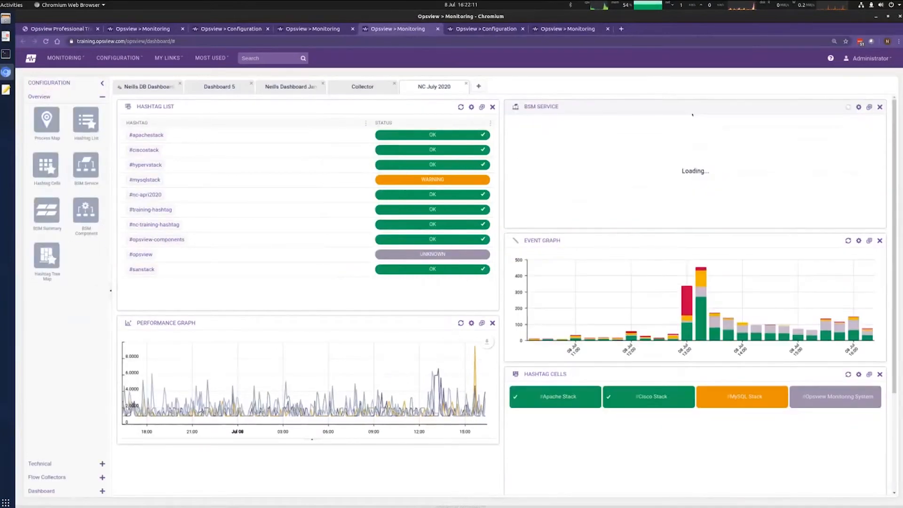
pyautogui.click(858, 107)
pyautogui.click(447, 215)
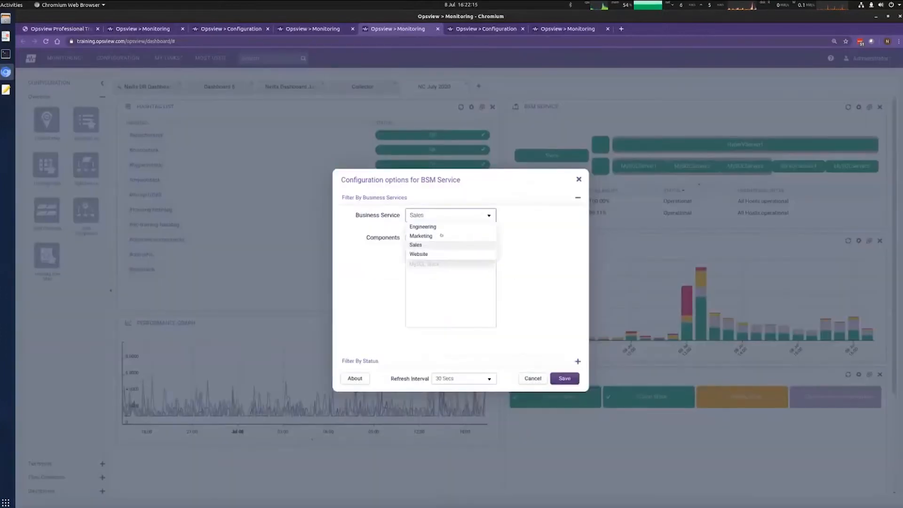
pyautogui.click(425, 254)
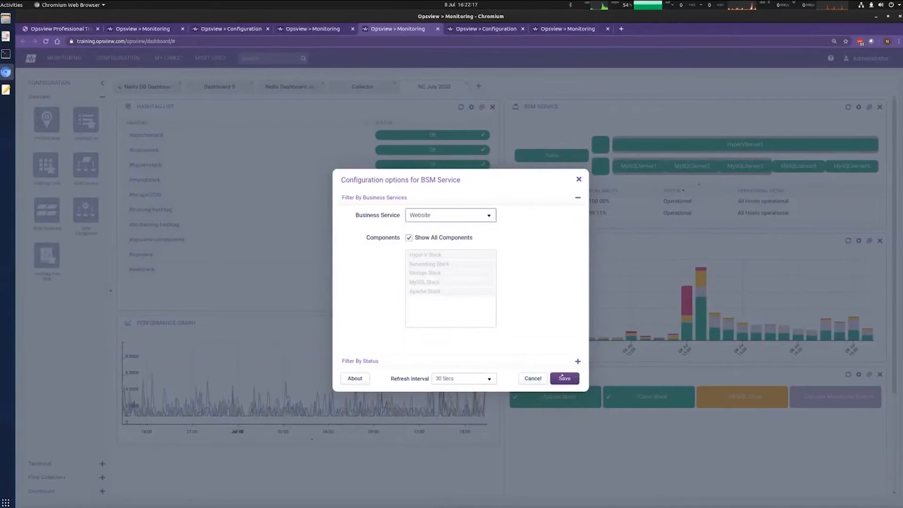
pyautogui.click(563, 377)
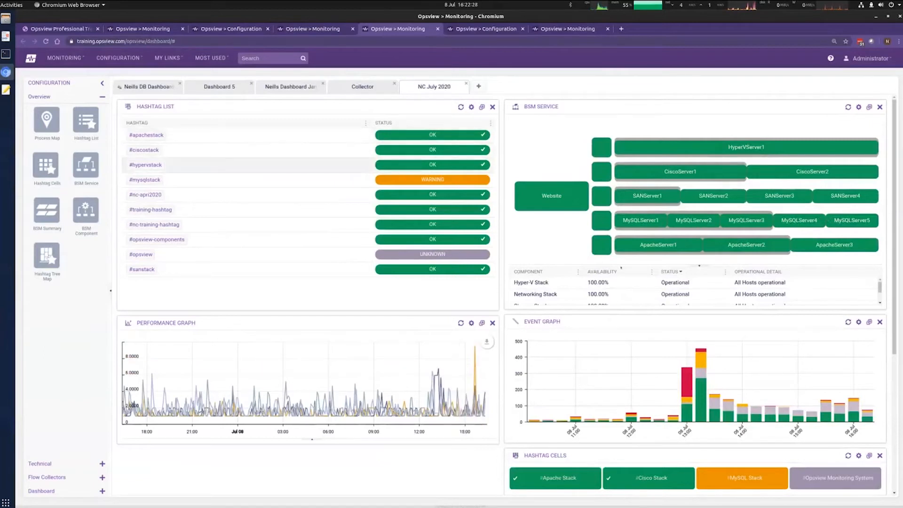
pyautogui.moveTo(861, 406)
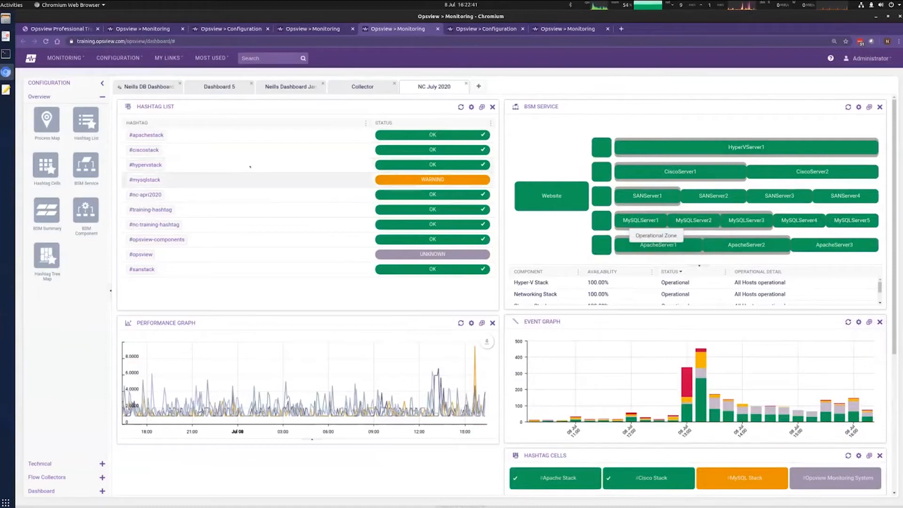
# Step: Advance the training slides two pages to the Events Viewer overview, then return to Opsview
pyautogui.hotkey('alt', 'Tab')
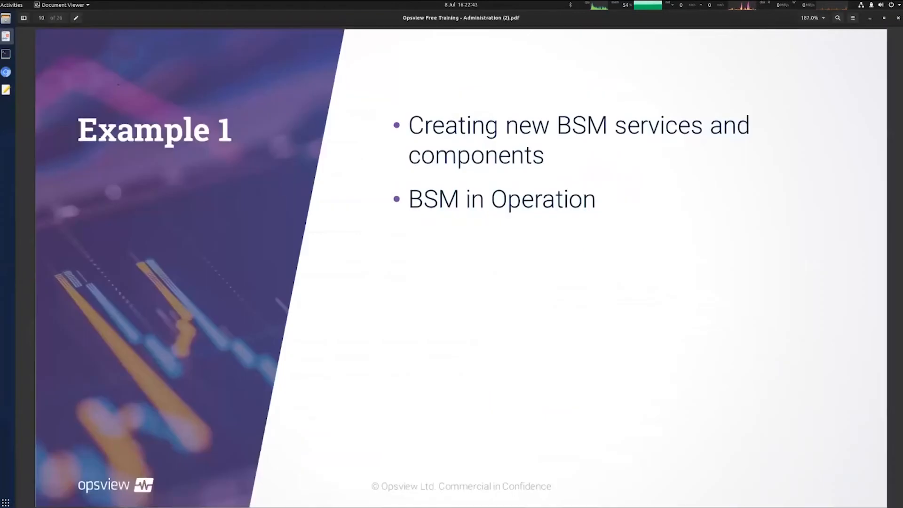
pyautogui.press('Right')
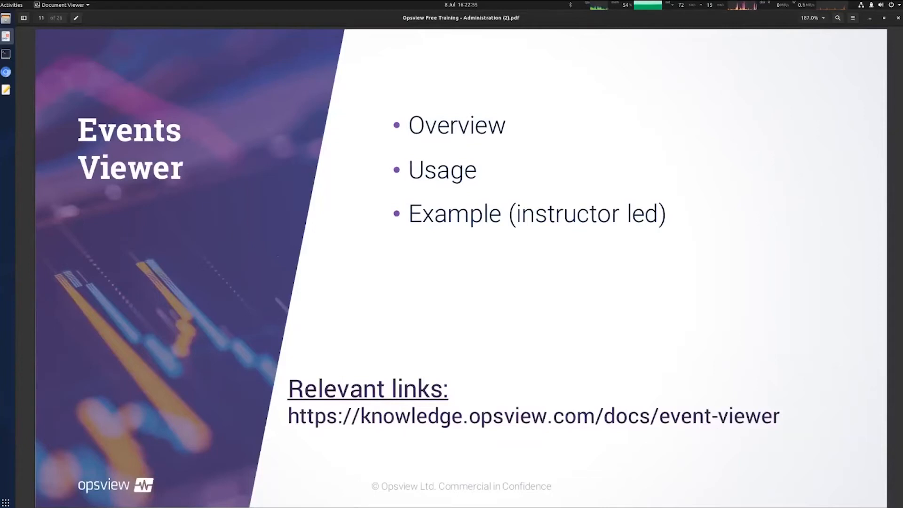
pyautogui.press('Right')
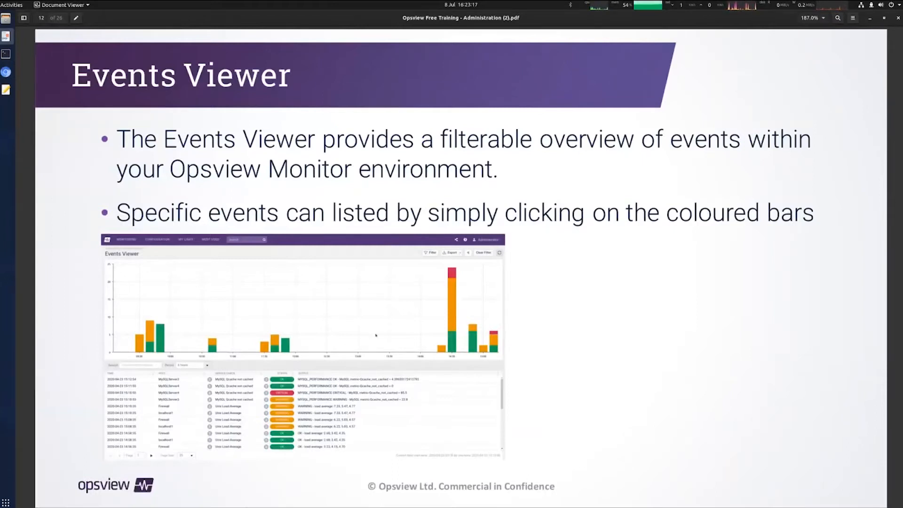
pyautogui.hotkey('alt', 'Tab')
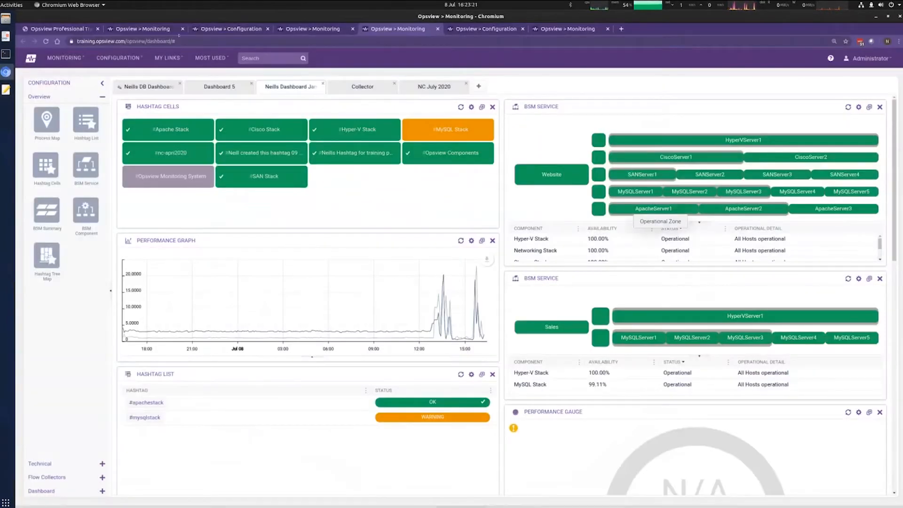
# Step: Open the Events Viewer and switch its time period to custom
pyautogui.click(65, 58)
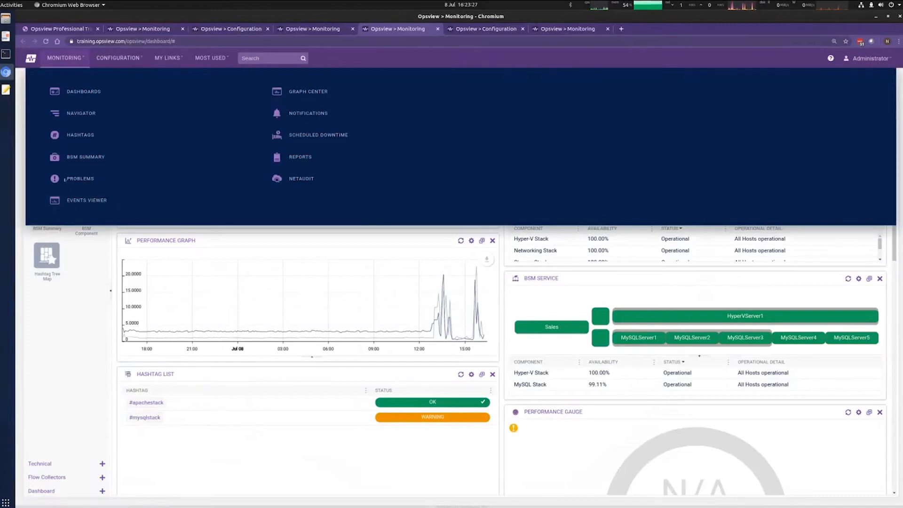
pyautogui.click(79, 201)
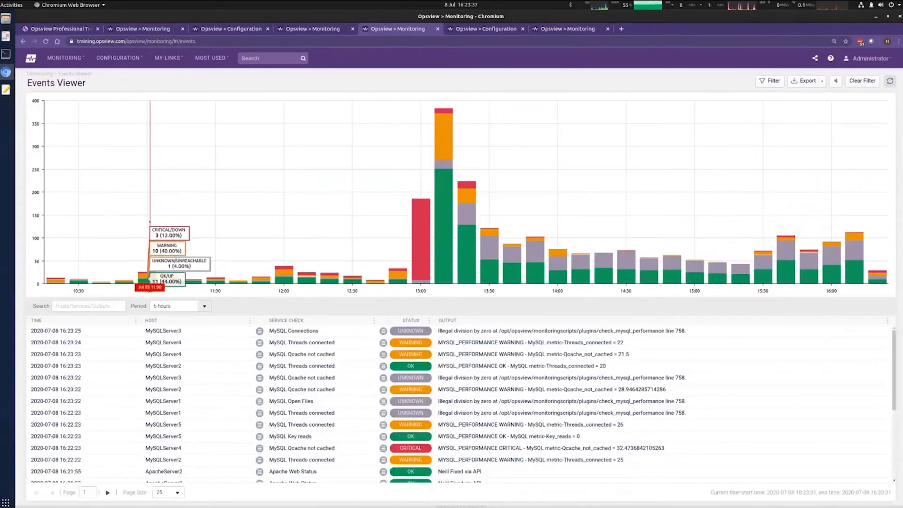
pyautogui.click(202, 306)
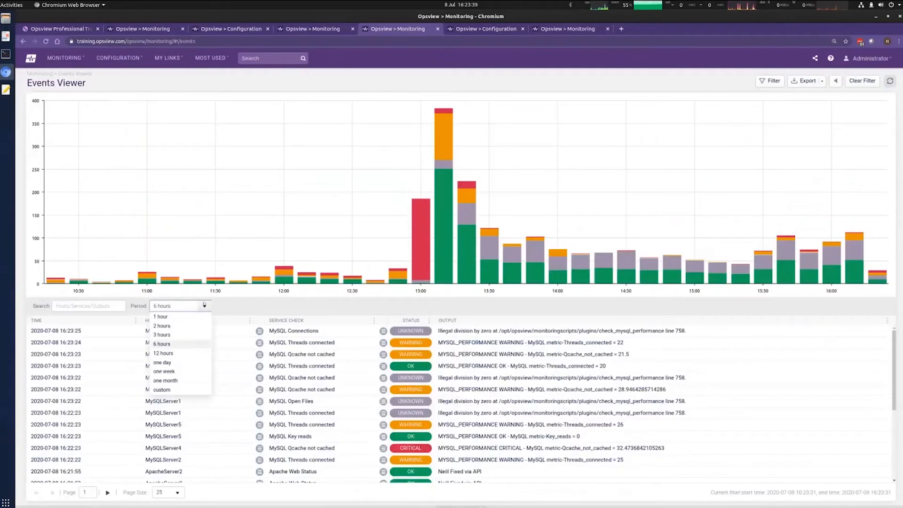
pyautogui.click(183, 320)
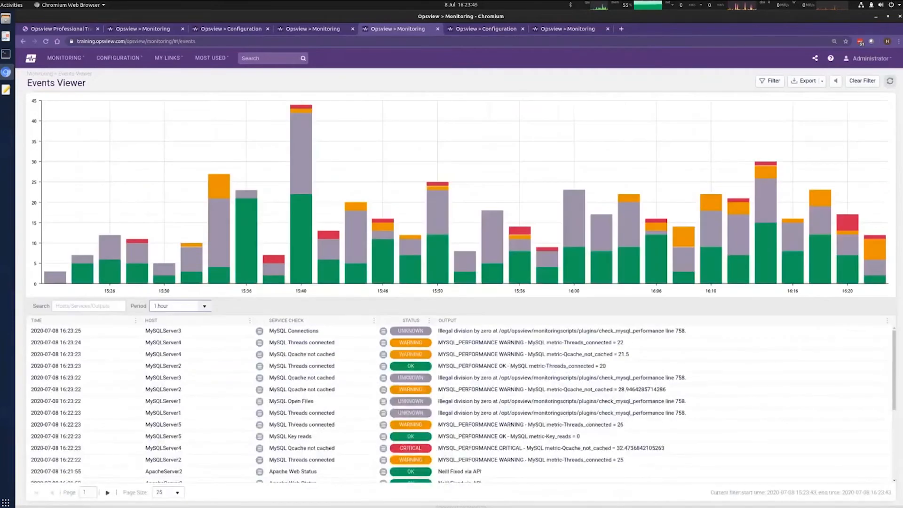
pyautogui.scroll(-2, 461, 405)
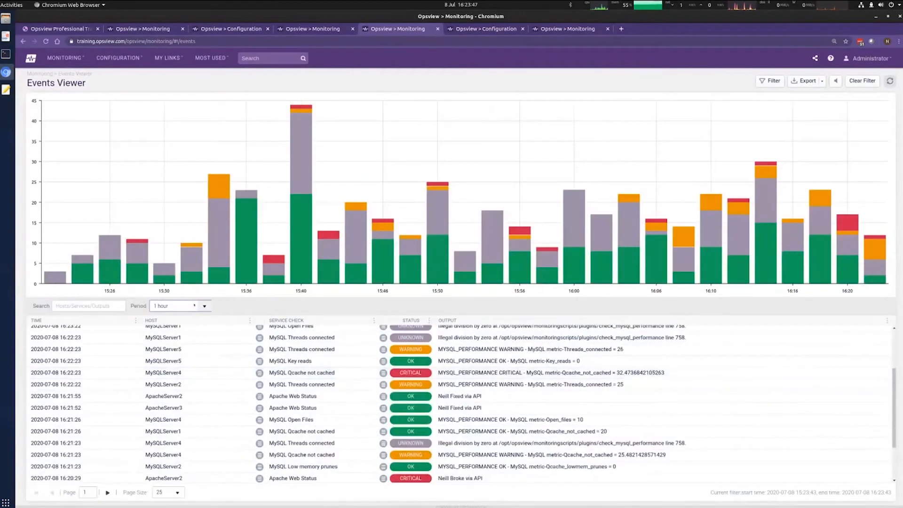
pyautogui.click(206, 307)
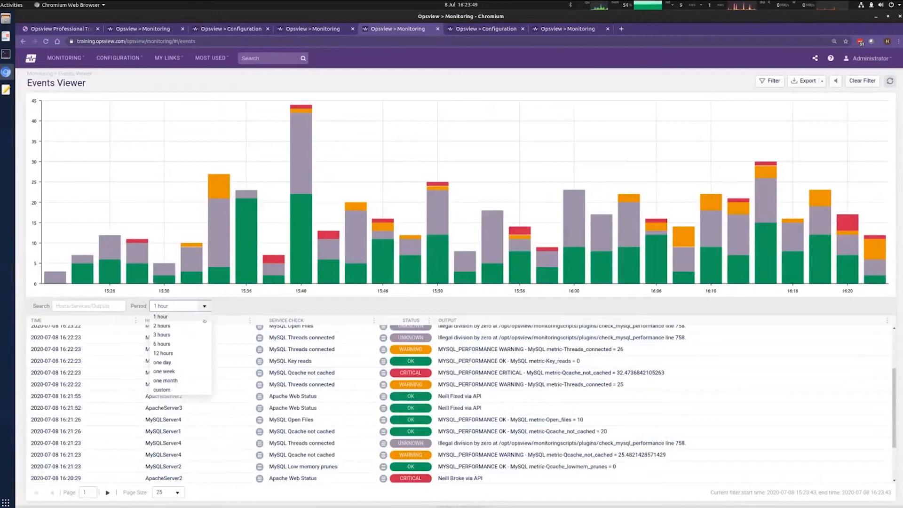
pyautogui.click(184, 391)
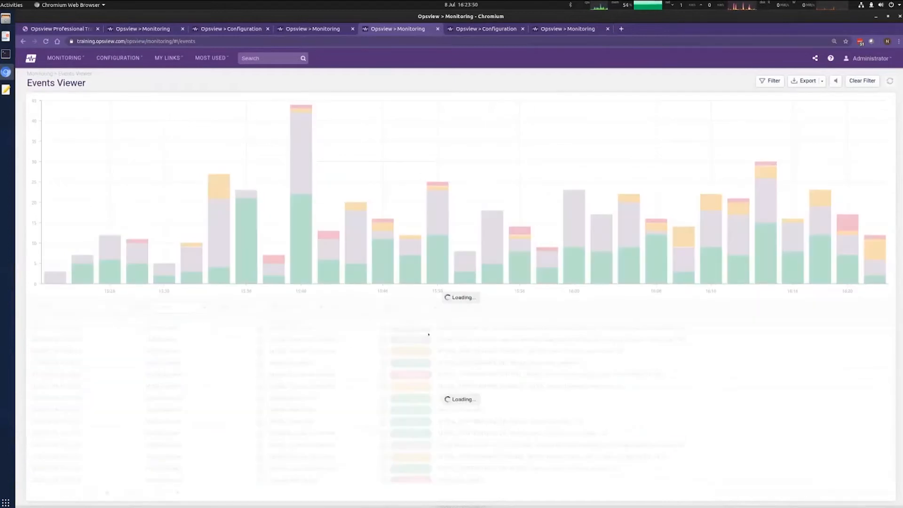
# Step: Set the custom period start to 2019-12-18, reload the events and show the filter options
pyautogui.click(248, 306)
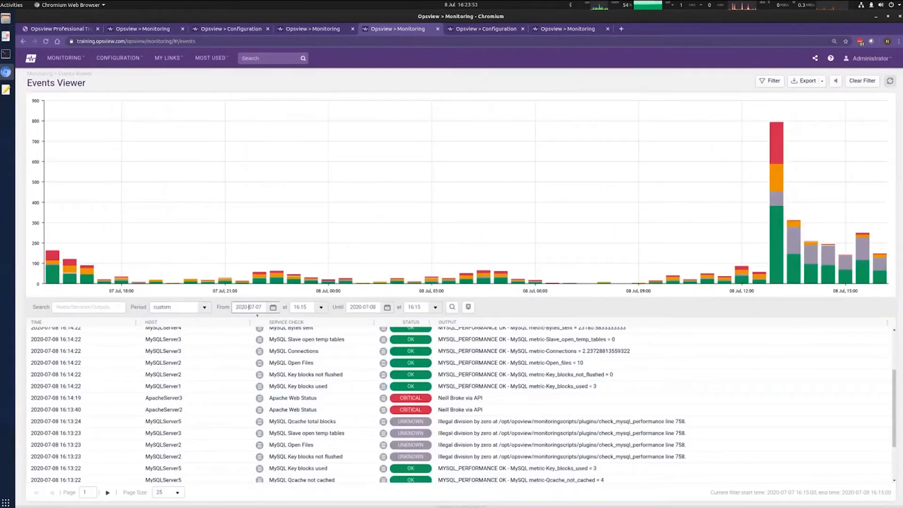
pyautogui.click(273, 308)
pyautogui.click(237, 321)
pyautogui.click(237, 321)
pyautogui.click(237, 321)
pyautogui.click(237, 320)
pyautogui.click(237, 321)
pyautogui.click(237, 321)
pyautogui.click(266, 354)
pyautogui.click(452, 307)
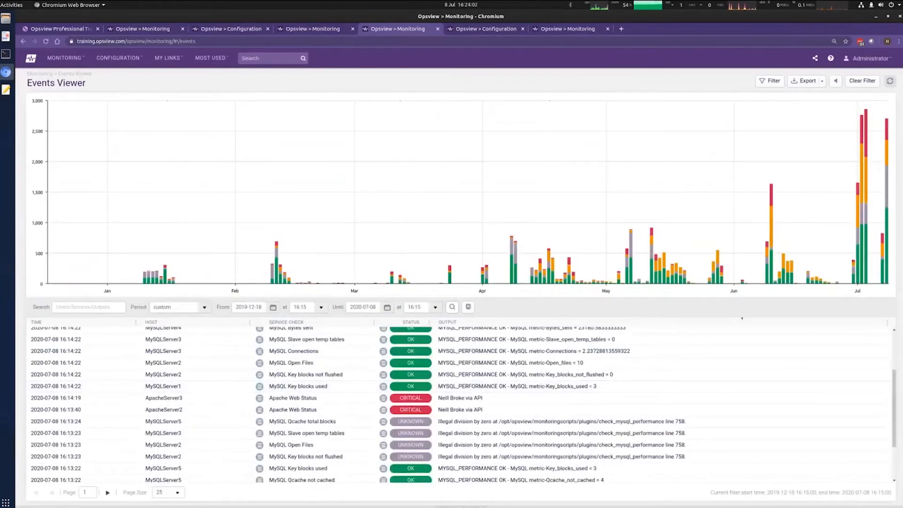
pyautogui.scroll(-3, 566, 408)
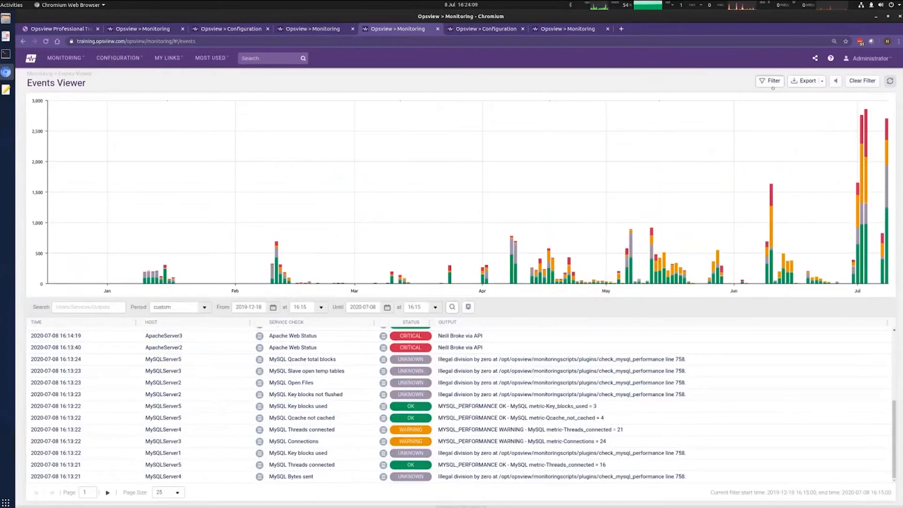
pyautogui.click(772, 81)
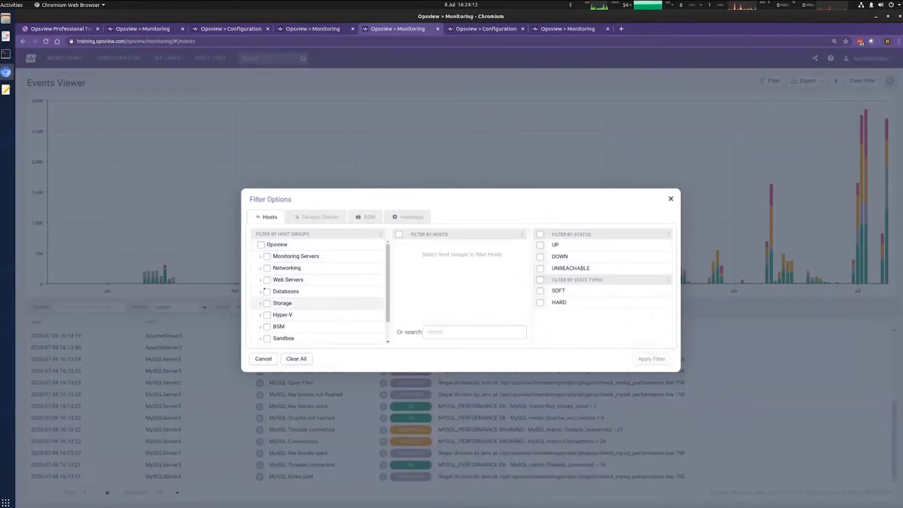
# Step: Filter the events to the Databases host group
pyautogui.scroll(-1, 292, 291)
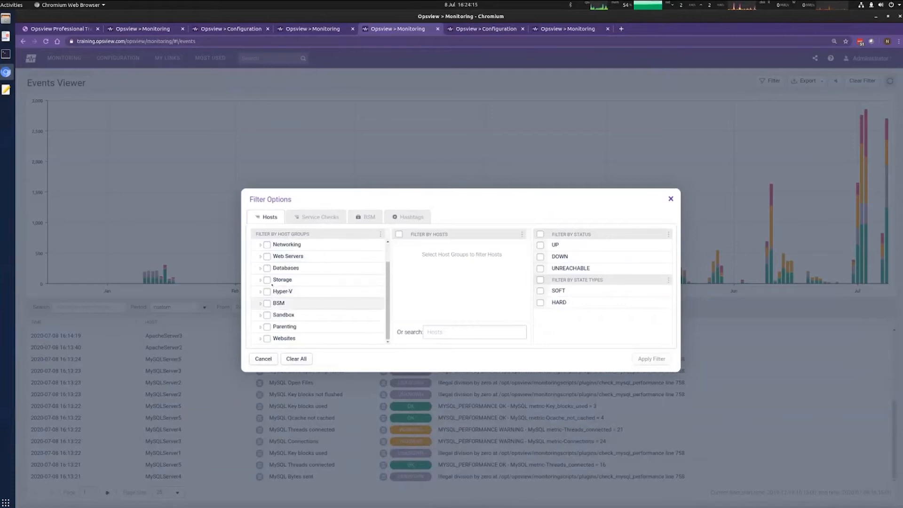
pyautogui.click(267, 268)
pyautogui.click(641, 359)
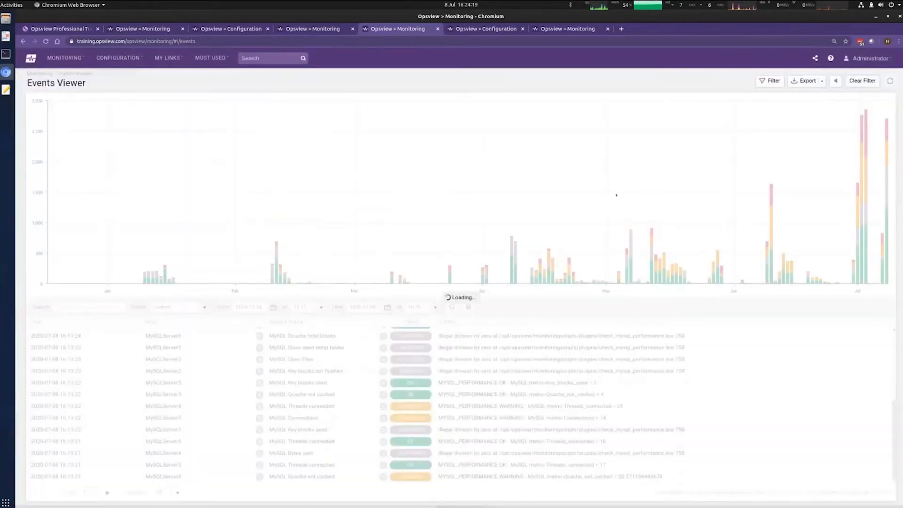
pyautogui.click(468, 307)
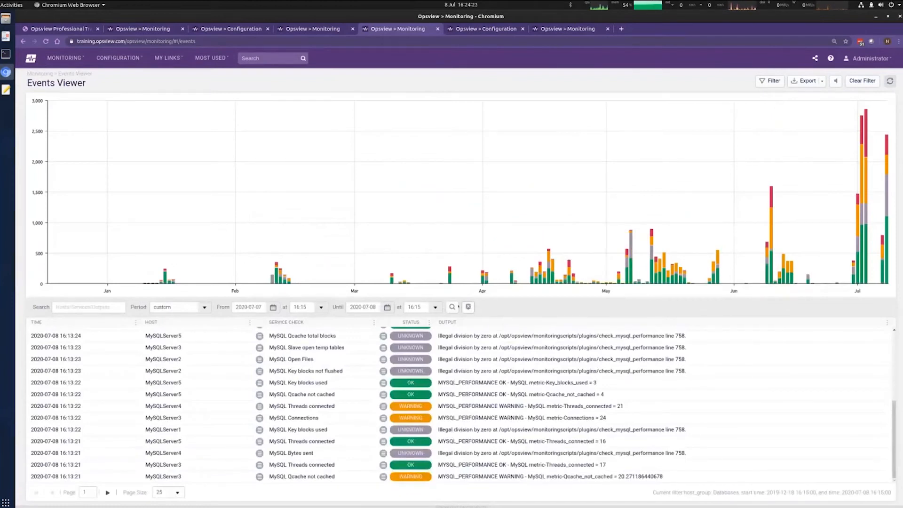
pyautogui.click(452, 306)
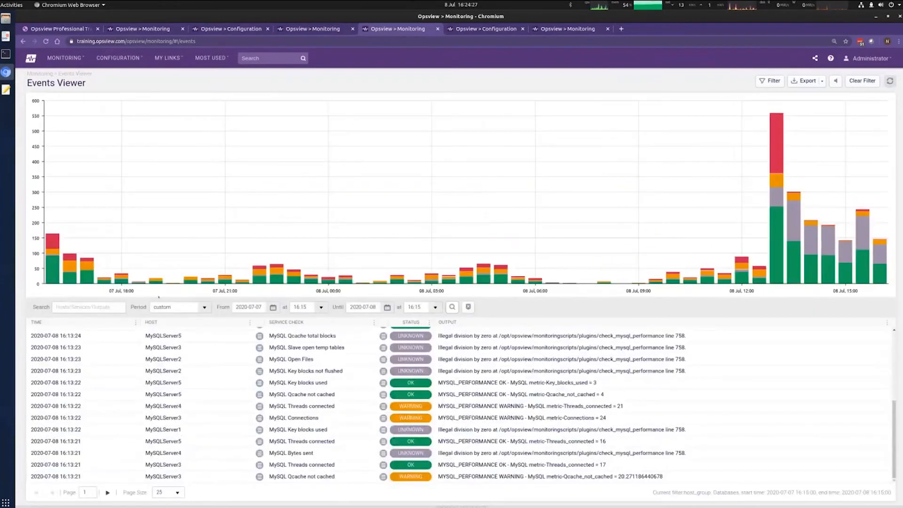
pyautogui.click(821, 82)
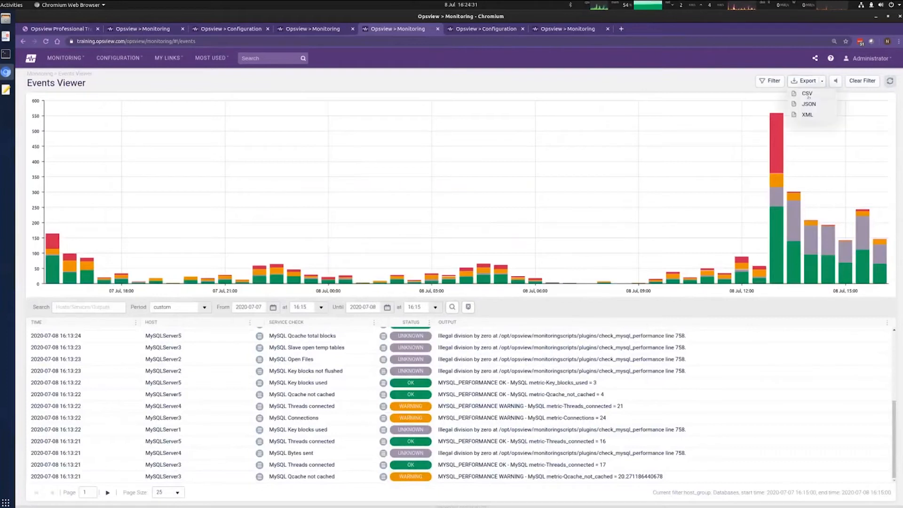
# Step: Export the filtered events as CSV and open History (12).csv in LibreOffice Calc
pyautogui.click(808, 94)
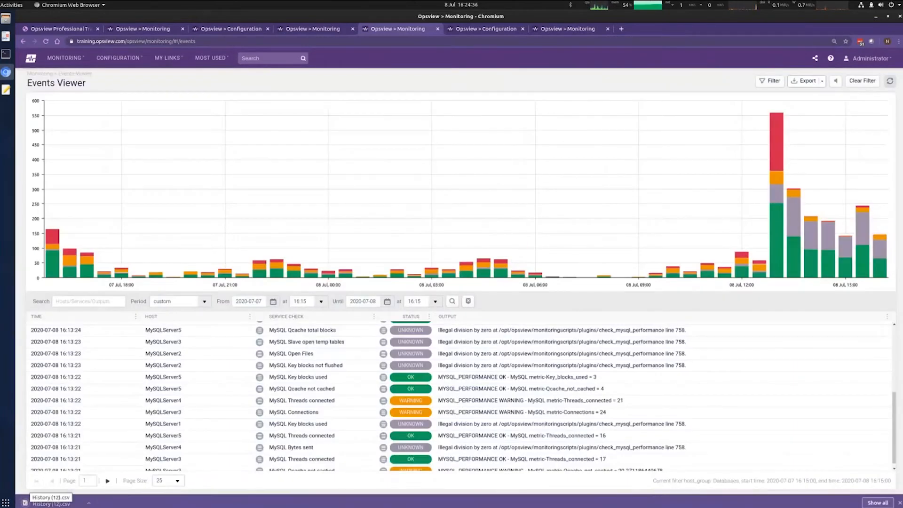
pyautogui.click(47, 502)
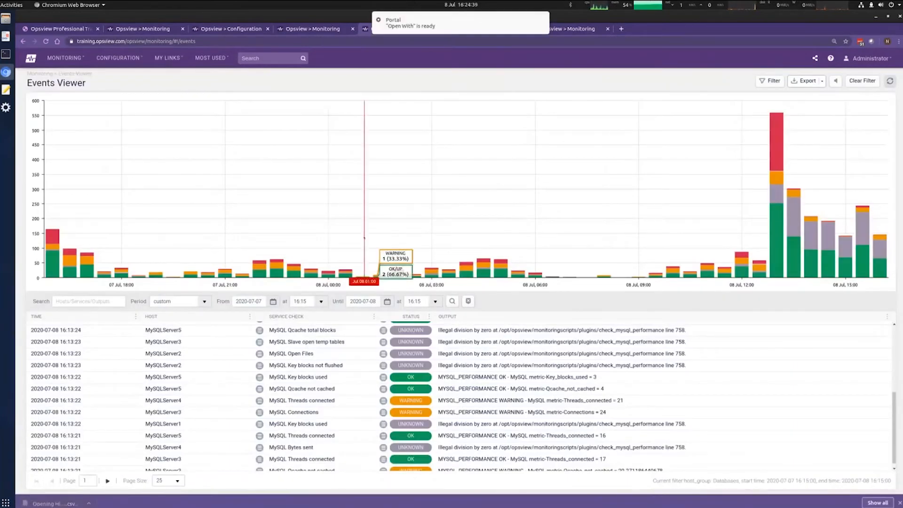
pyautogui.click(398, 20)
pyautogui.click(42, 64)
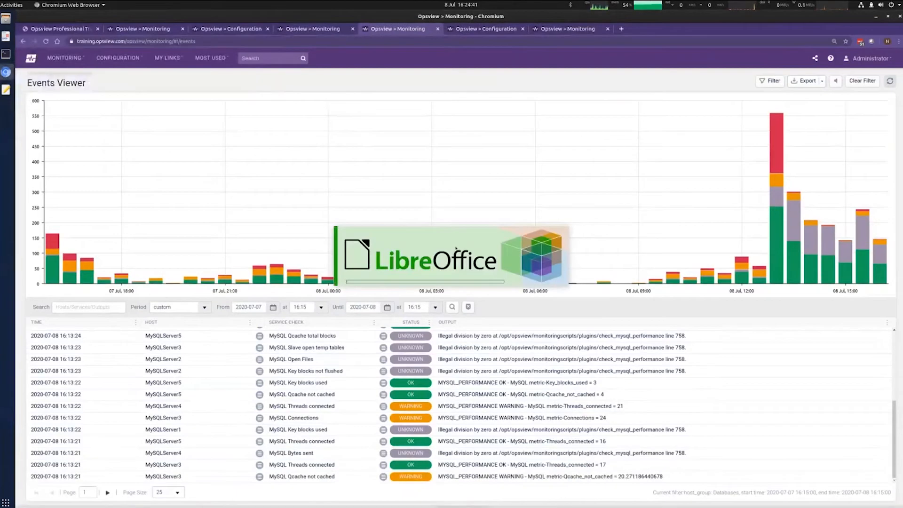
# Step: Accept the text import settings for History (12).csv and scroll through the event rows
pyautogui.click(517, 365)
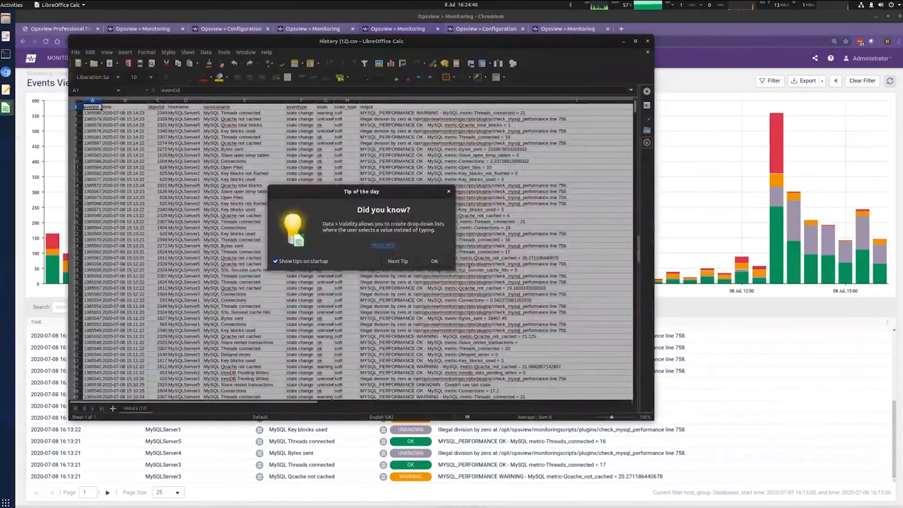
pyautogui.click(448, 192)
pyautogui.click(449, 191)
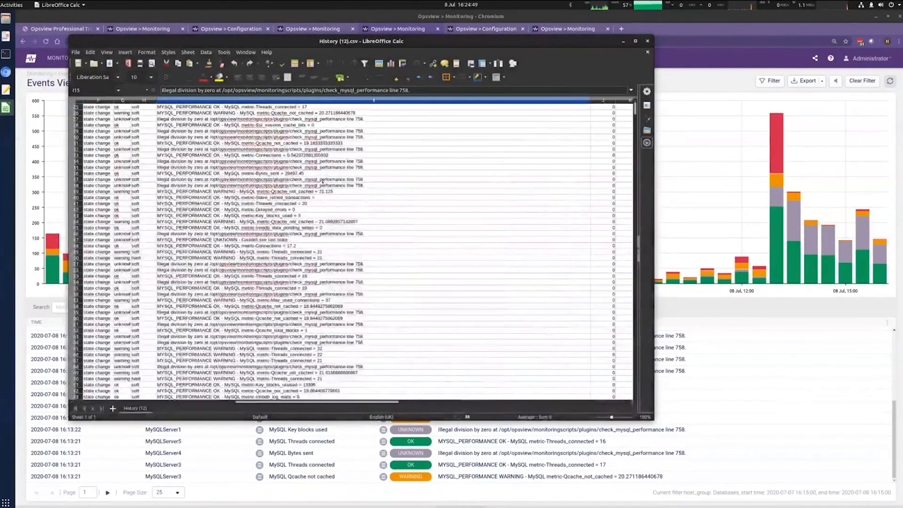
pyautogui.scroll(-8, 214, 192)
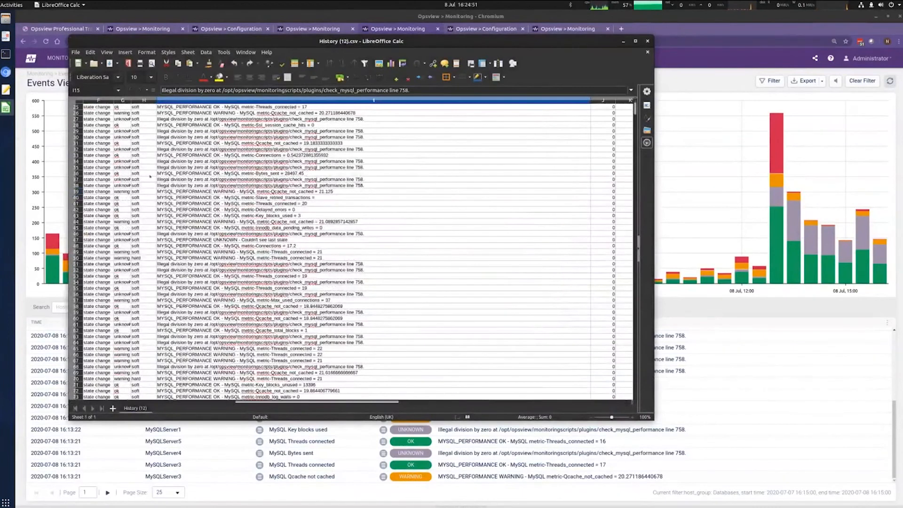
pyautogui.scroll(-13, 150, 176)
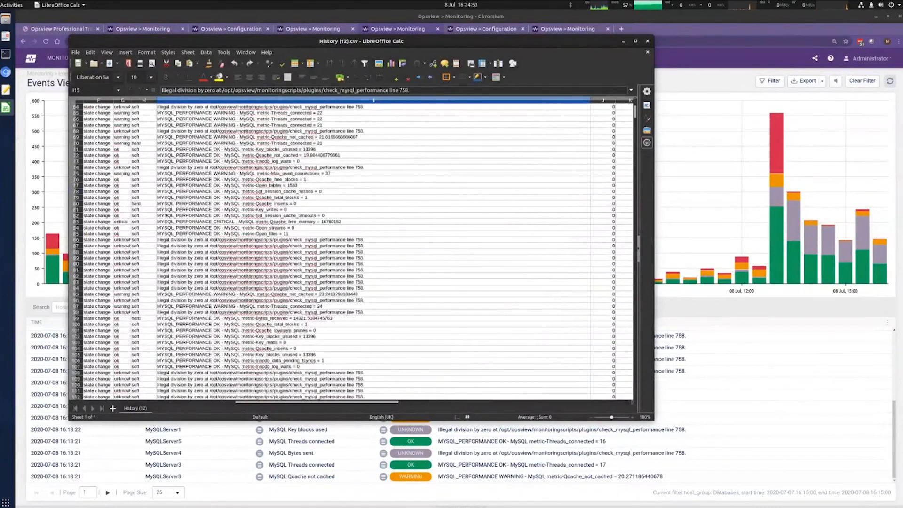
pyautogui.scroll(20, 168, 185)
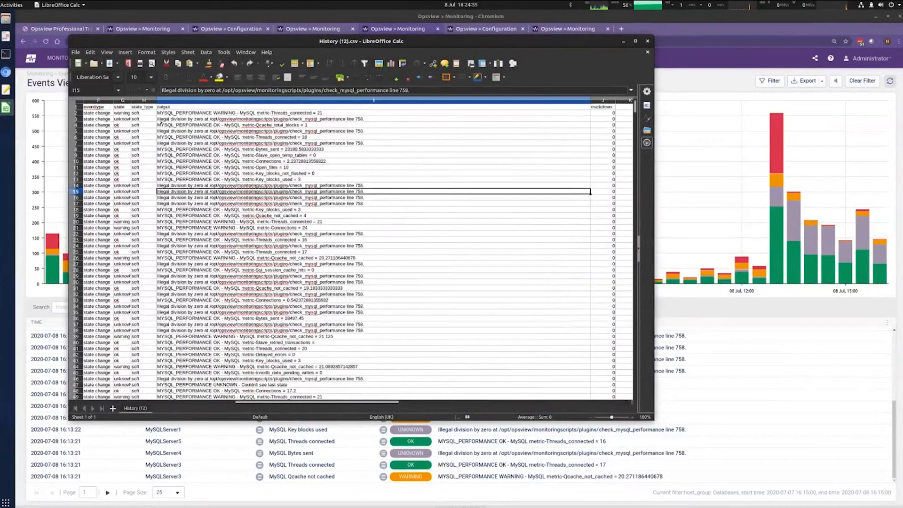
# Step: Read the output text in cells I49 and I5, then close the spreadsheet
pyautogui.click(270, 397)
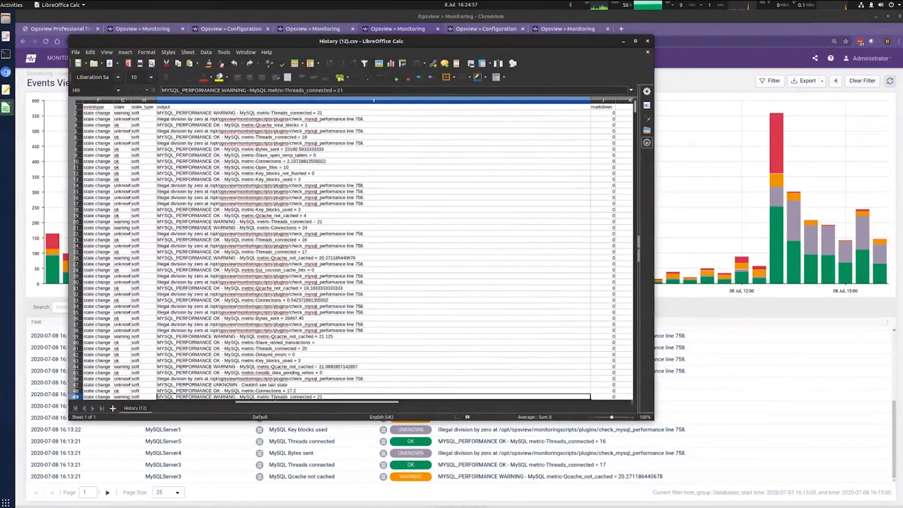
pyautogui.moveTo(270, 402); pyautogui.dragTo(105, 403)
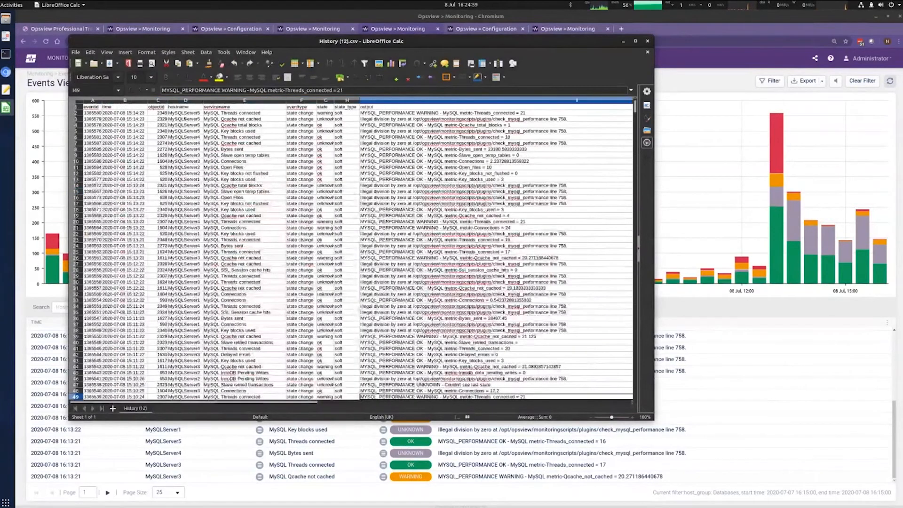
pyautogui.click(483, 131)
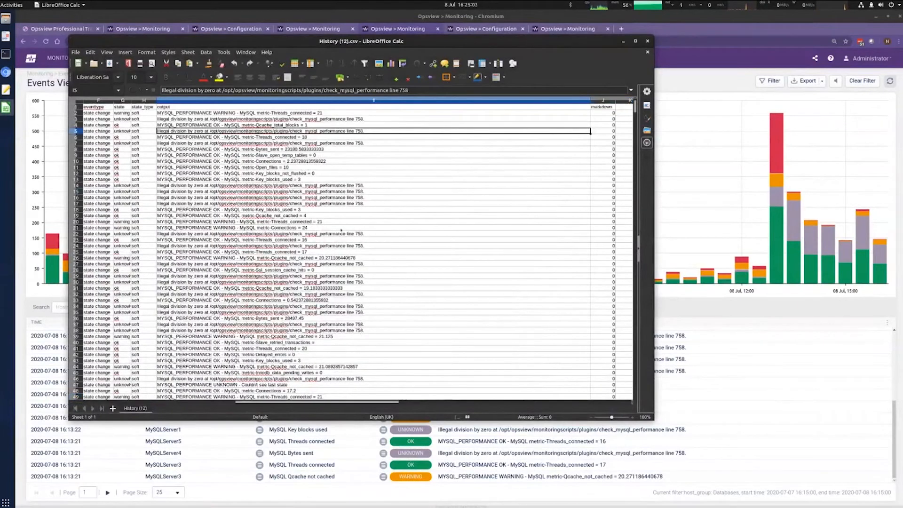
pyautogui.moveTo(292, 403); pyautogui.dragTo(124, 402)
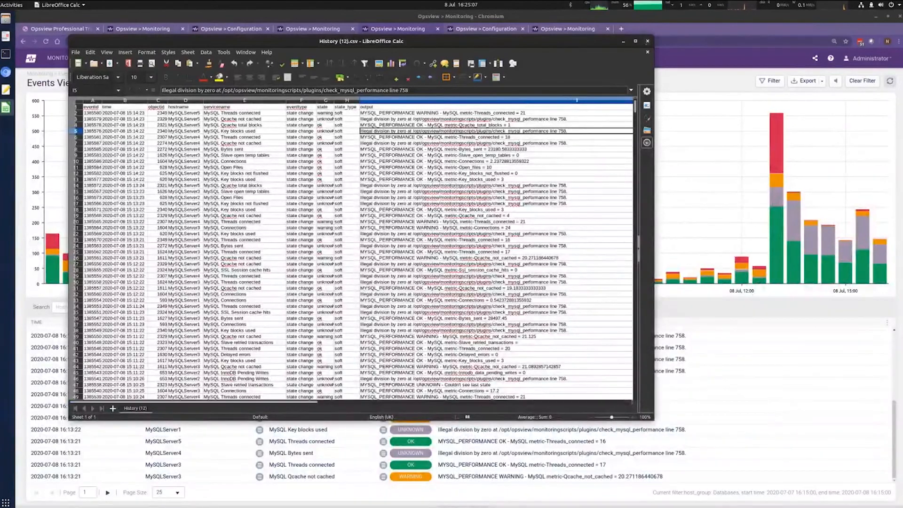
pyautogui.click(648, 41)
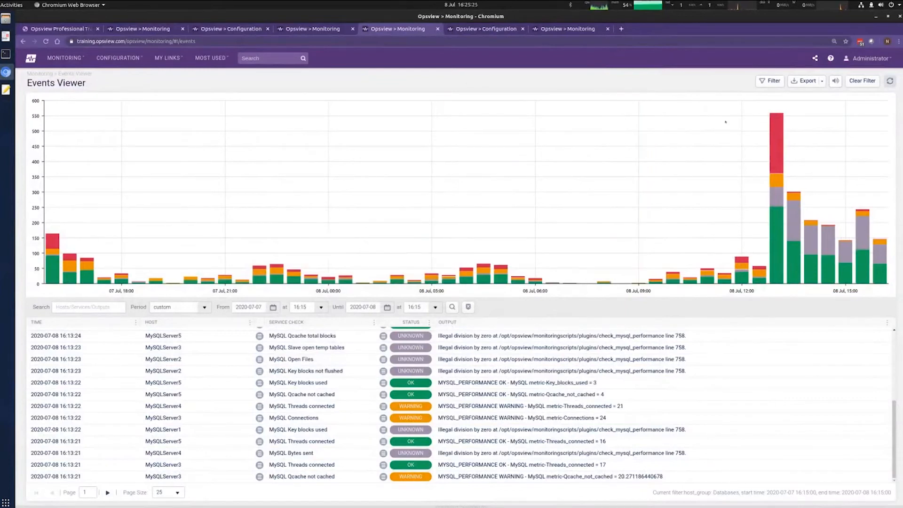
# Step: Mute and unmute the event sound, then zoom the chart down to the 13:00 critical events
pyautogui.click(833, 83)
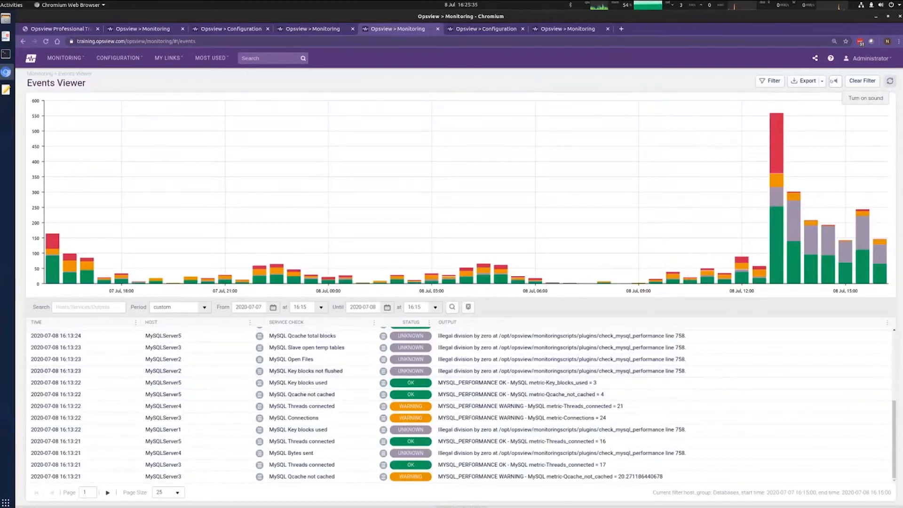
pyautogui.click(835, 81)
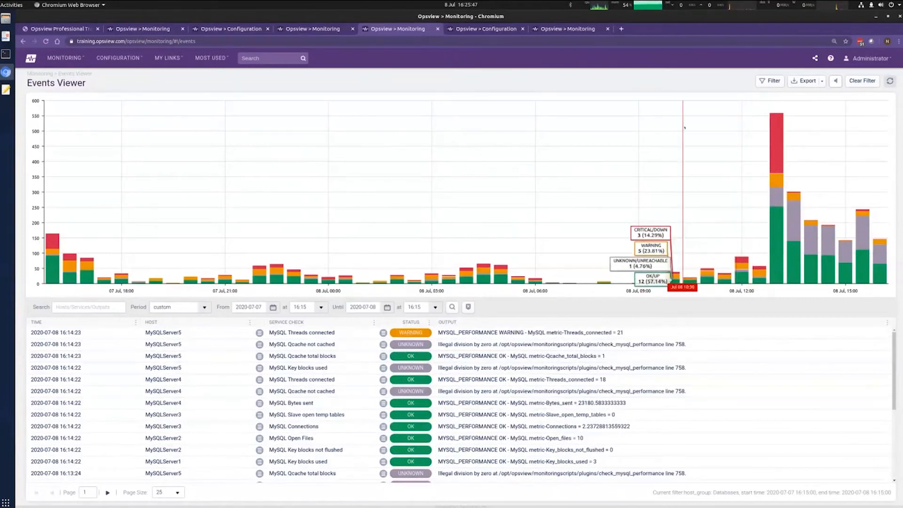
pyautogui.moveTo(685, 235); pyautogui.dragTo(842, 235)
pyautogui.moveTo(870, 165); pyautogui.dragTo(886, 162)
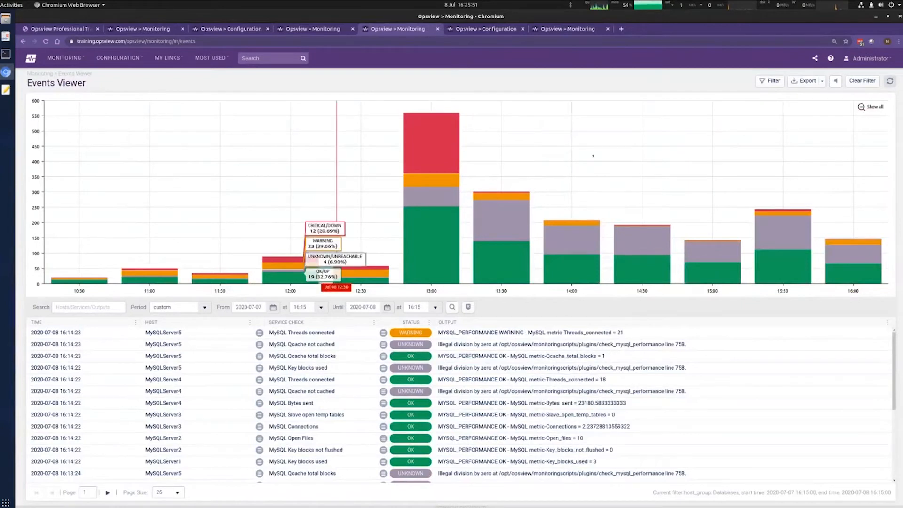
pyautogui.moveTo(379, 226); pyautogui.dragTo(440, 133)
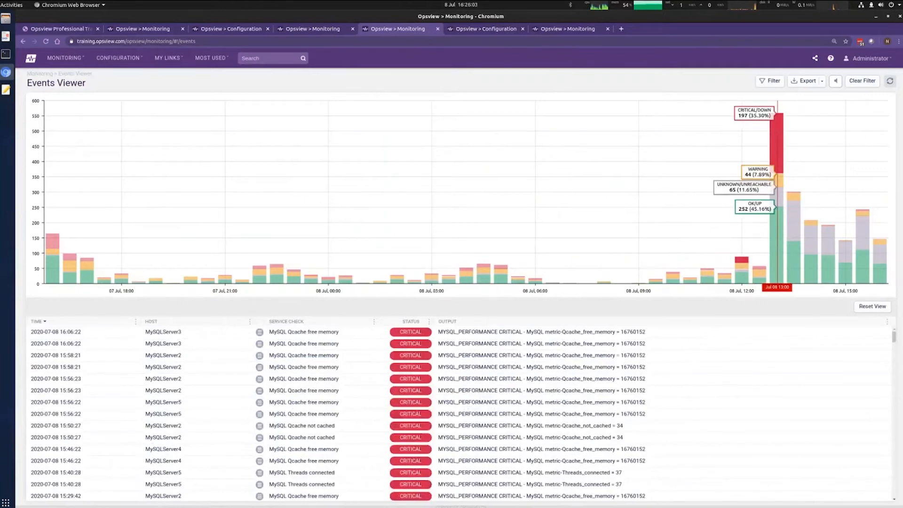
# Step: Filter the events table to the latest bar's warning events, then show the Events Viewer filtering slide
pyautogui.click(775, 229)
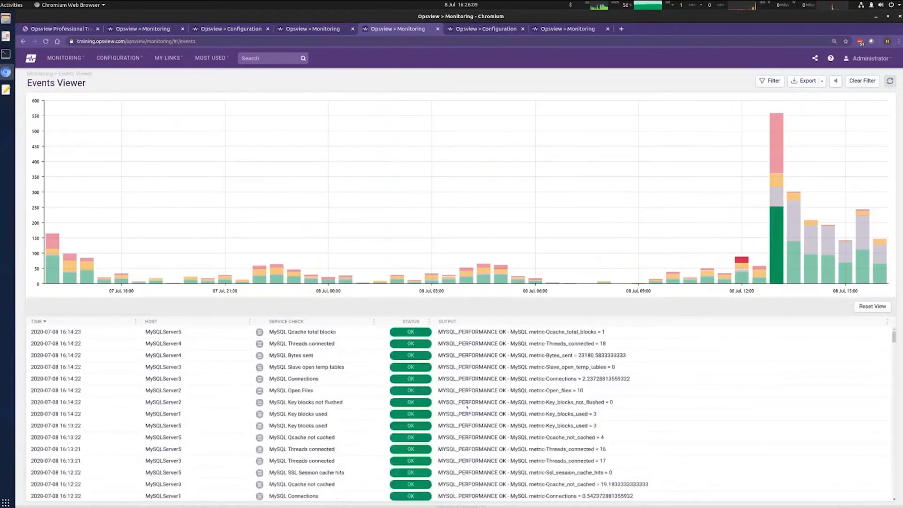
pyautogui.scroll(-5, 585, 395)
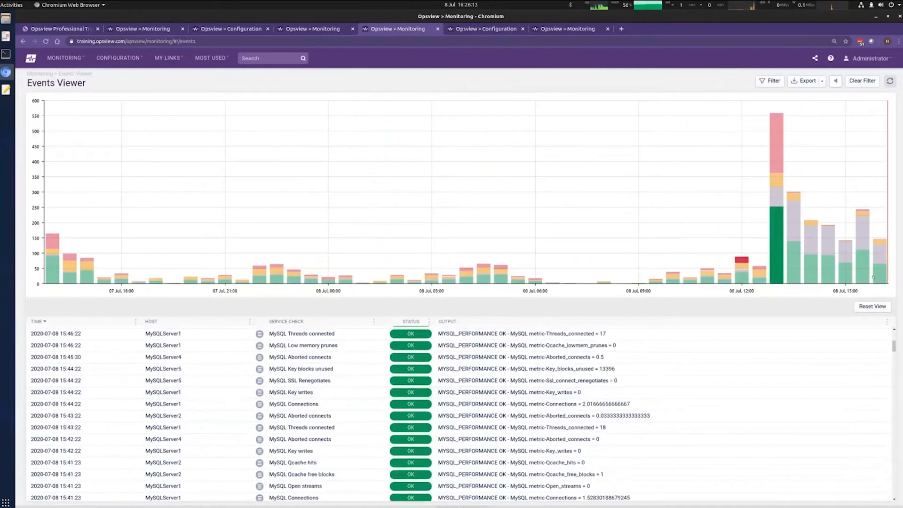
pyautogui.moveTo(879, 243)
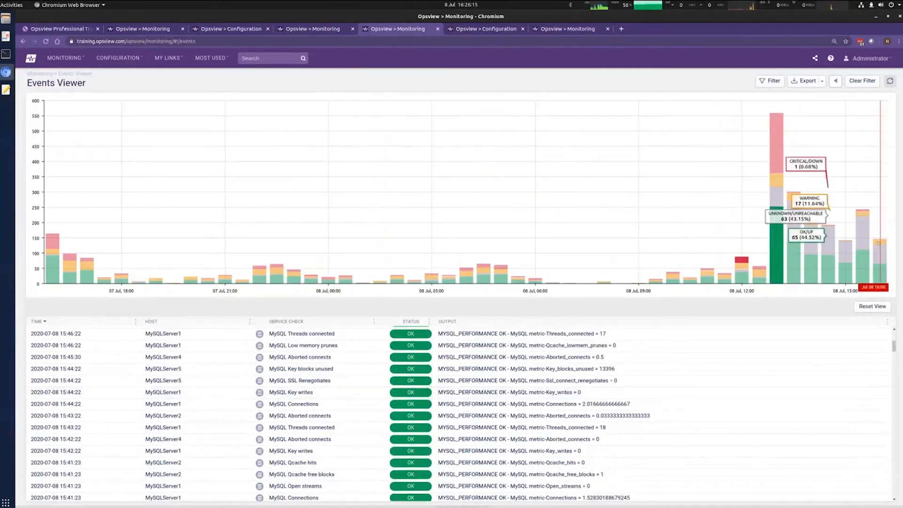
pyautogui.click(879, 243)
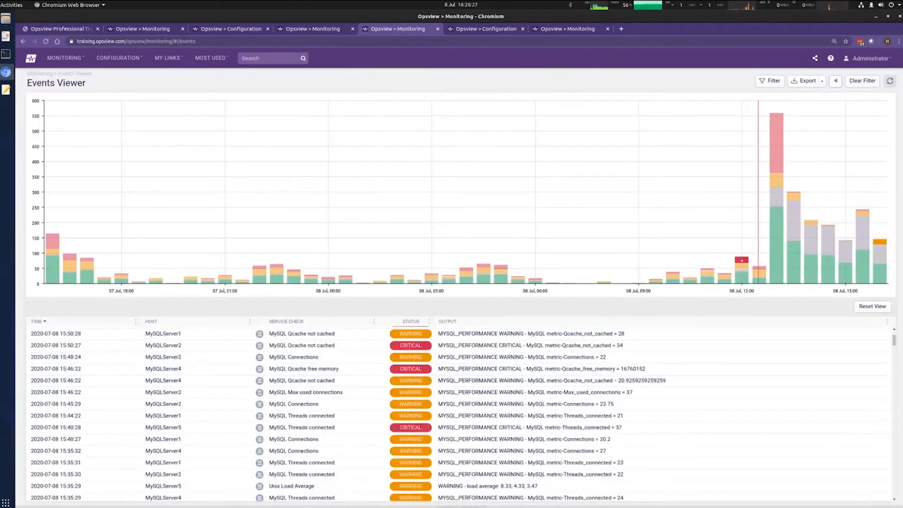
pyautogui.click(742, 259)
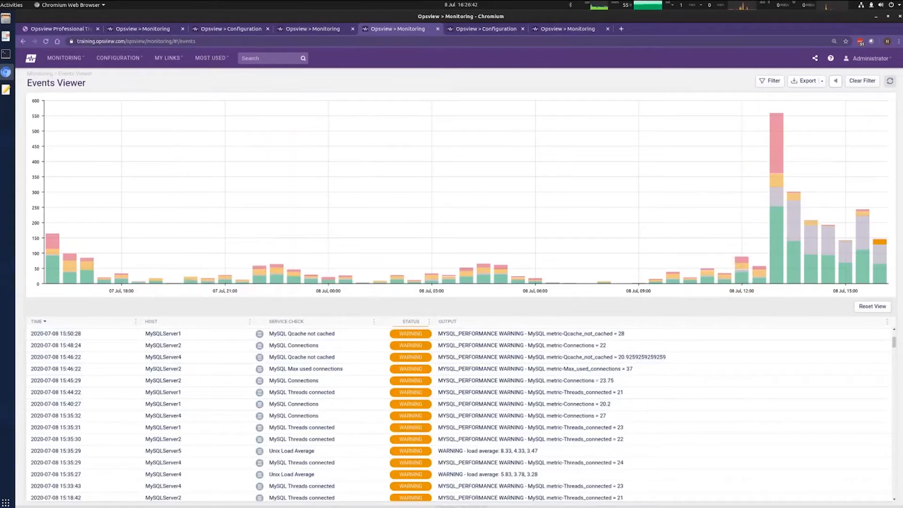
pyautogui.click(6, 35)
pyautogui.press('pagedown')
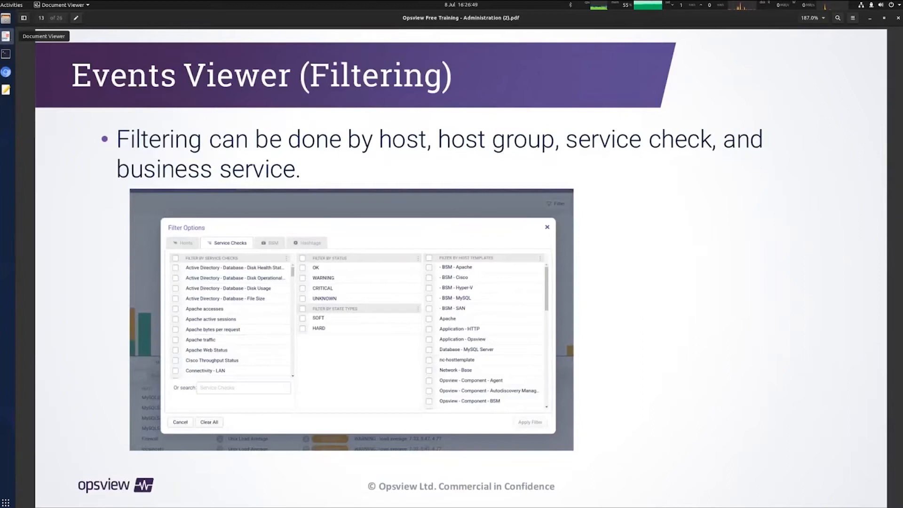
# Step: Page the slides forward to the Graph Center section and return to the Opsview Events Viewer
pyautogui.press('pagedown')
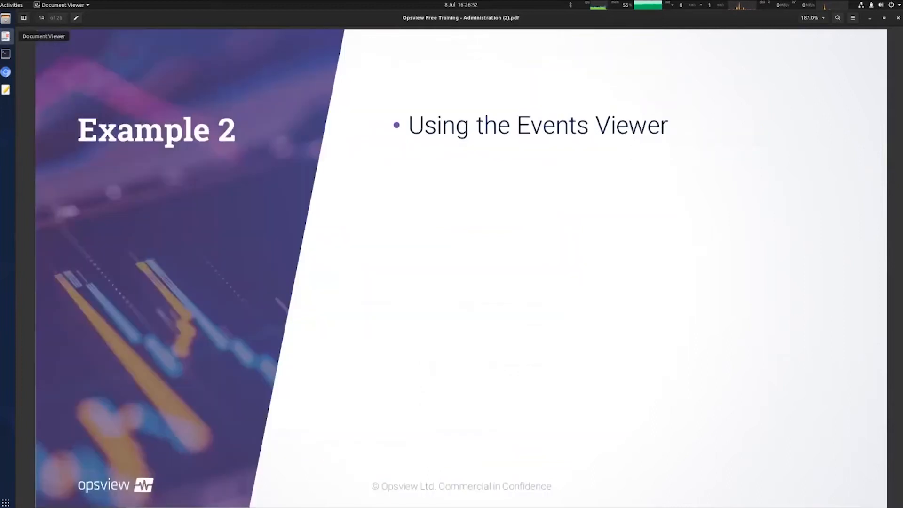
pyautogui.press('pagedown')
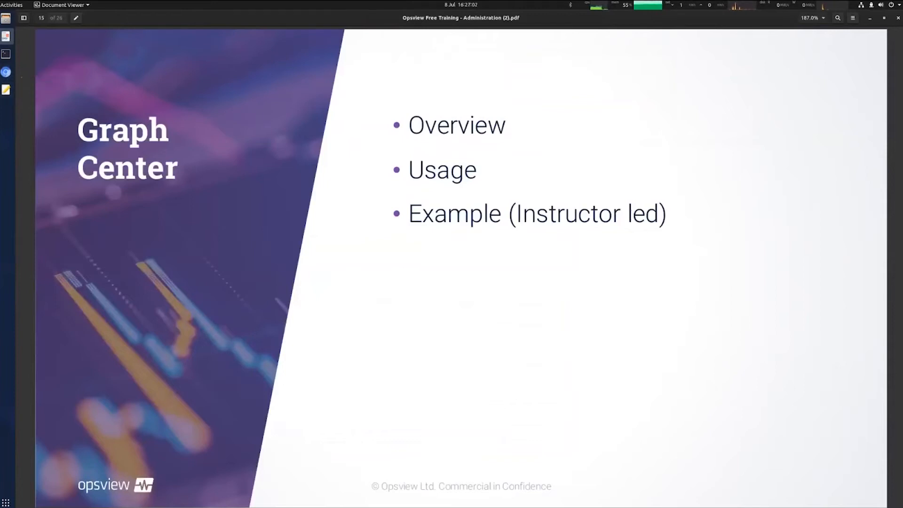
pyautogui.click(6, 73)
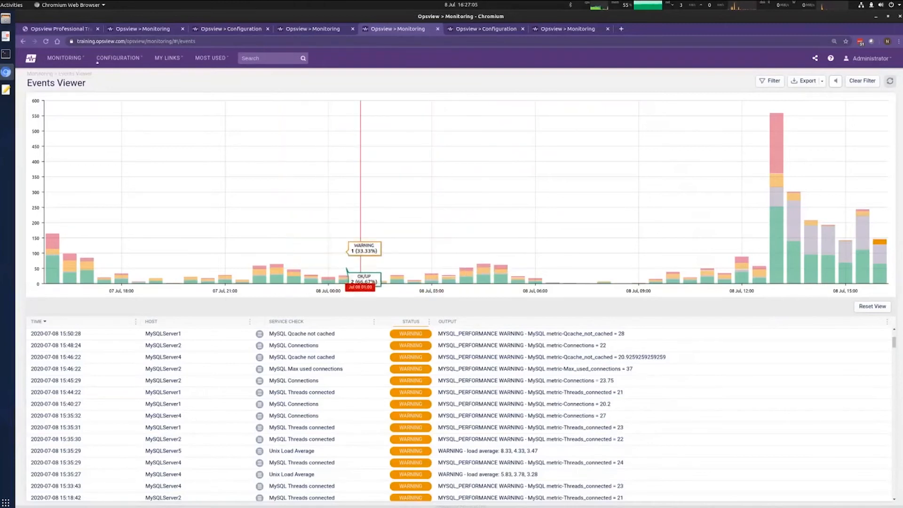
# Step: Open Monitoring > Graph Center in the browser and start creating a new graph view
pyautogui.click(66, 58)
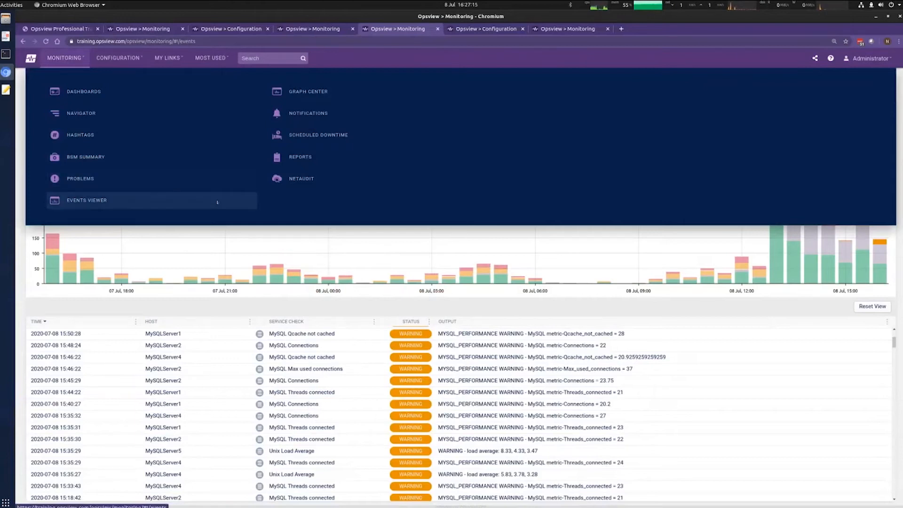
pyautogui.click(316, 94)
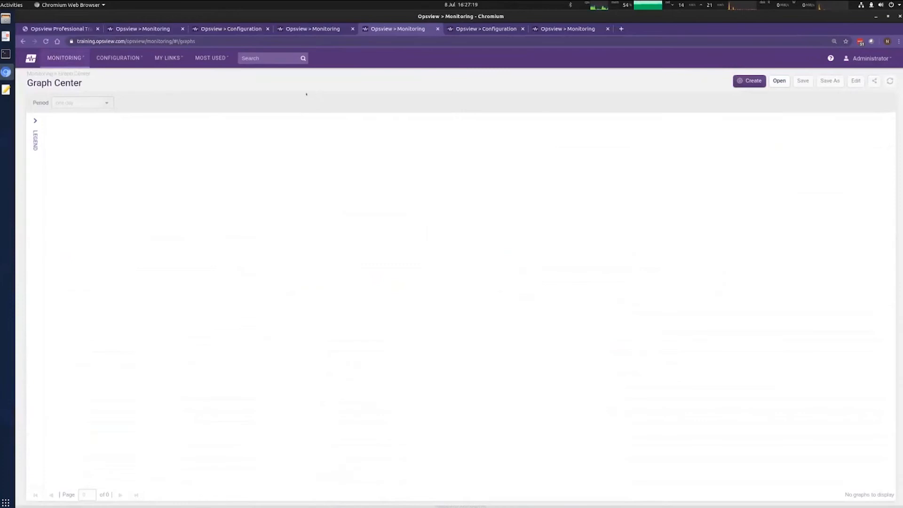
pyautogui.click(6, 36)
pyautogui.scroll(1, 191, 105)
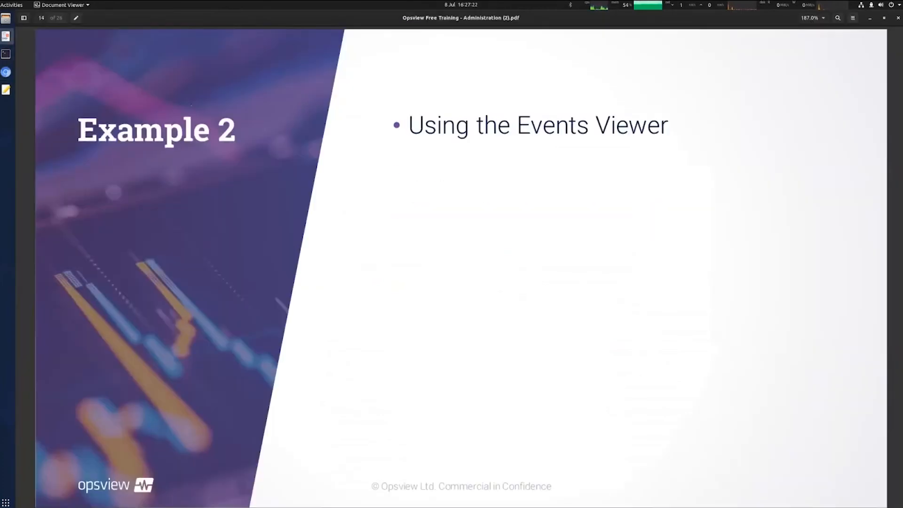
pyautogui.scroll(-1, 191, 105)
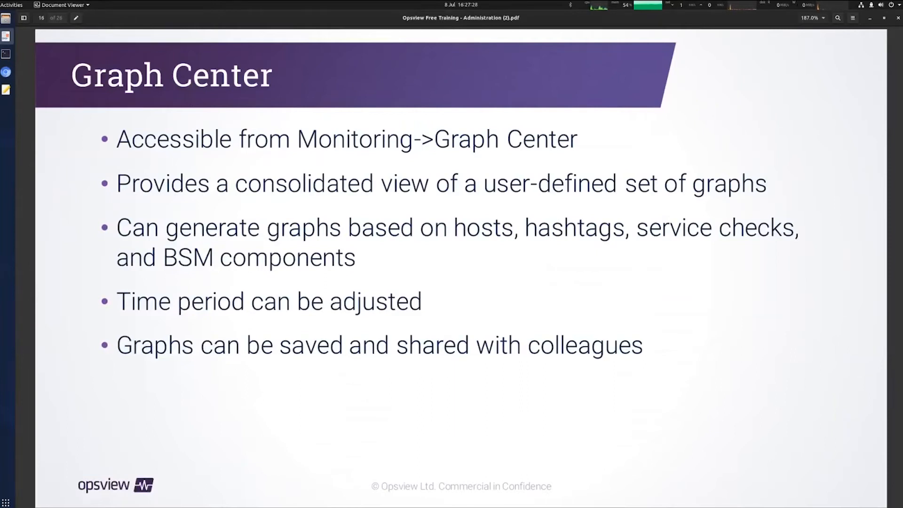
pyautogui.click(6, 72)
pyautogui.moveTo(75, 66)
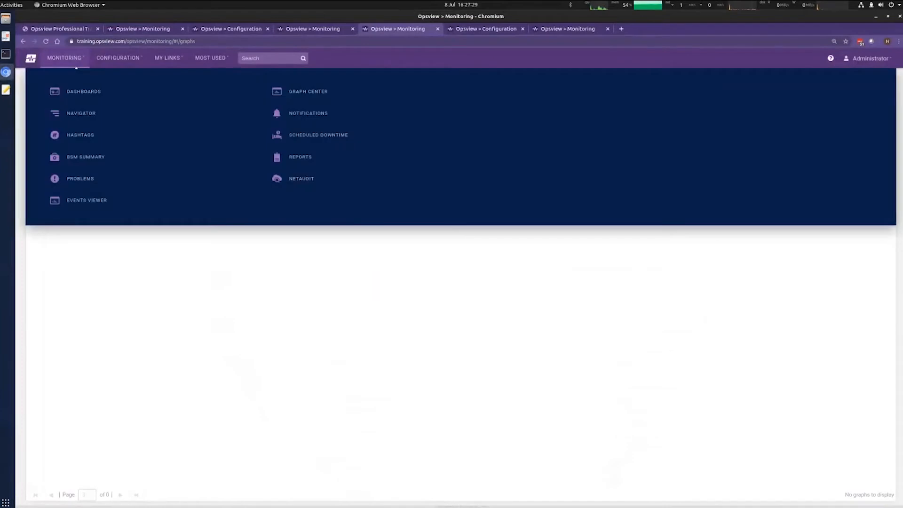
pyautogui.click(309, 96)
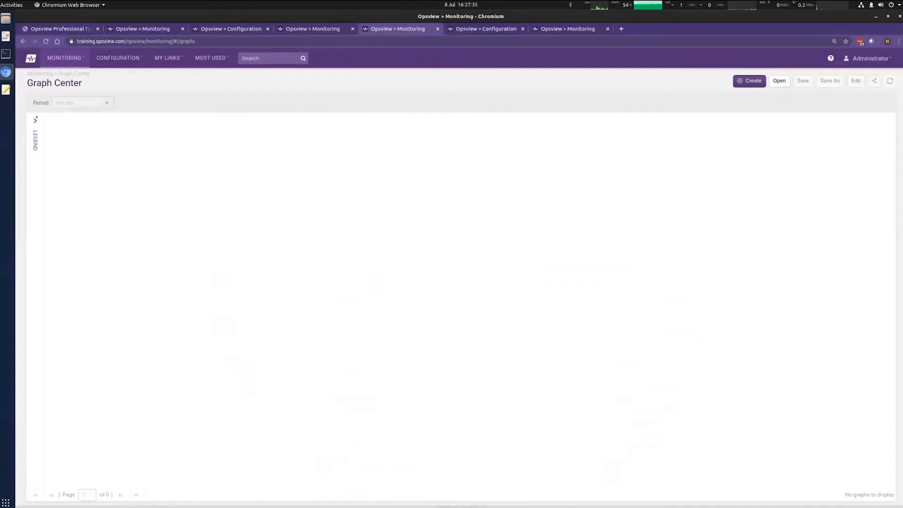
pyautogui.click(36, 119)
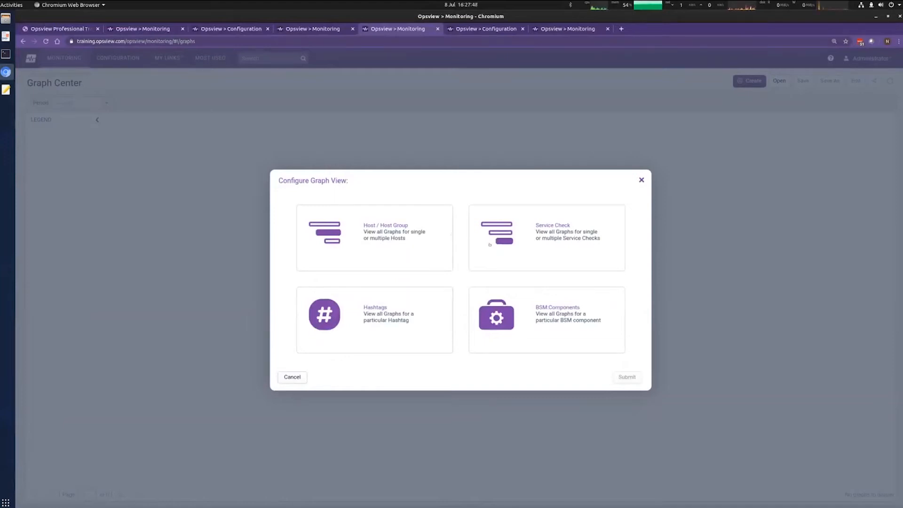
# Step: Graph the CPU statistics service check for testhost_July2020 and testhost2_July2020 from the july2020 host group
pyautogui.click(585, 215)
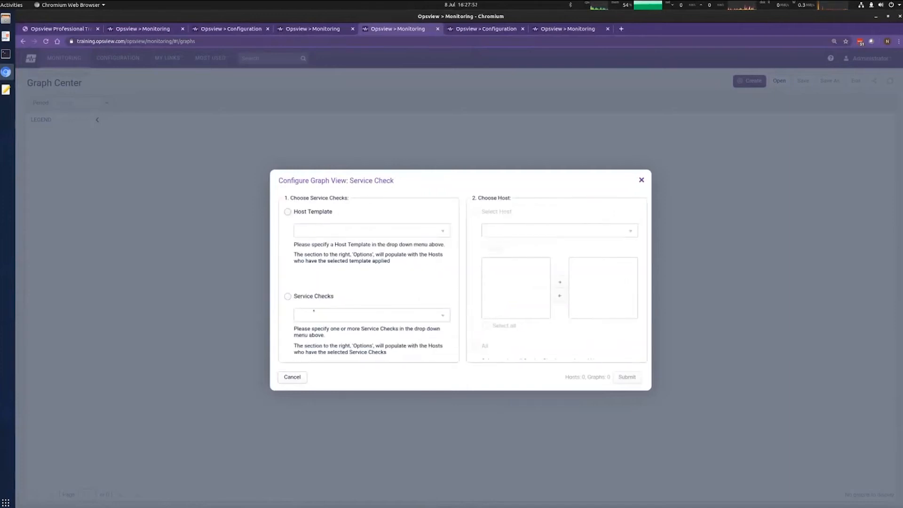
pyautogui.click(309, 314)
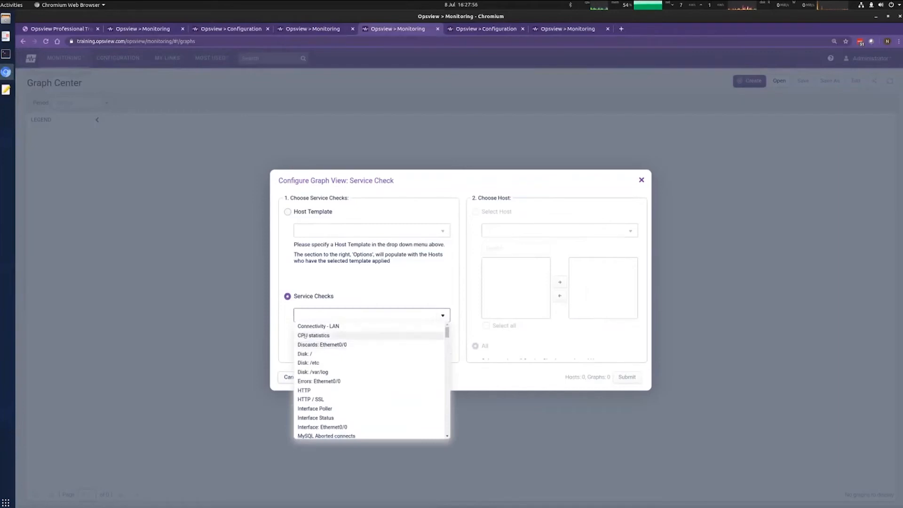
pyautogui.click(314, 335)
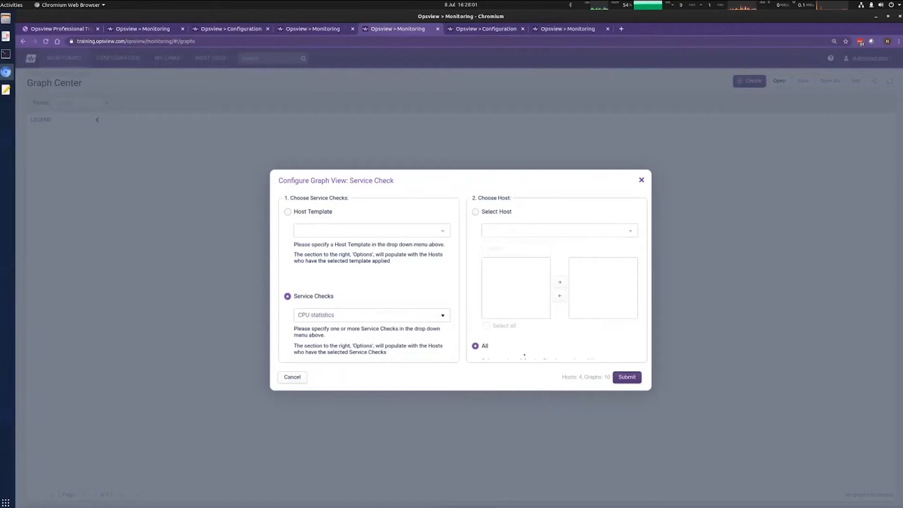
pyautogui.moveTo(647, 386); pyautogui.dragTo(766, 449)
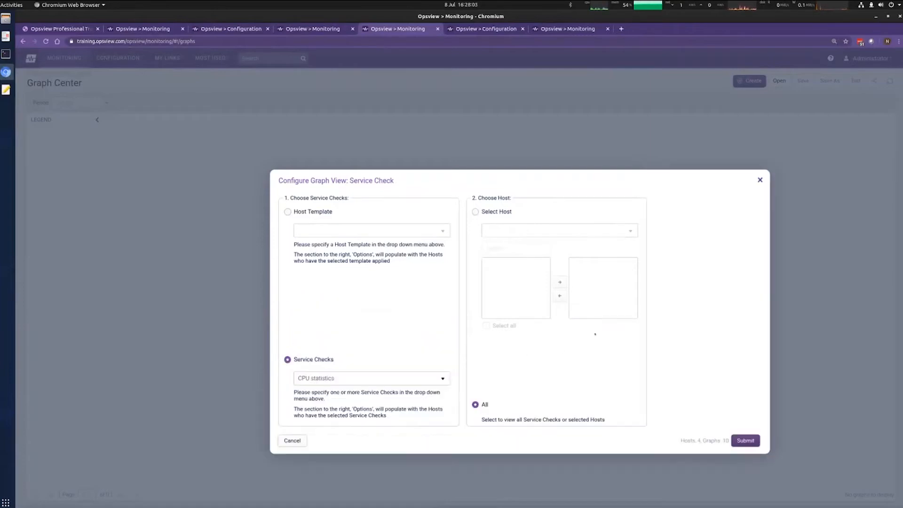
pyautogui.click(476, 212)
pyautogui.click(555, 231)
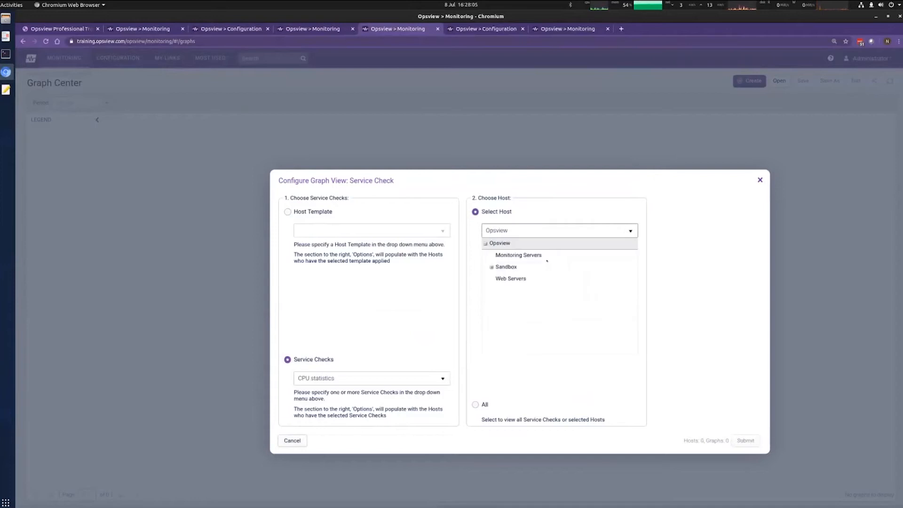
pyautogui.click(519, 255)
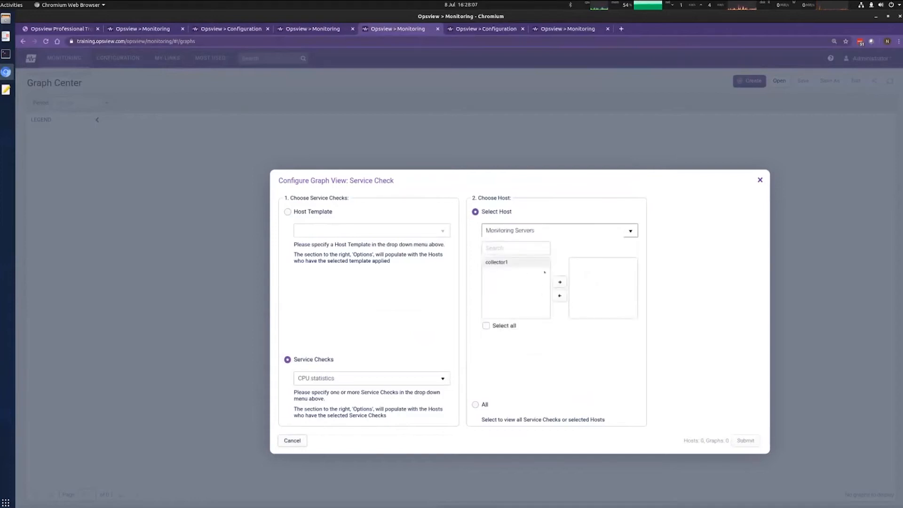
pyautogui.click(611, 230)
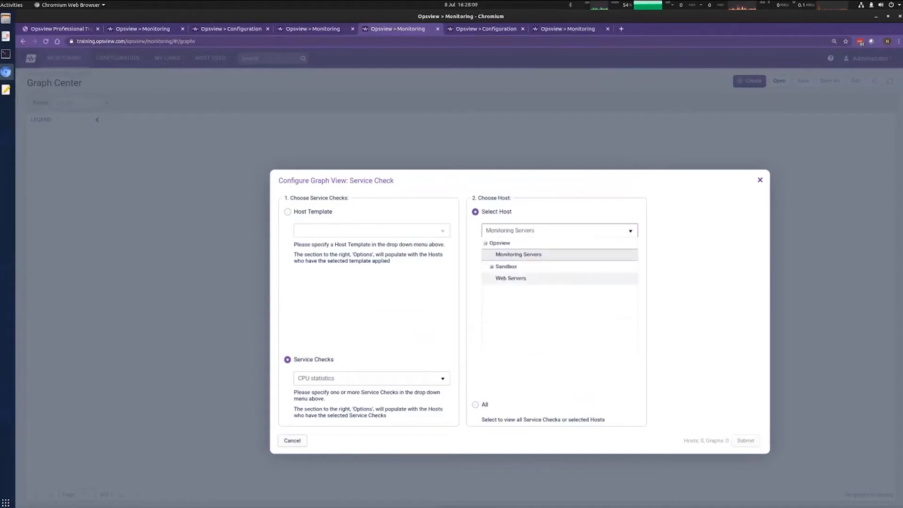
pyautogui.click(499, 278)
pyautogui.click(527, 231)
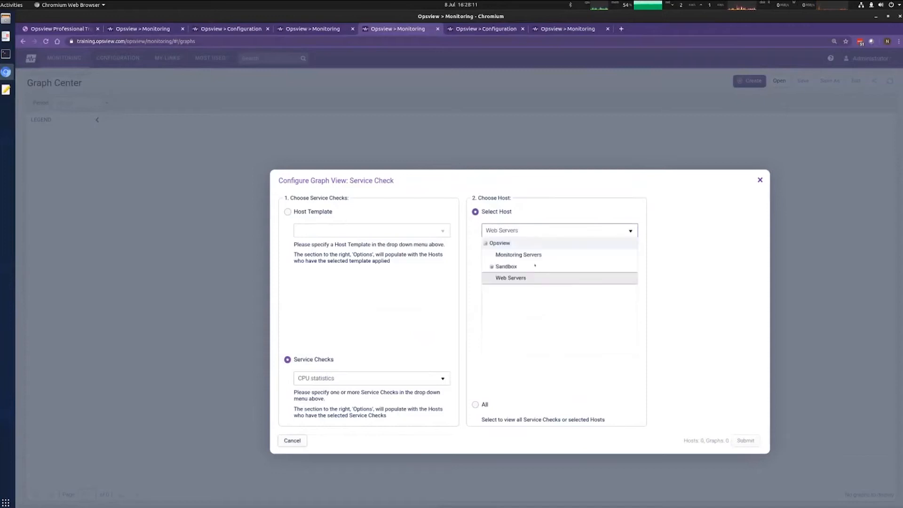
pyautogui.click(546, 279)
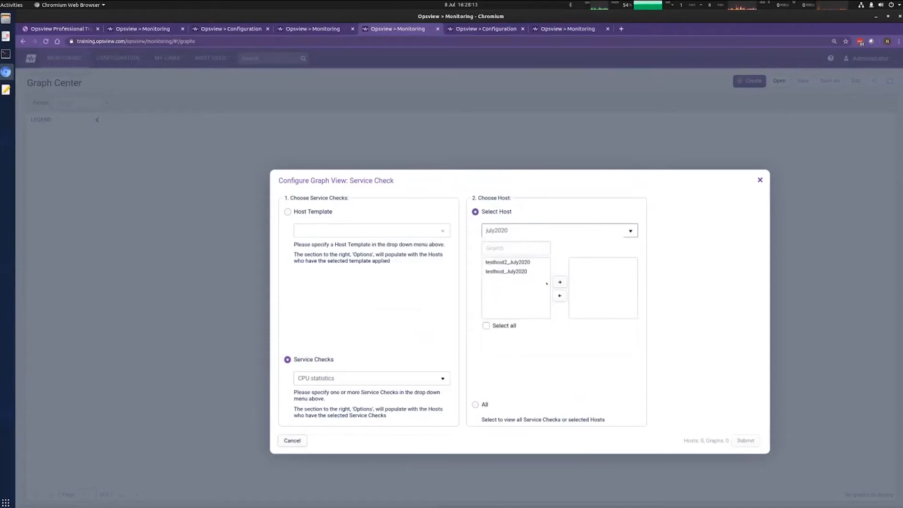
pyautogui.click(512, 262)
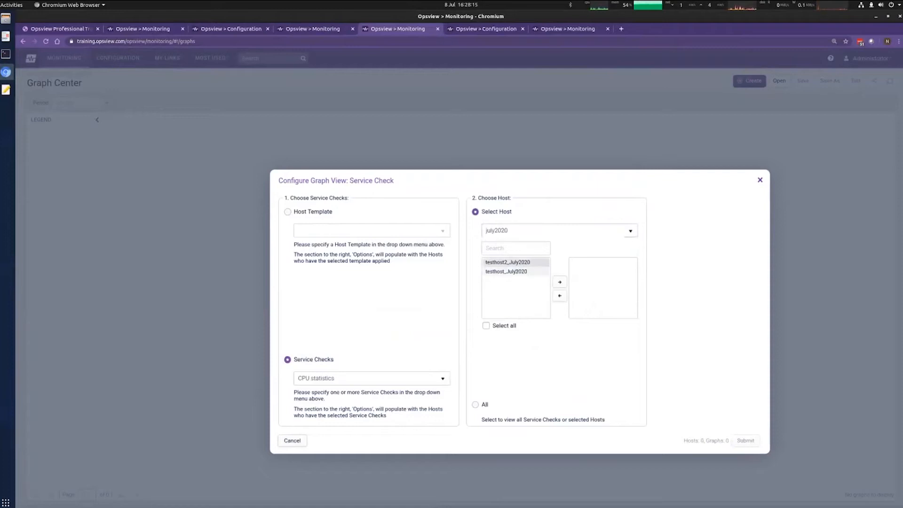
pyautogui.click(560, 282)
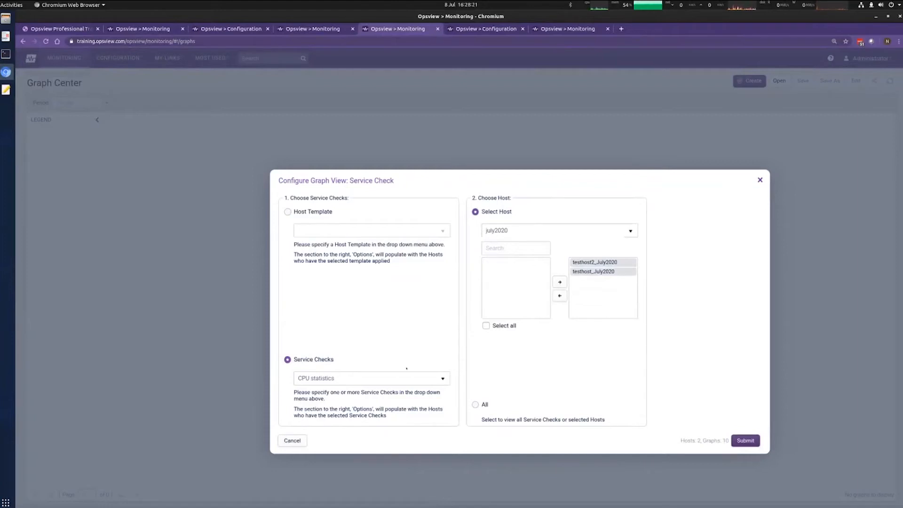
# Step: Add Disk: / for both July2020 test hosts and submit the graph view
pyautogui.click(442, 378)
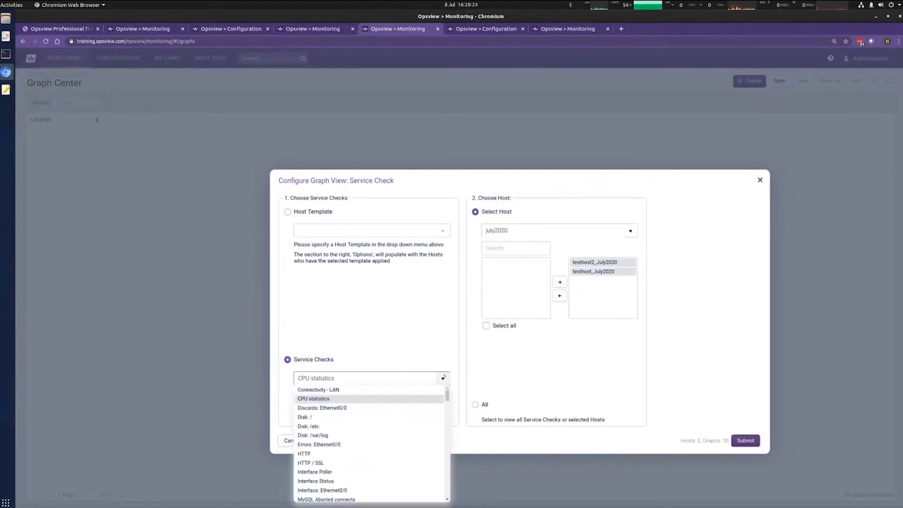
pyautogui.click(339, 418)
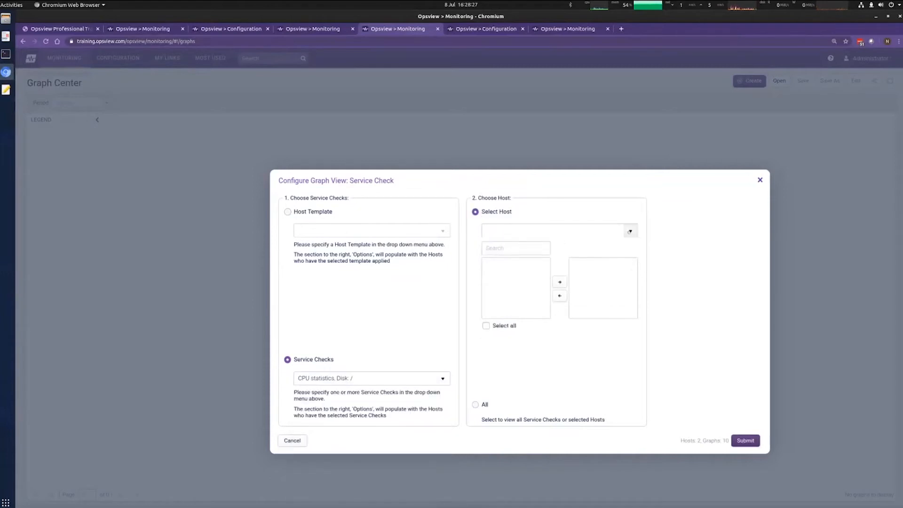
pyautogui.click(630, 231)
pyautogui.click(512, 256)
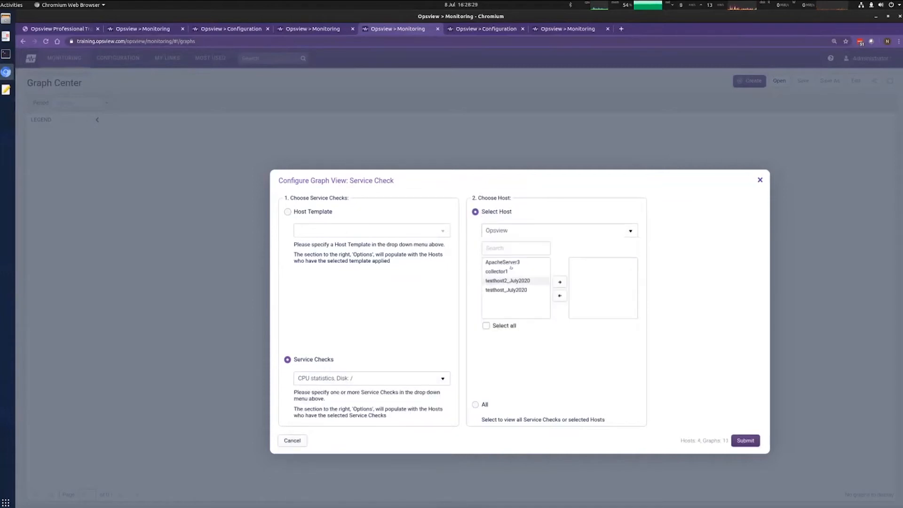
pyautogui.click(507, 282)
pyautogui.keyDown('ctrl'); pyautogui.click(519, 291); pyautogui.keyUp('ctrl')
pyautogui.click(560, 282)
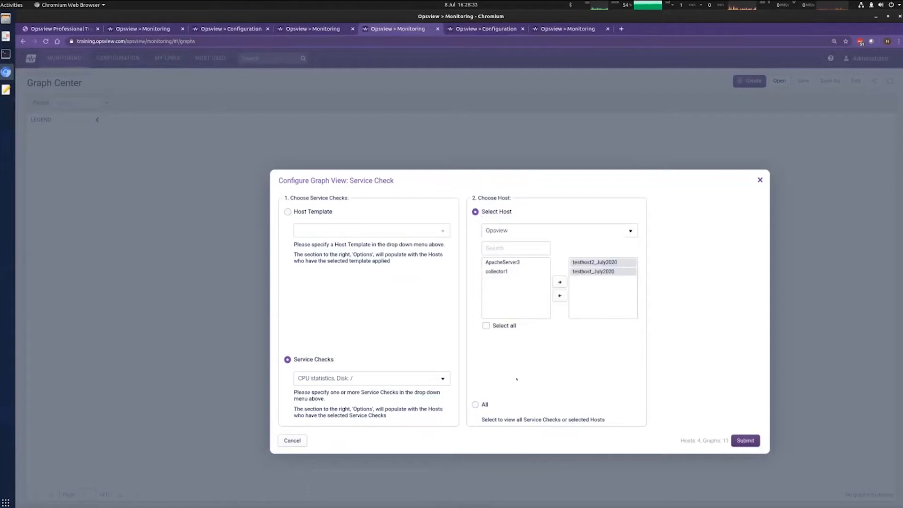
pyautogui.click(741, 441)
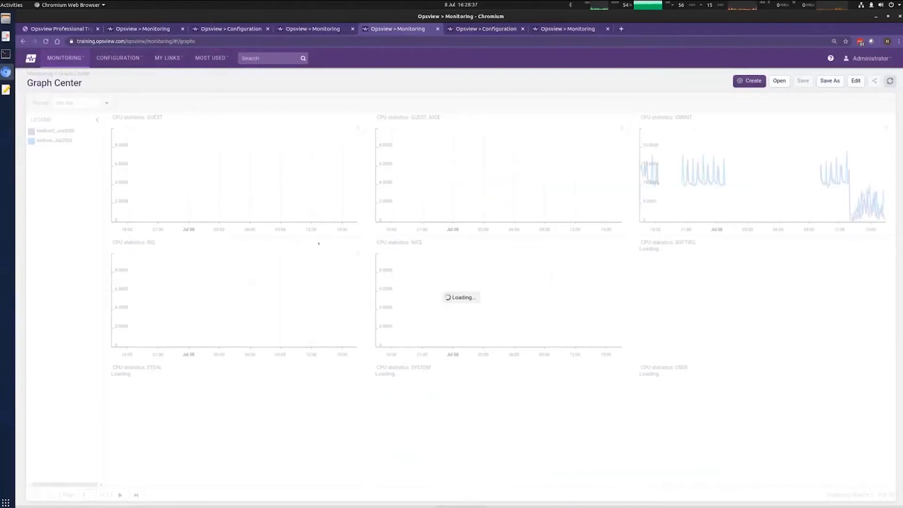
# Step: Go to the CPU UTILIZATION graph page and set its period to the last 3 hours
pyautogui.moveTo(621, 378)
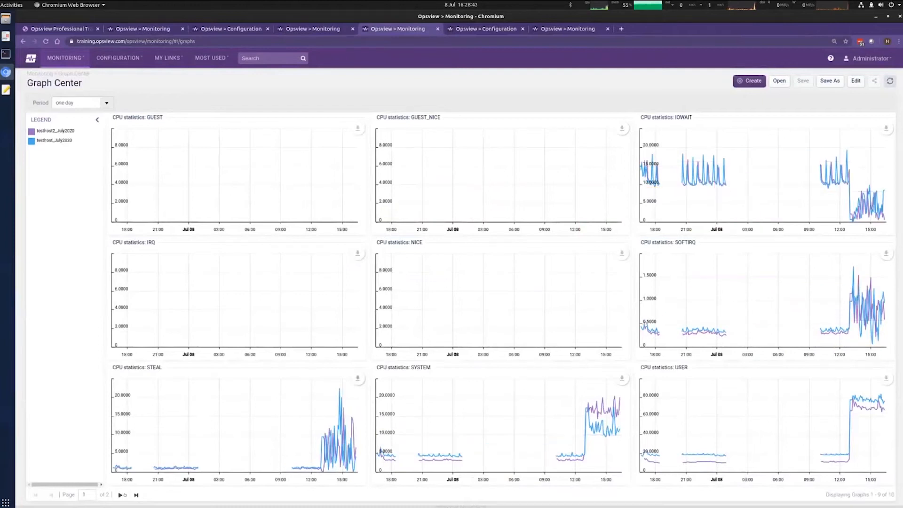
pyautogui.click(120, 495)
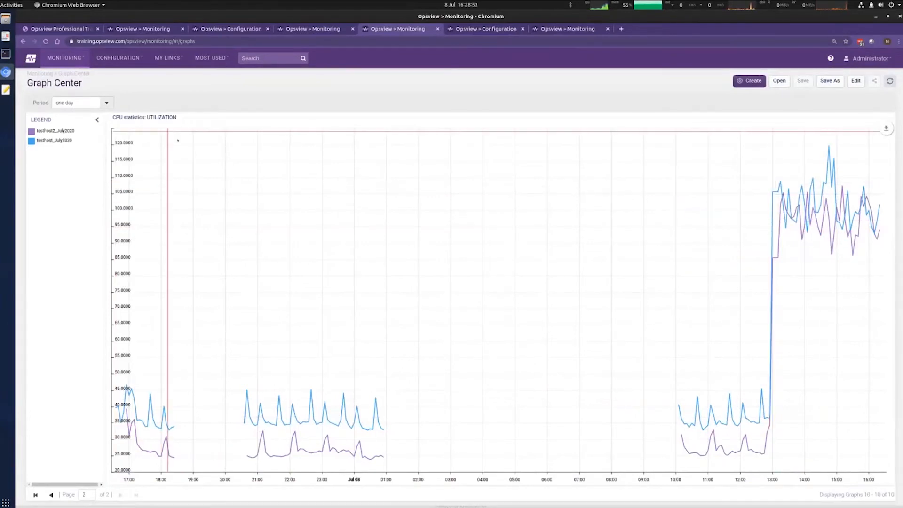
pyautogui.click(44, 141)
pyautogui.click(109, 102)
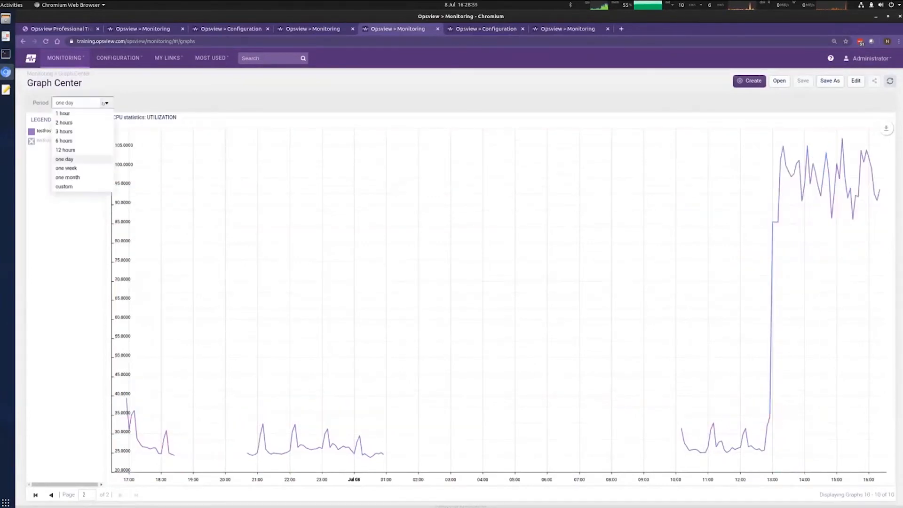
pyautogui.click(75, 128)
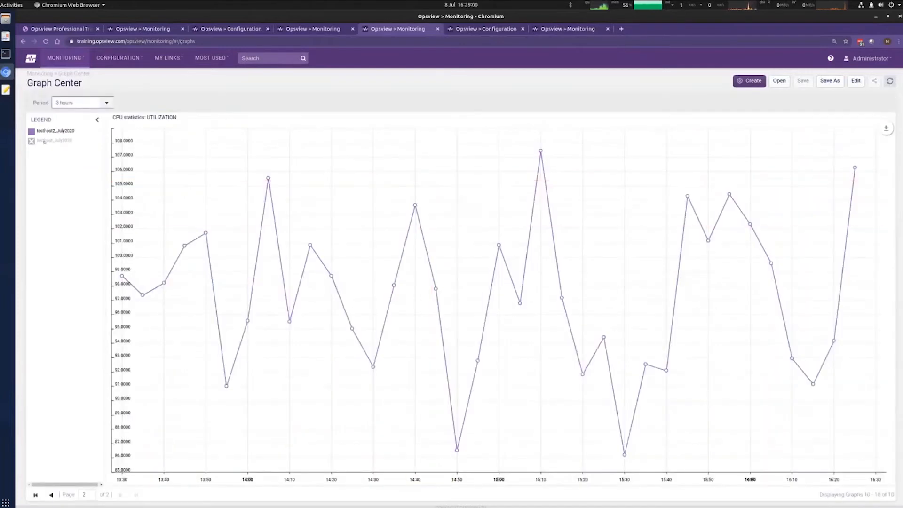
pyautogui.click(49, 145)
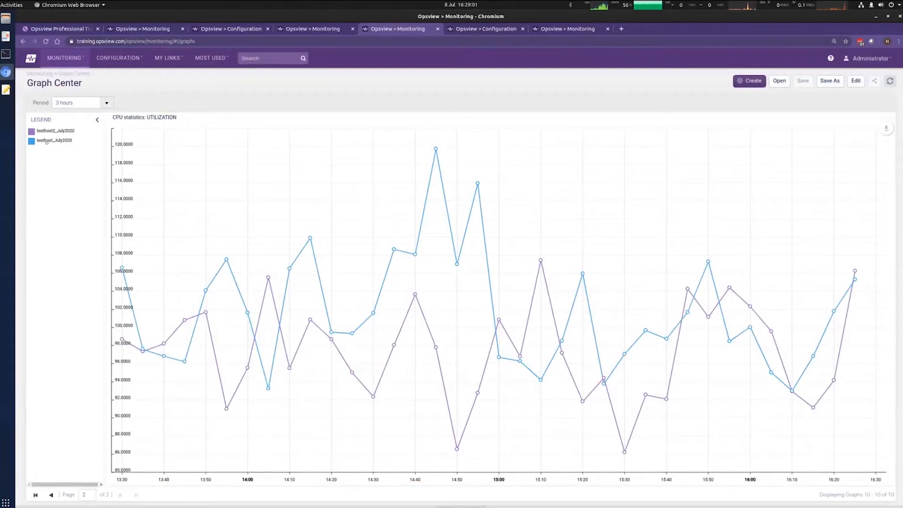
# Step: Copy the CPU utilization graph to a dashboard via Copy to Dashboard and view the new dashlet
pyautogui.moveTo(887, 129)
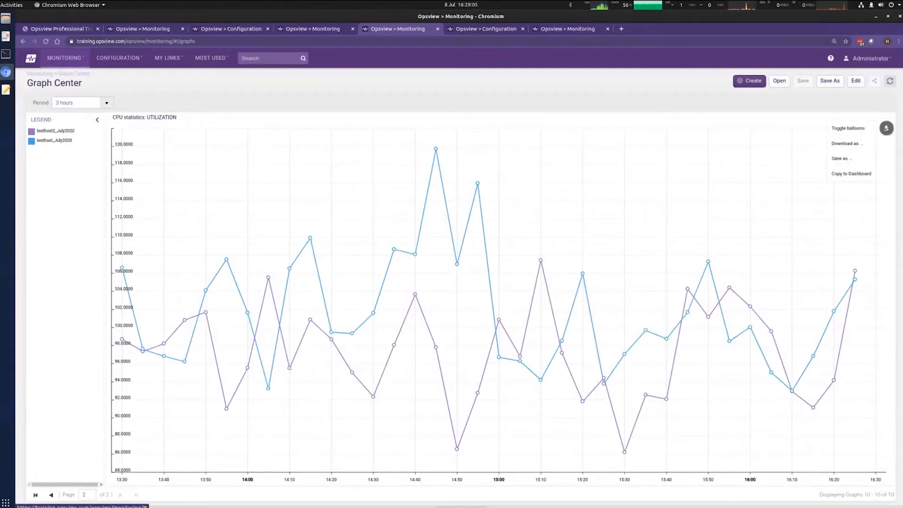
pyautogui.moveTo(878, 146)
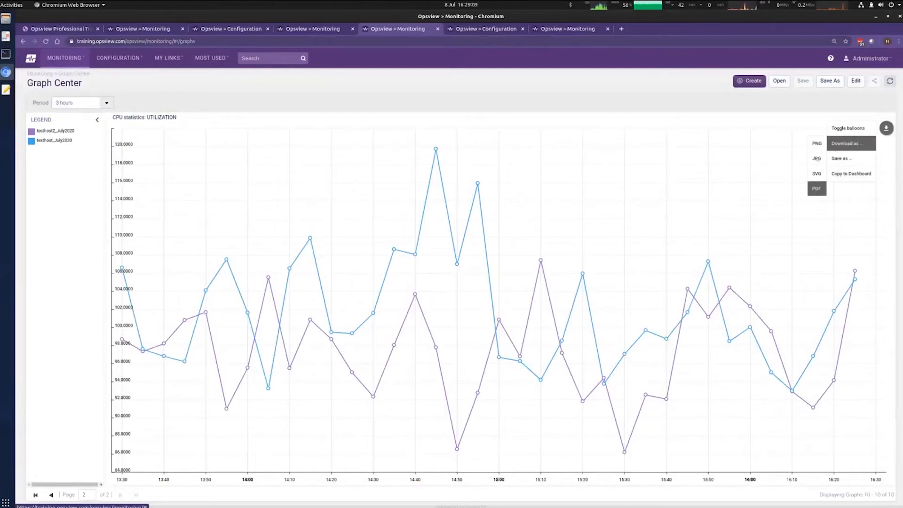
pyautogui.moveTo(853, 161)
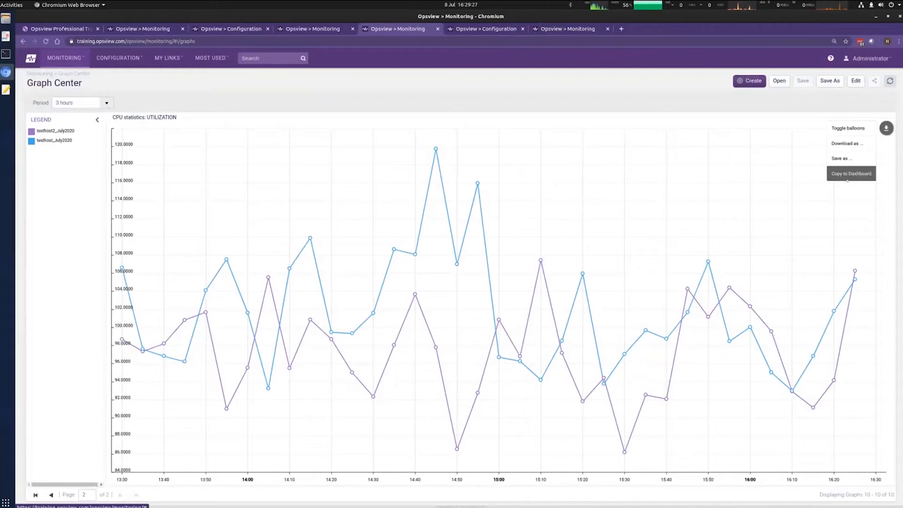
pyautogui.click(857, 175)
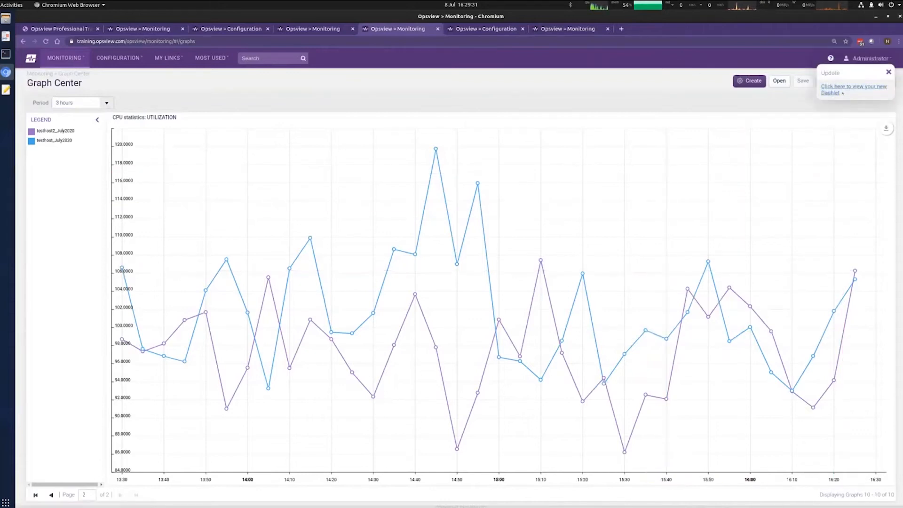
pyautogui.click(827, 90)
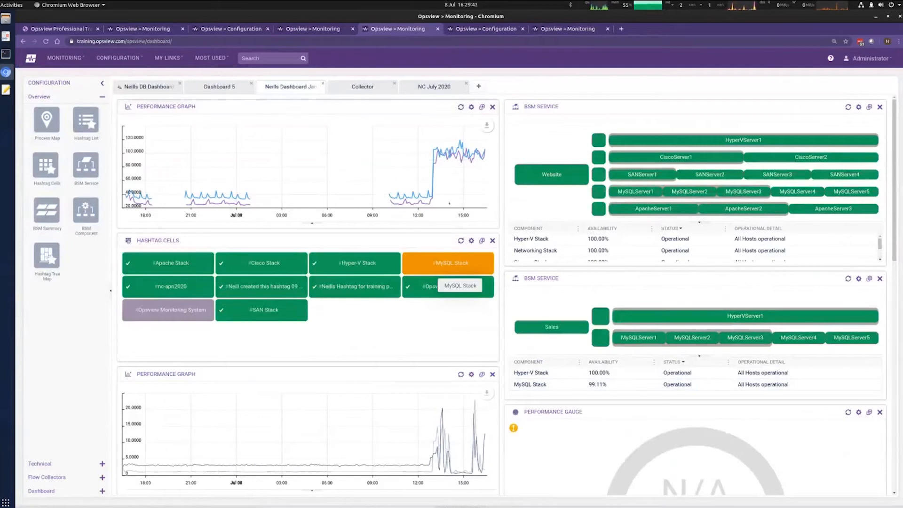
# Step: Drag the Performance Graph dashlet onto the NC July 2020 dashboard tab
pyautogui.moveTo(347, 107); pyautogui.dragTo(426, 86)
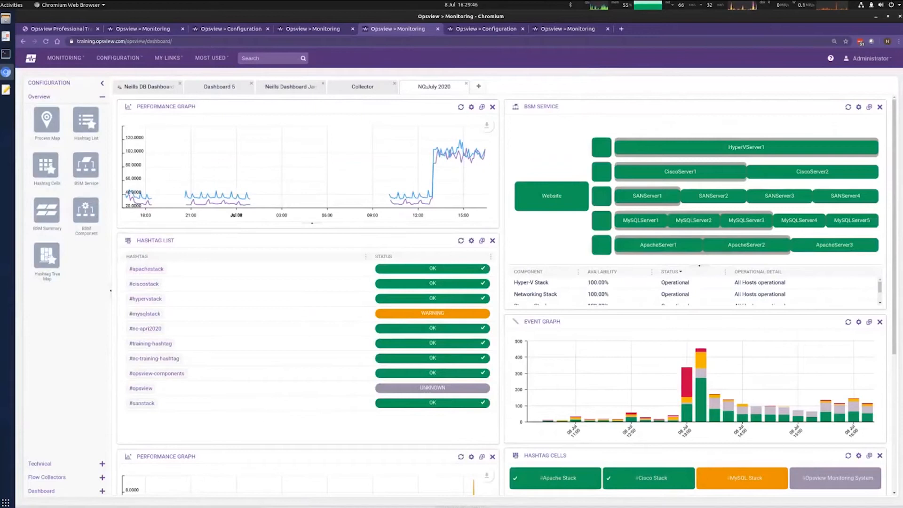
# Step: Replace the testhost_July2020 series with collector1 CPU statistics utilization in the graph settings
pyautogui.click(487, 125)
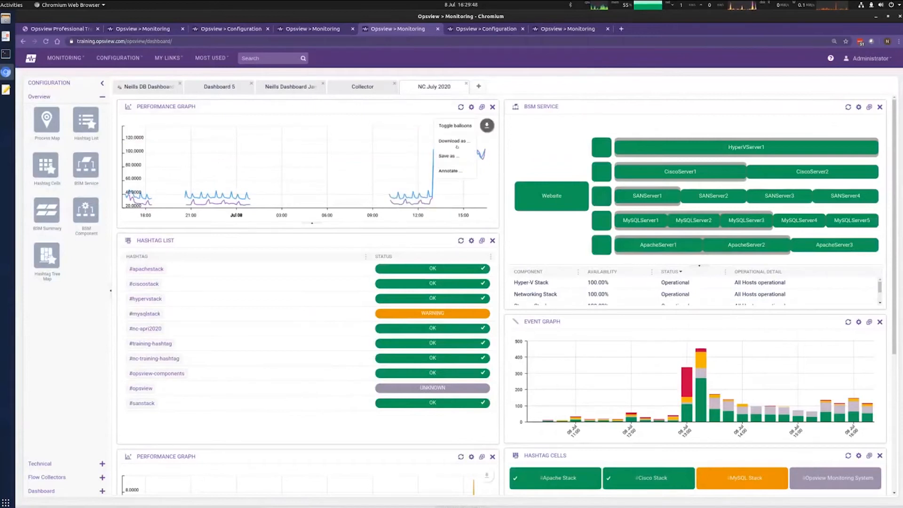
pyautogui.click(472, 107)
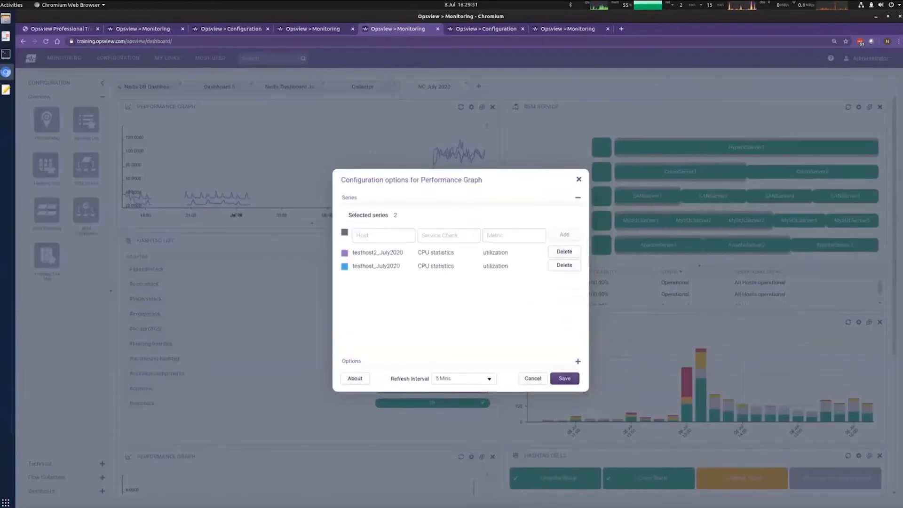
pyautogui.click(384, 235)
pyautogui.click(449, 235)
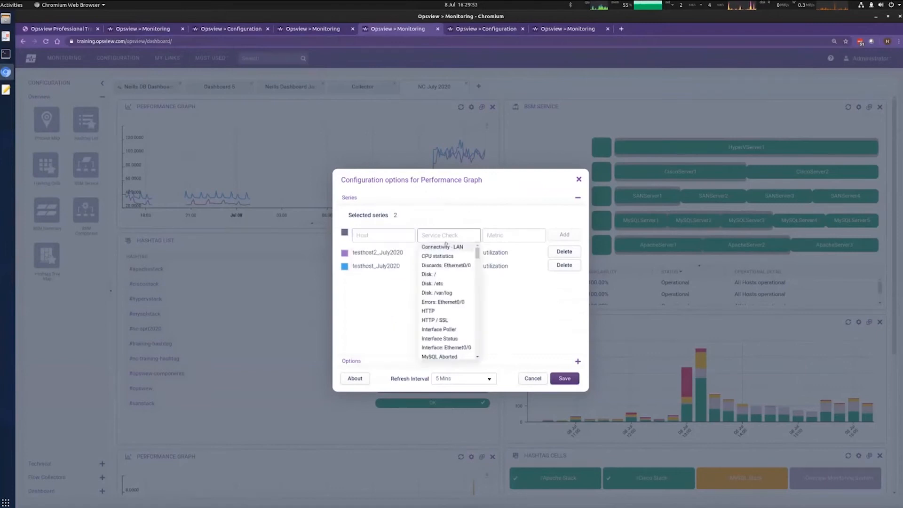
pyautogui.click(438, 256)
pyautogui.click(514, 236)
pyautogui.click(499, 328)
pyautogui.click(384, 235)
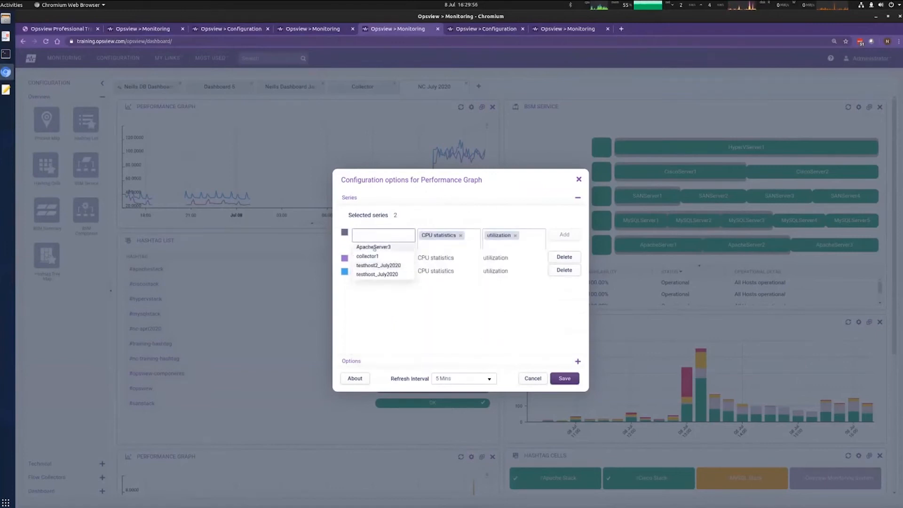
pyautogui.click(367, 256)
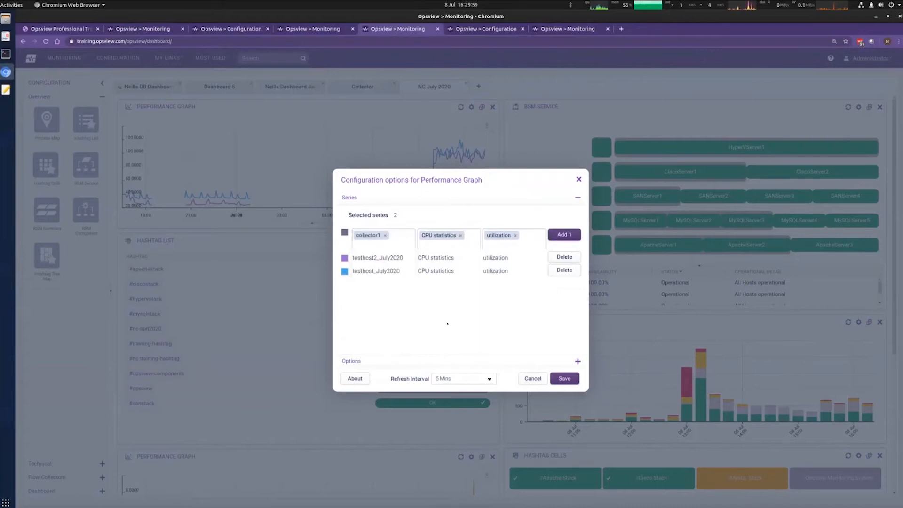
pyautogui.click(565, 269)
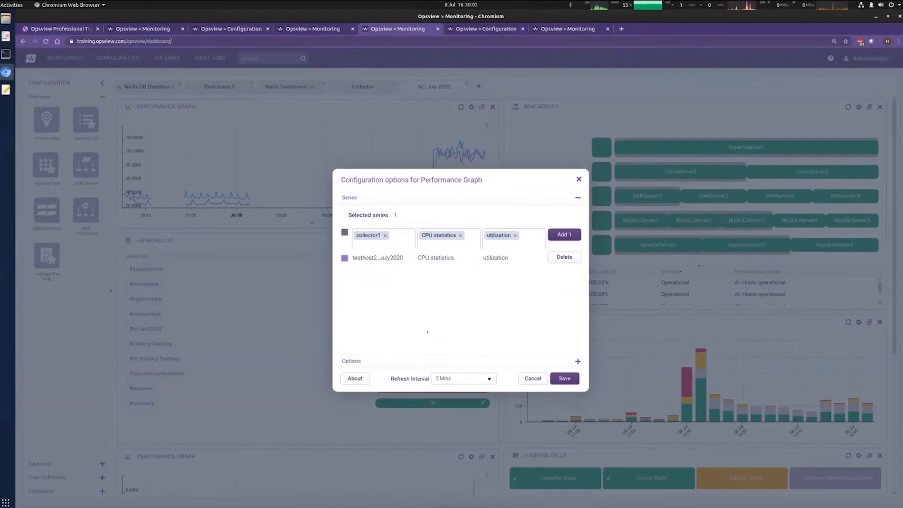
pyautogui.click(564, 234)
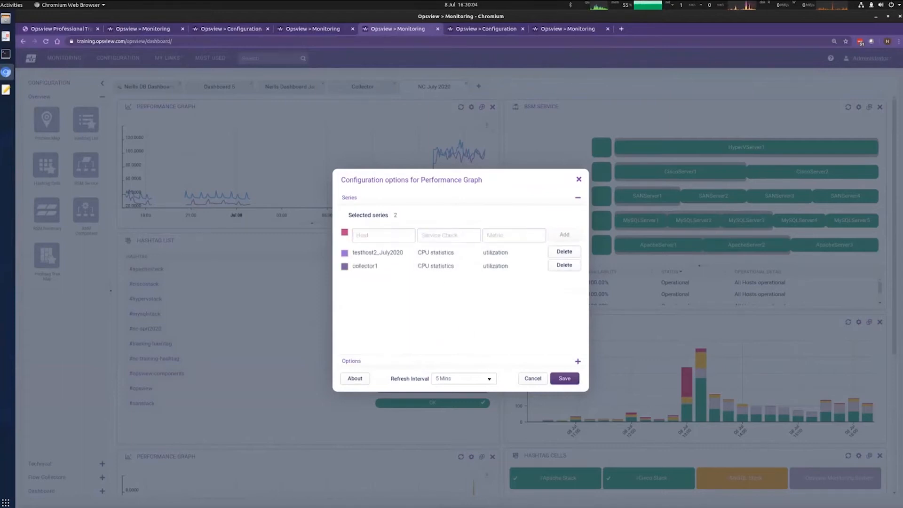
# Step: Add a collector1 Disk: / root series and save the graph
pyautogui.click(449, 235)
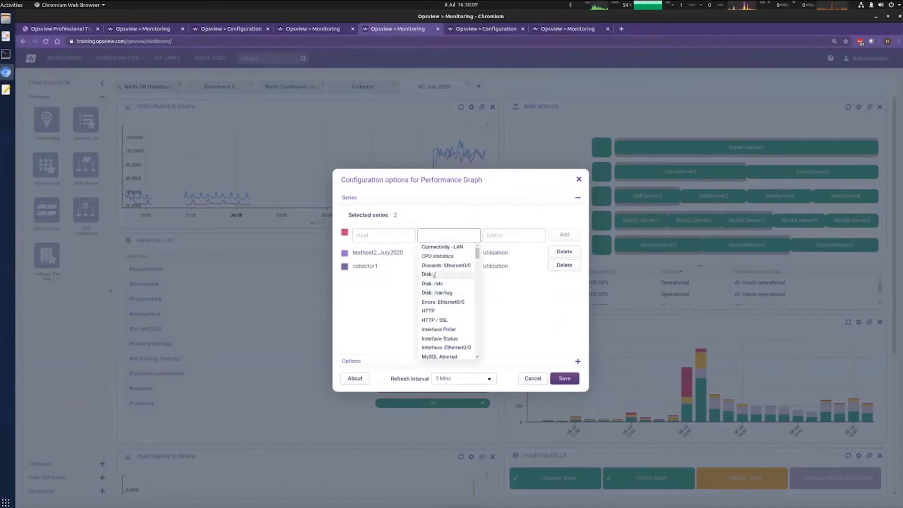
pyautogui.click(429, 274)
pyautogui.click(493, 247)
pyautogui.click(396, 236)
pyautogui.click(368, 256)
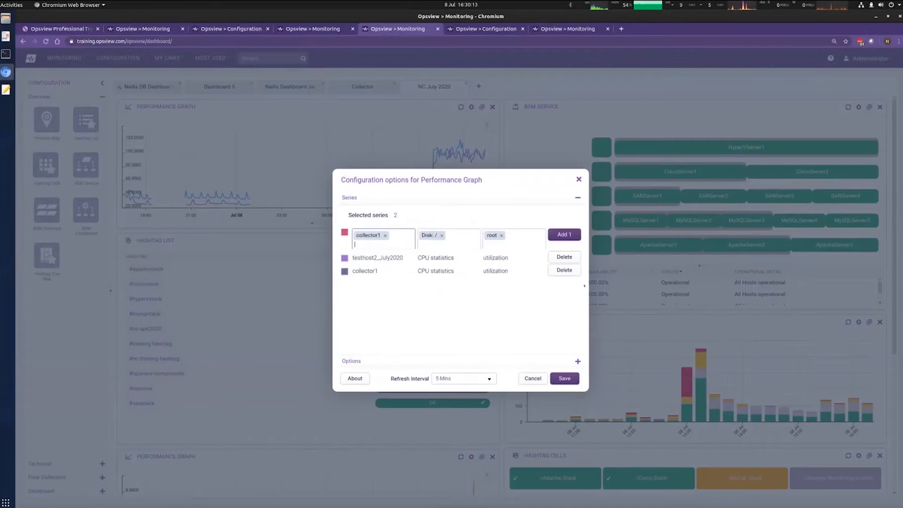
pyautogui.click(569, 234)
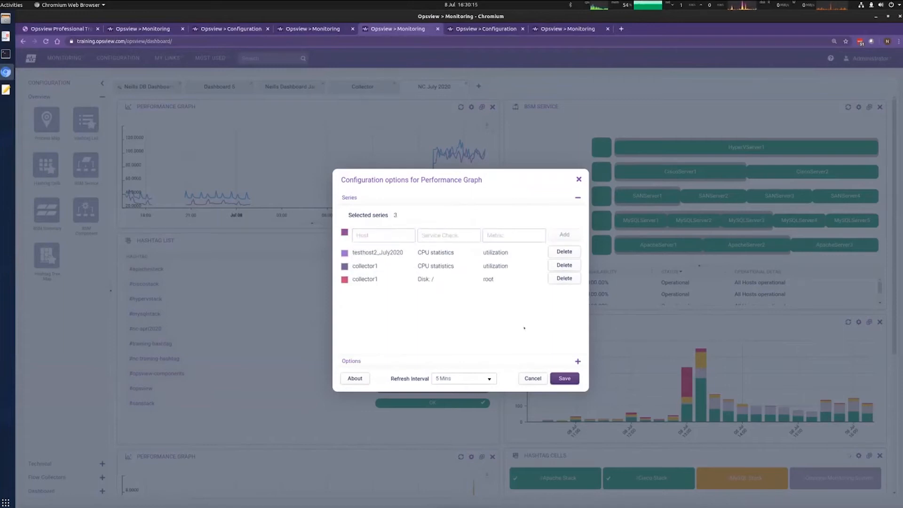
pyautogui.click(565, 379)
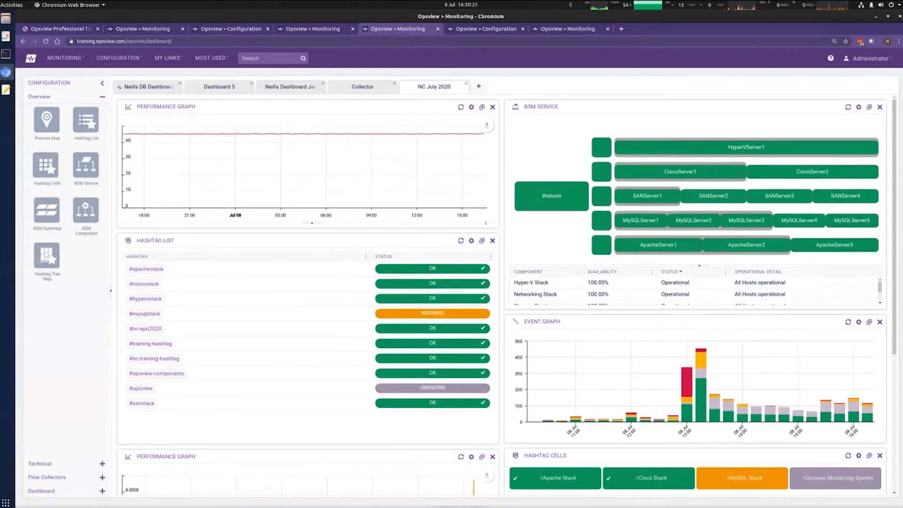
# Step: Make the top graph dashlet taller and remove its collector1 Disk: / root series, then save
pyautogui.moveTo(491, 277); pyautogui.dragTo(493, 355)
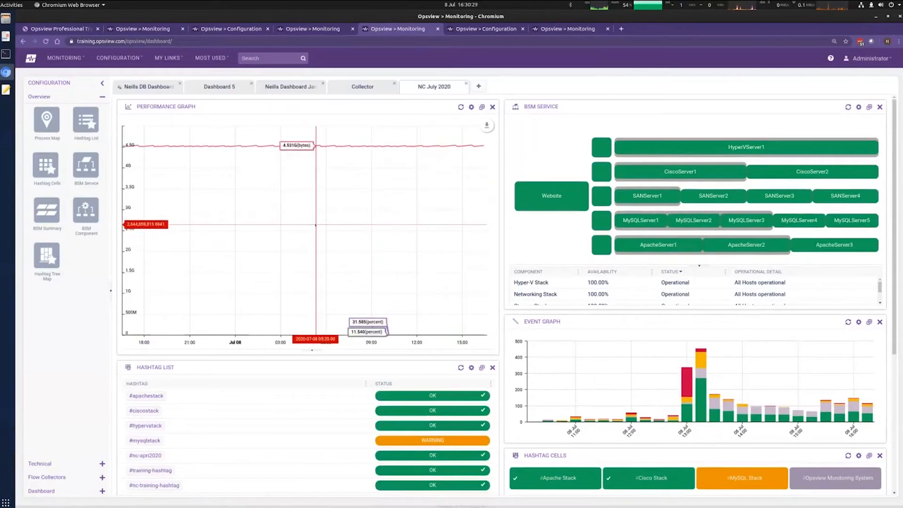
pyautogui.click(471, 106)
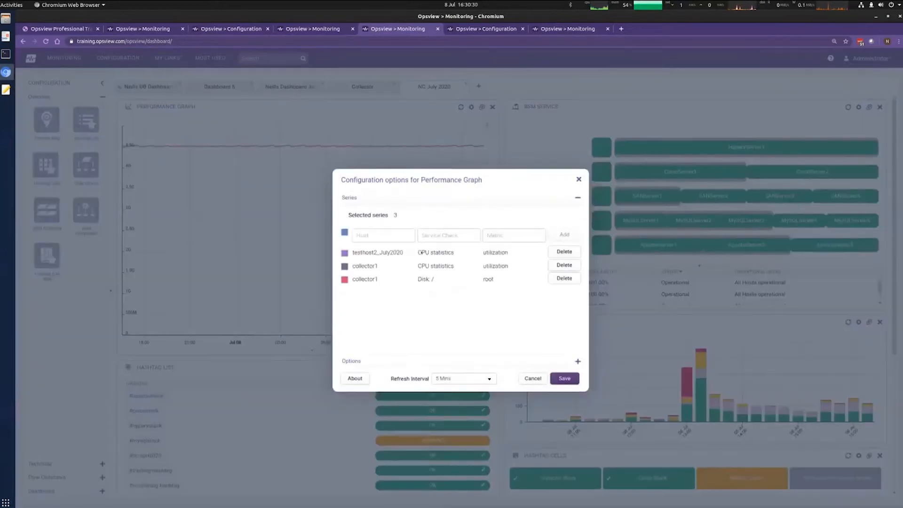
pyautogui.click(564, 278)
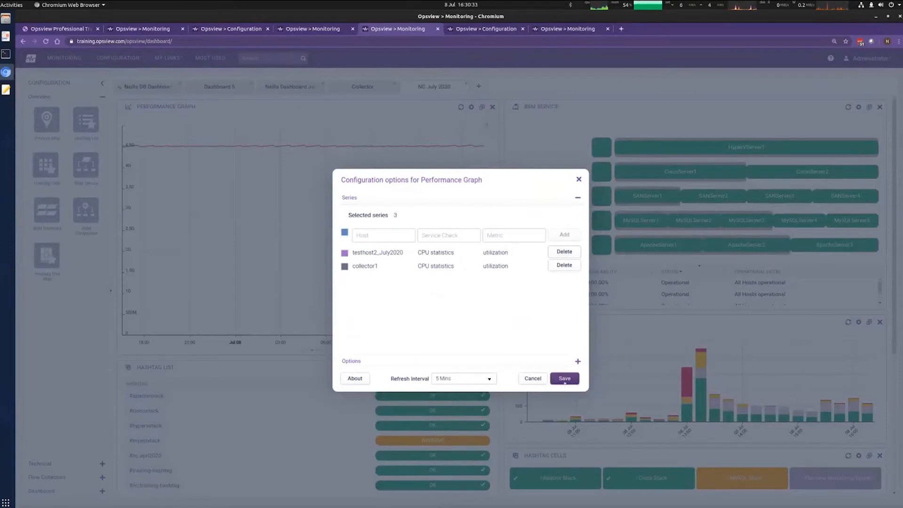
pyautogui.click(565, 379)
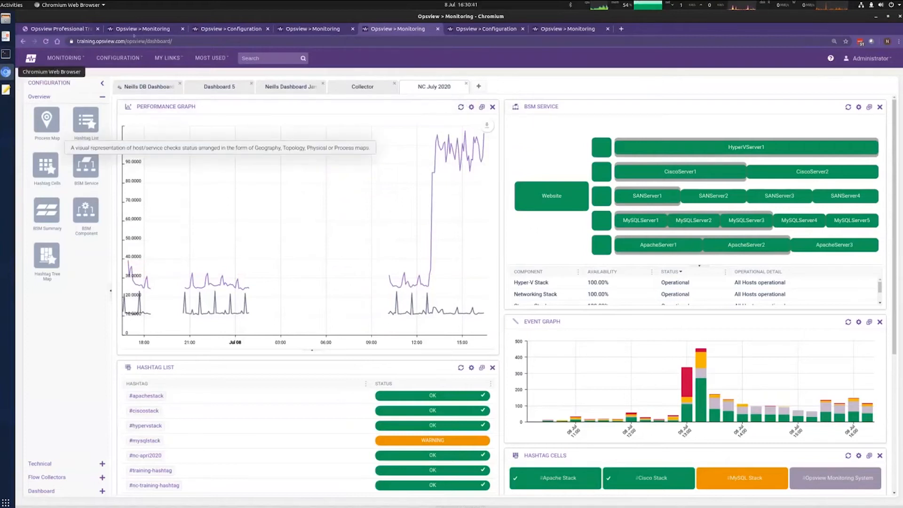
# Step: Open the saved MySQL graphs for July in Graph Center
pyautogui.click(224, 29)
pyautogui.click(151, 30)
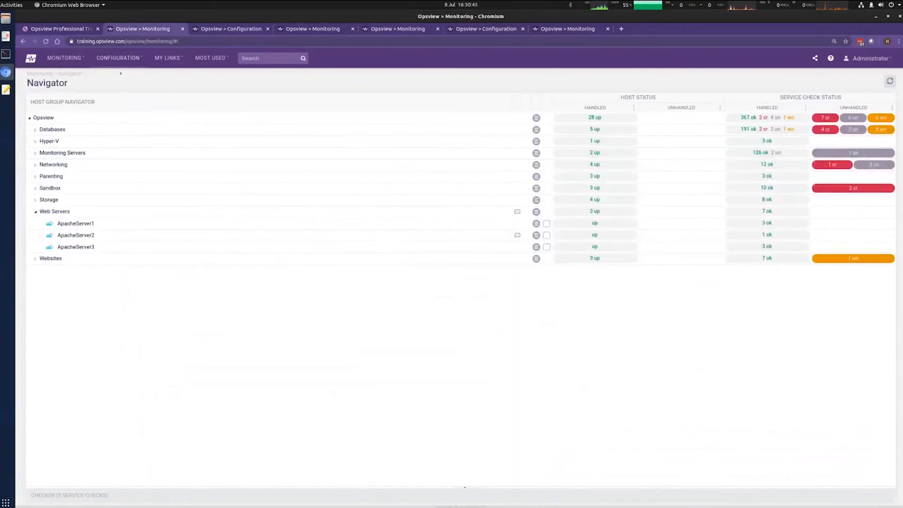
pyautogui.click(65, 57)
pyautogui.click(307, 91)
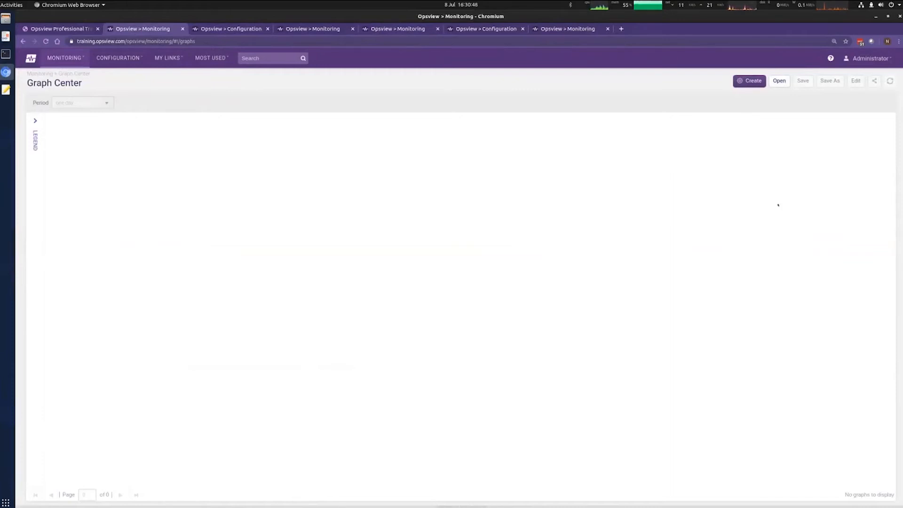
pyautogui.click(779, 82)
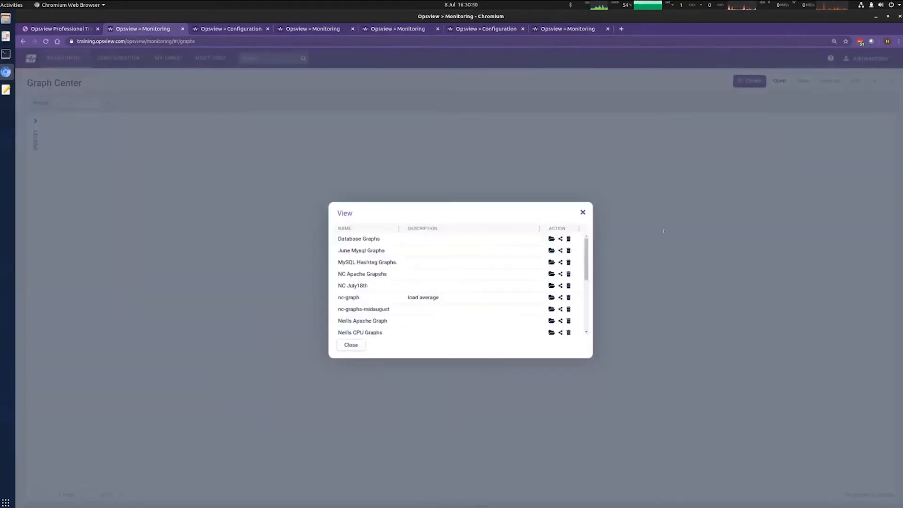
pyautogui.scroll(-5, 479, 299)
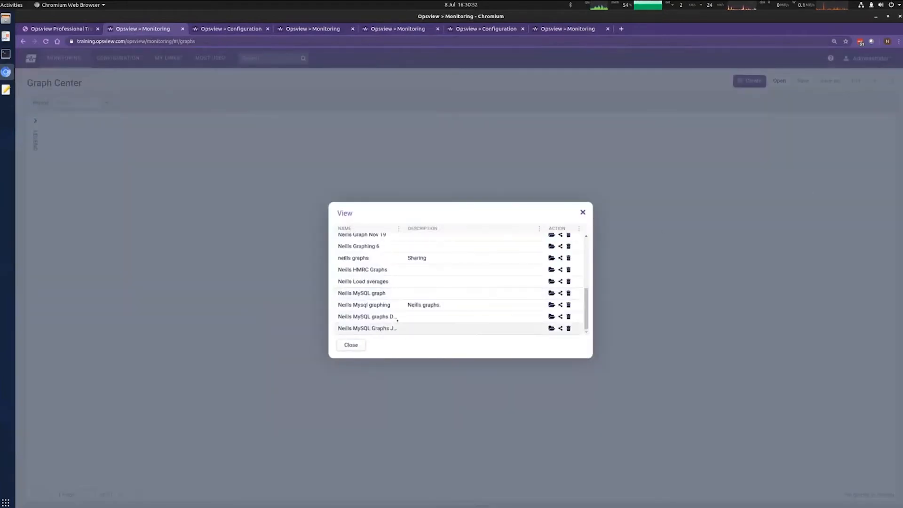
pyautogui.doubleClick(377, 329)
pyautogui.click(407, 329)
pyautogui.click(551, 329)
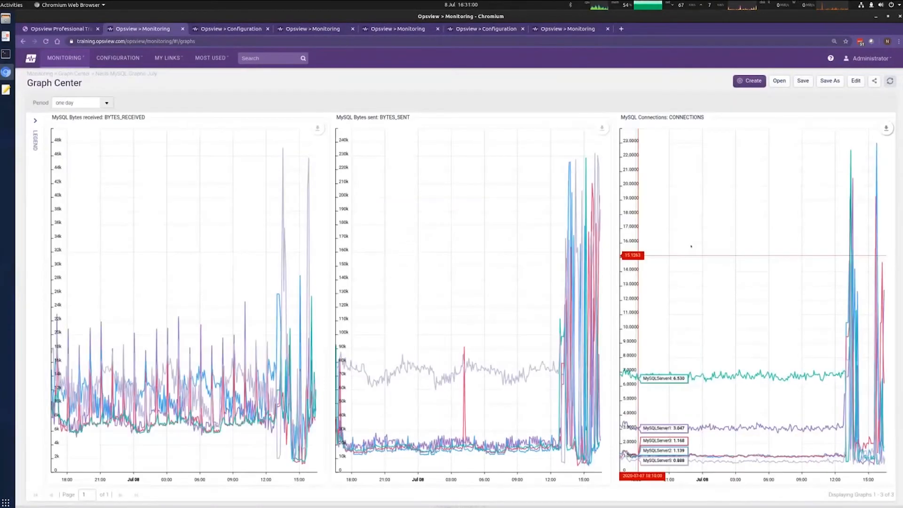
# Step: Preview the share link for the saved MySQL graphs and close the dialogs
pyautogui.click(780, 81)
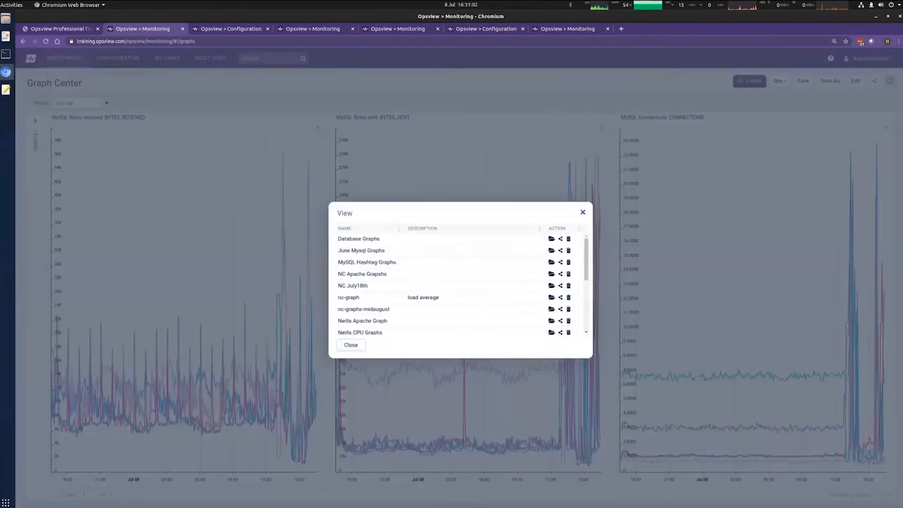
pyautogui.scroll(-5, 585, 247)
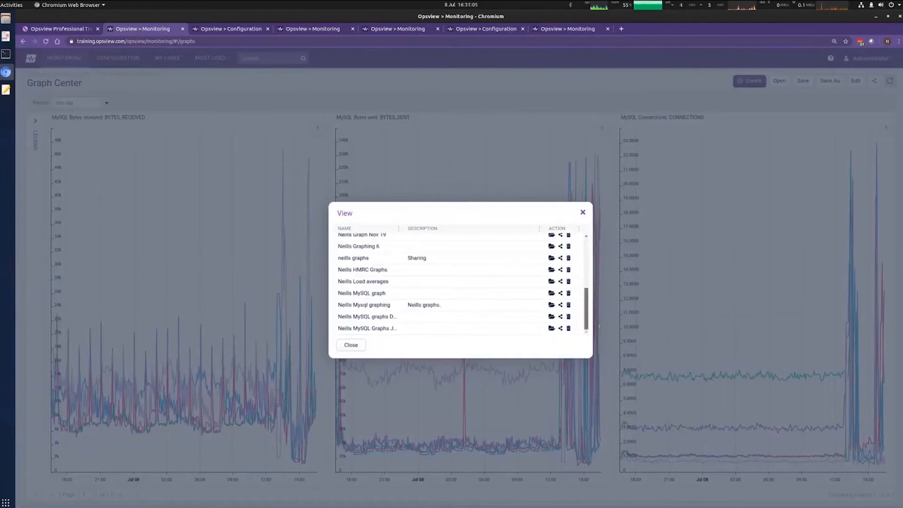
pyautogui.click(551, 329)
pyautogui.click(559, 329)
pyautogui.click(560, 329)
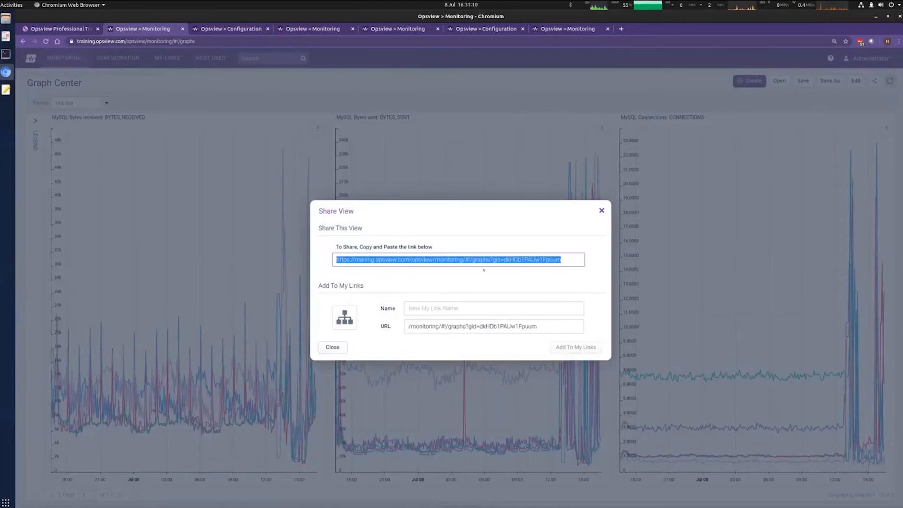
pyautogui.click(602, 210)
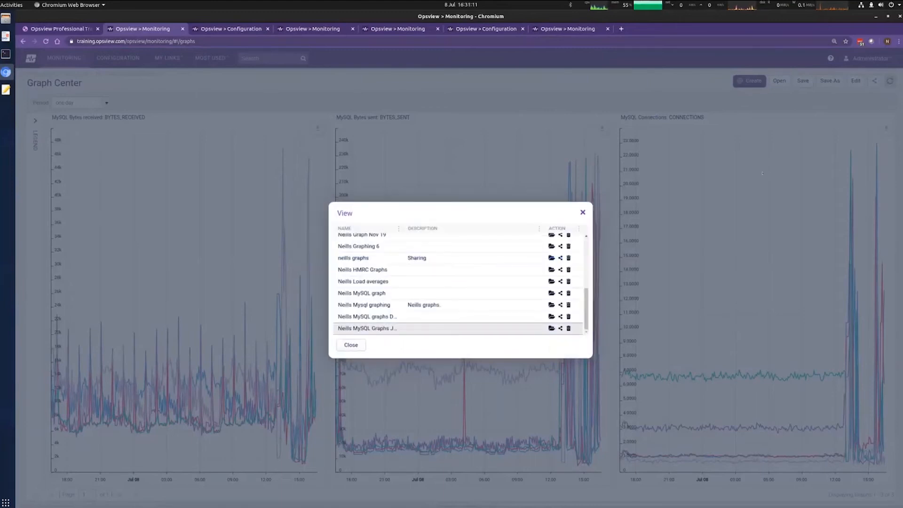
pyautogui.click(583, 213)
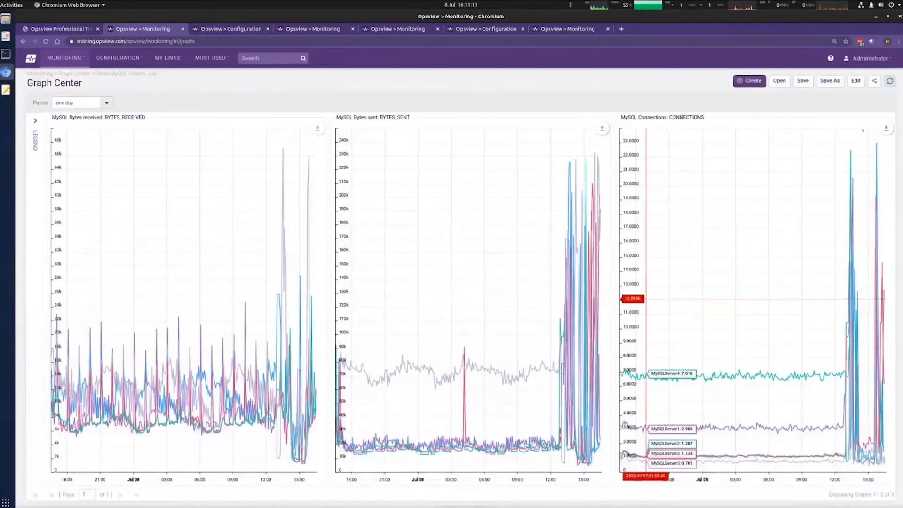
# Step: Copy the MySQL Connections chart to a dashboard and view the new dashlet
pyautogui.moveTo(886, 128)
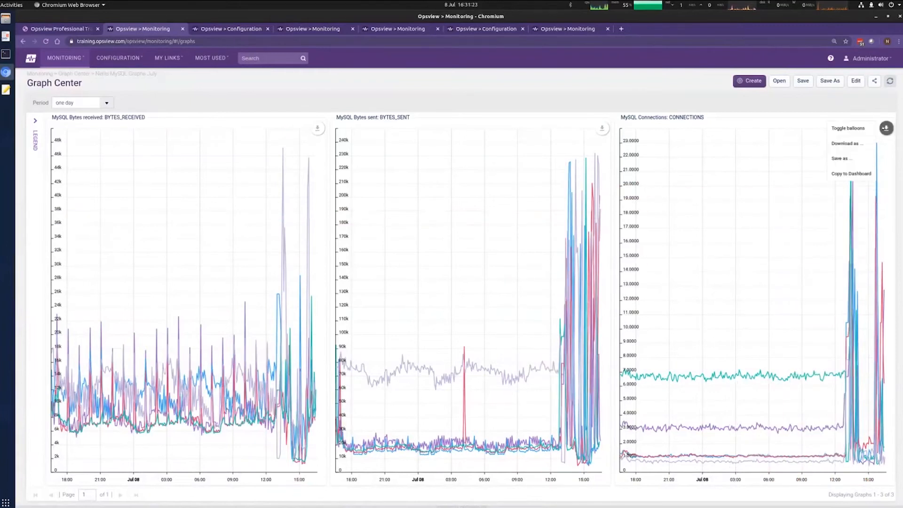
pyautogui.click(851, 174)
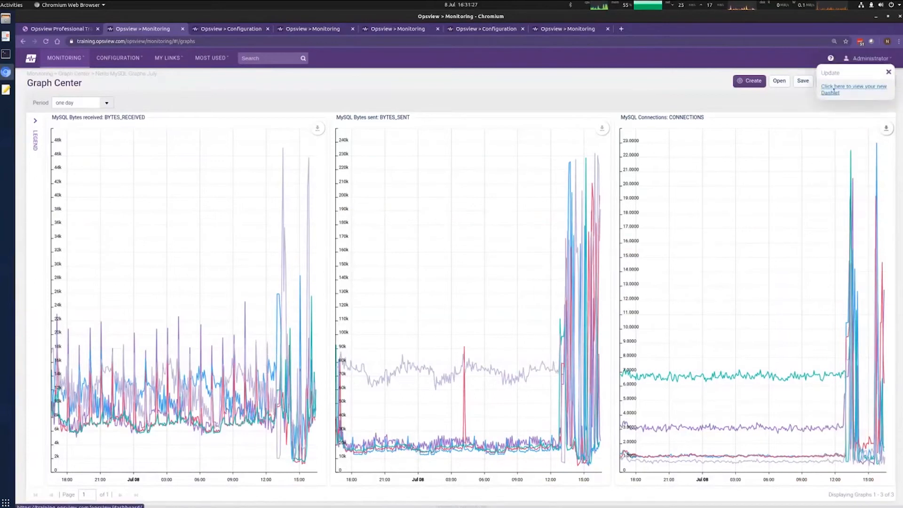
pyautogui.click(830, 89)
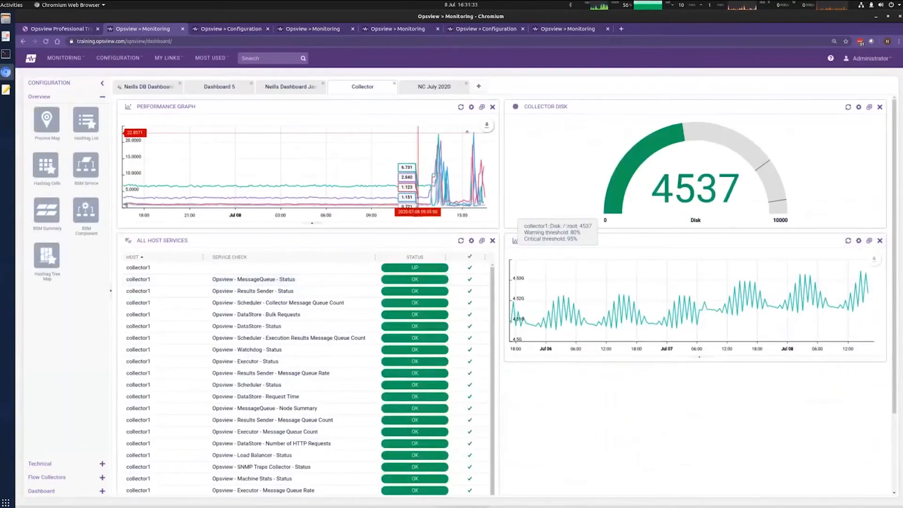
# Step: Move the MySQL Connections dashlet onto NC July 2020, make it taller, and return to the slides
pyautogui.moveTo(288, 106); pyautogui.dragTo(428, 86)
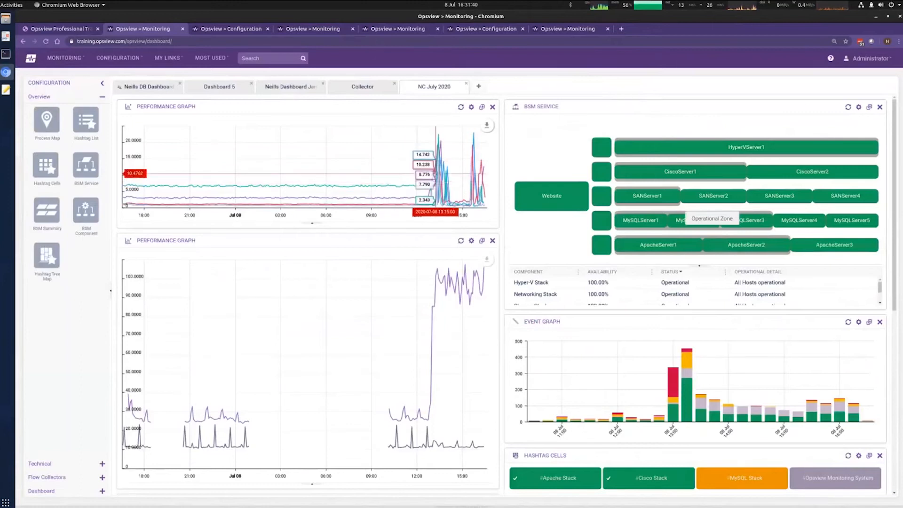
pyautogui.moveTo(311, 227); pyautogui.dragTo(301, 288)
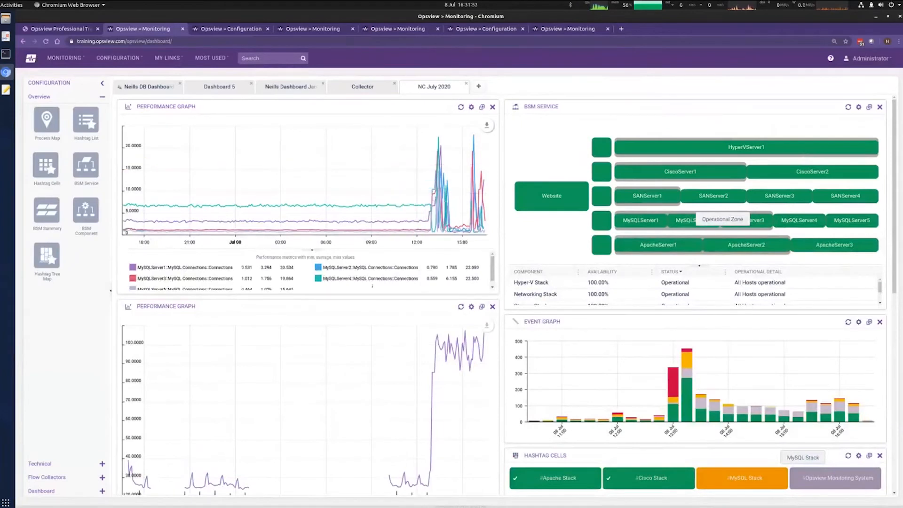
pyautogui.scroll(-1, 367, 281)
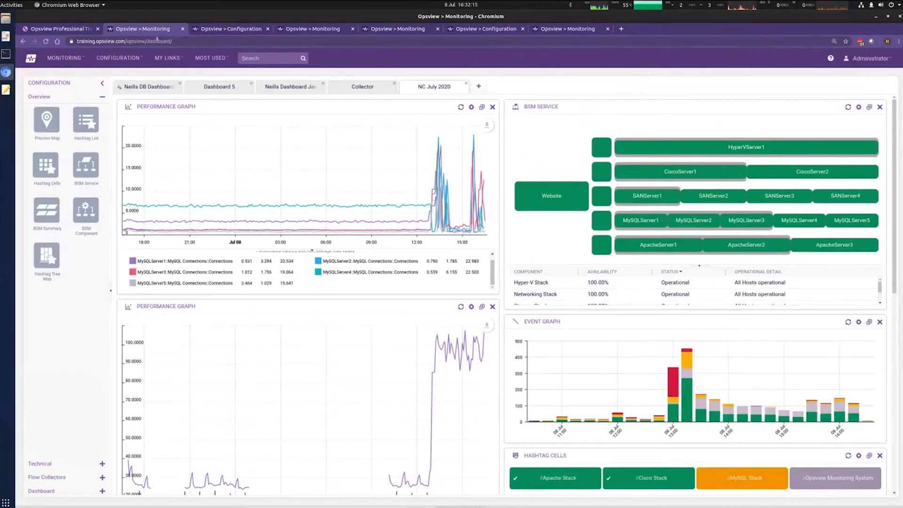
pyautogui.click(6, 36)
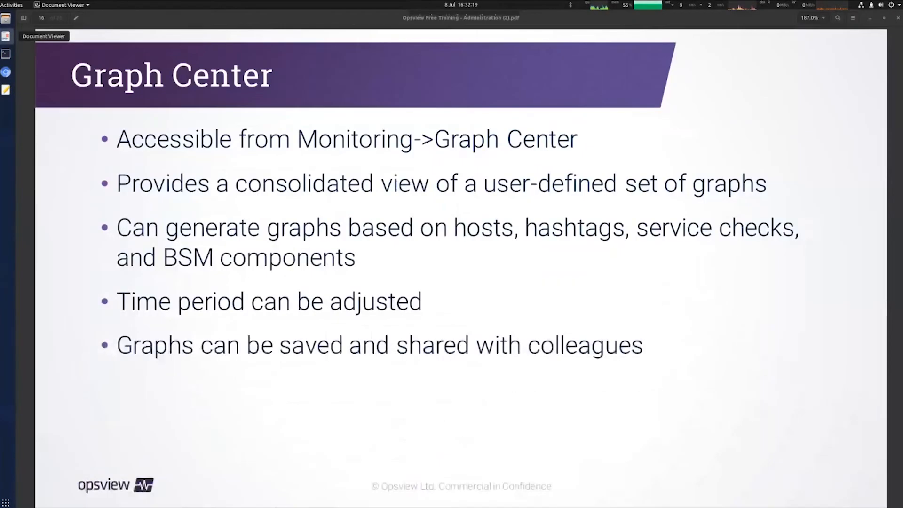
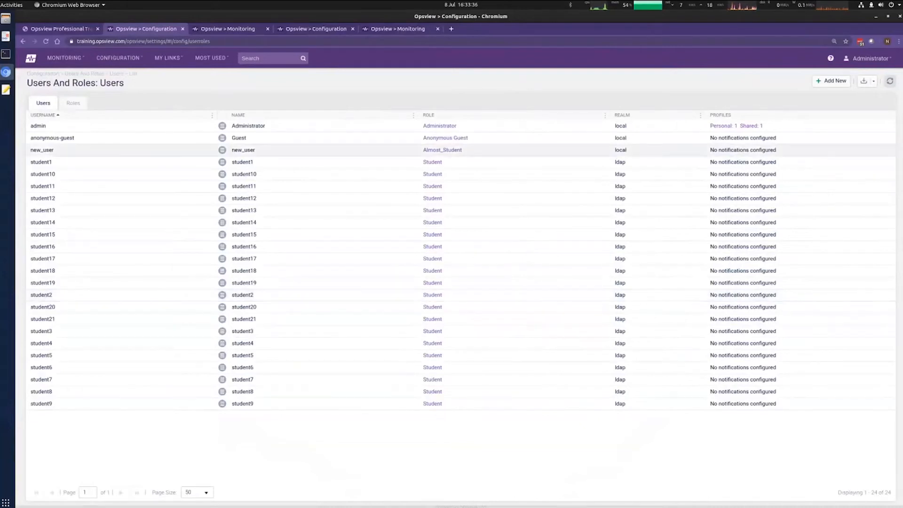
# Step: Switch from the Opsview Users list to the Users and Roles training slide in Document Viewer
pyautogui.hotkey('alt', 'Tab')
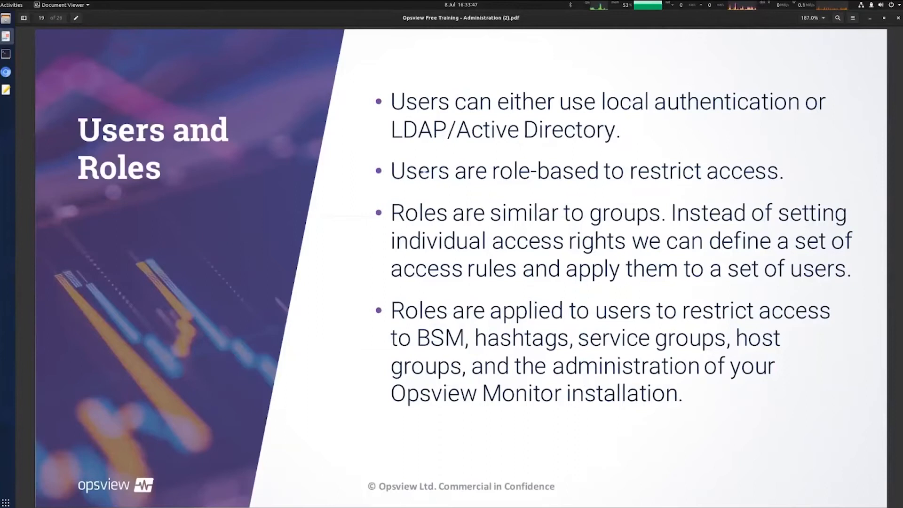
# Step: Mark 'Users' and 'restrict' on the Users and Roles slide, page to Example 4, and return to Opsview
pyautogui.doubleClick(431, 180)
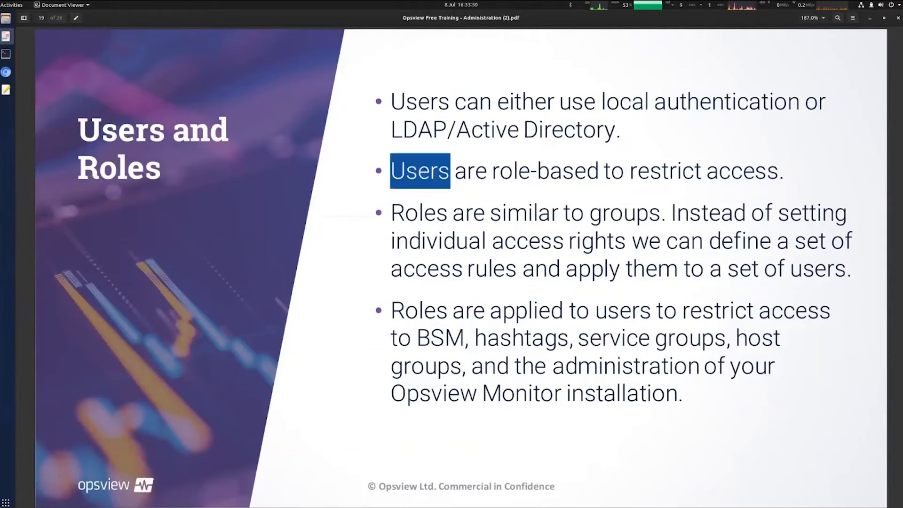
pyautogui.moveTo(638, 173); pyautogui.dragTo(649, 173)
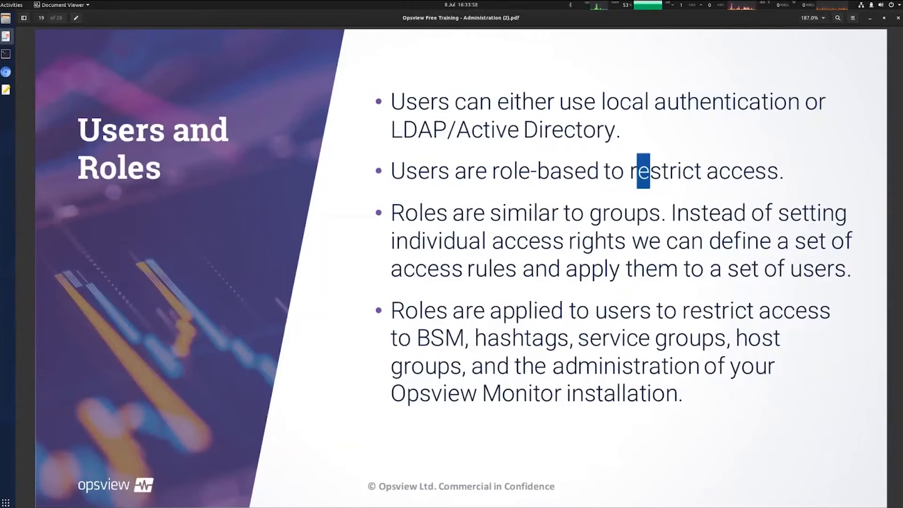
pyautogui.press('pagedown')
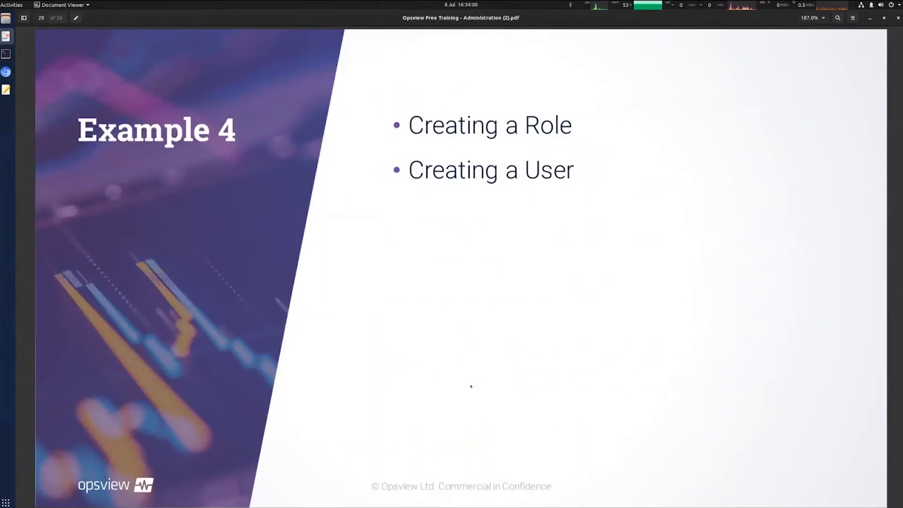
pyautogui.press('pagedown')
pyautogui.press('pagedown')
pyautogui.press('pageup')
pyautogui.press('pageup')
pyautogui.press('pageup')
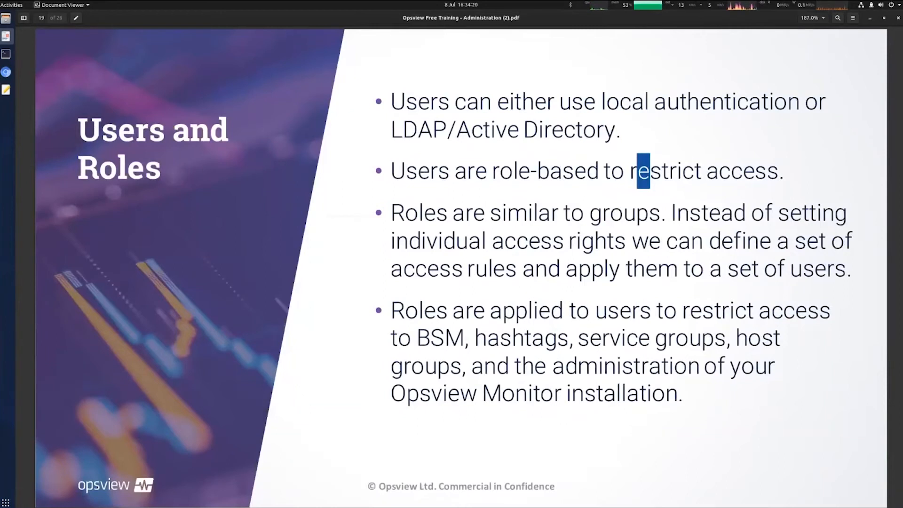
pyautogui.press('pagedown')
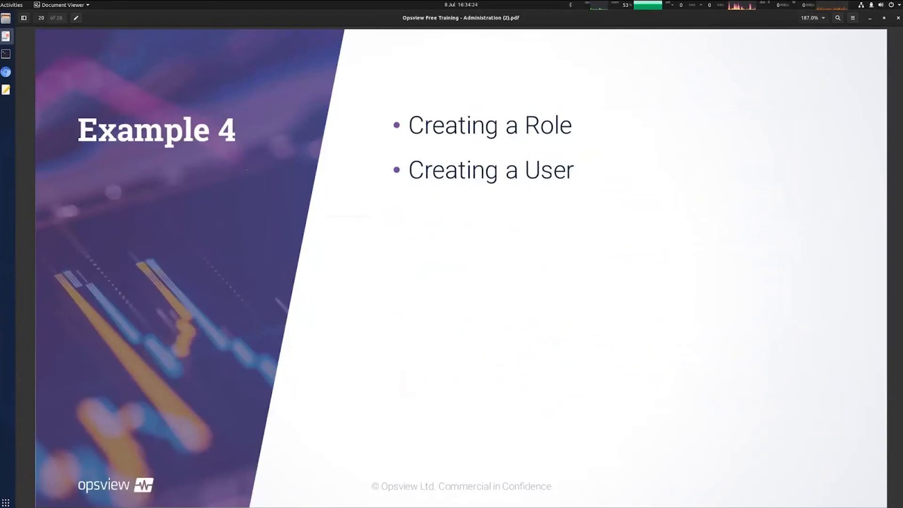
pyautogui.click(5, 72)
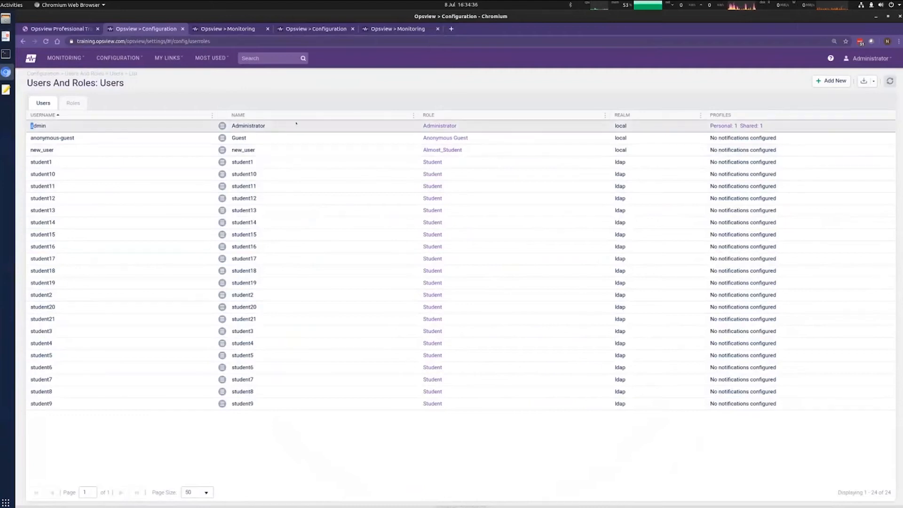
pyautogui.doubleClick(240, 126)
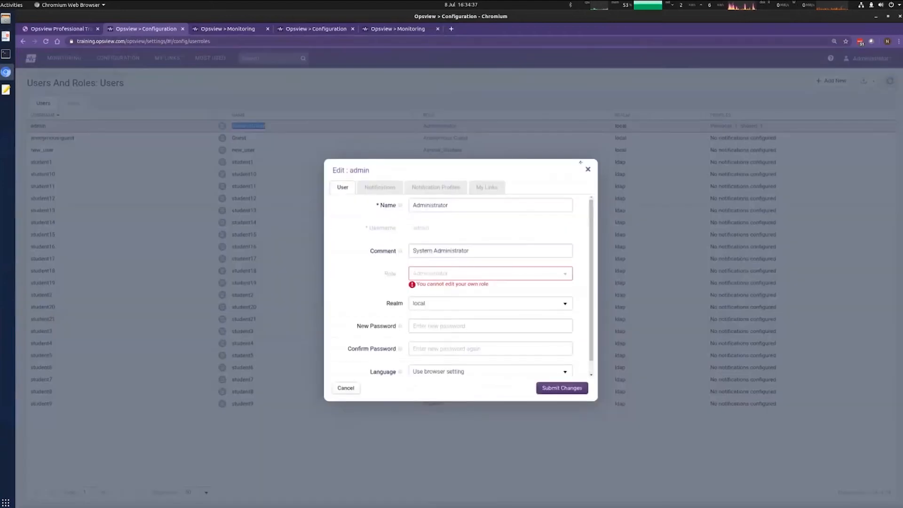
pyautogui.click(589, 169)
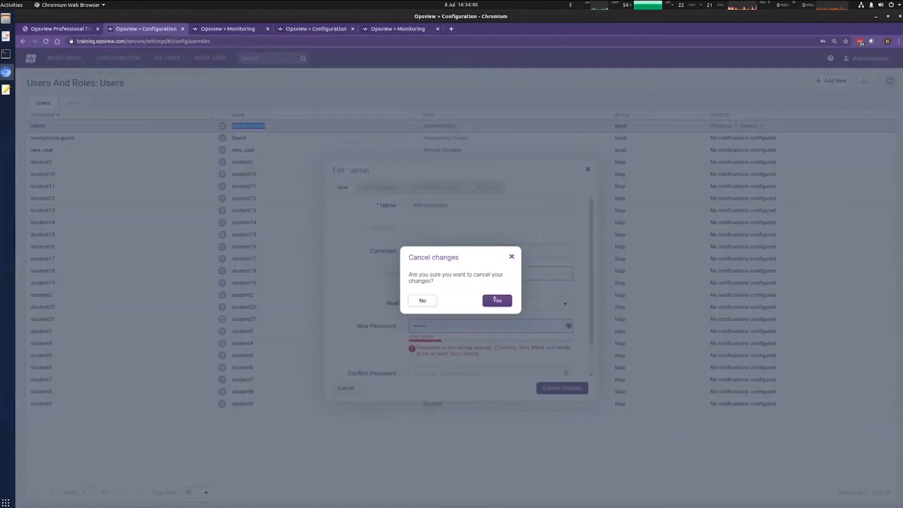
pyautogui.click(495, 299)
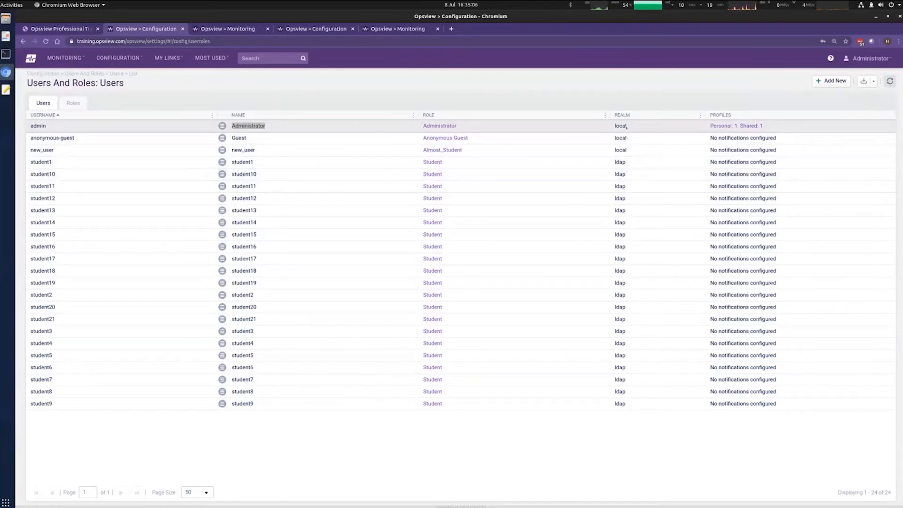
# Step: Select the new_user username, then open and close its user details
pyautogui.moveTo(31, 149); pyautogui.dragTo(75, 147)
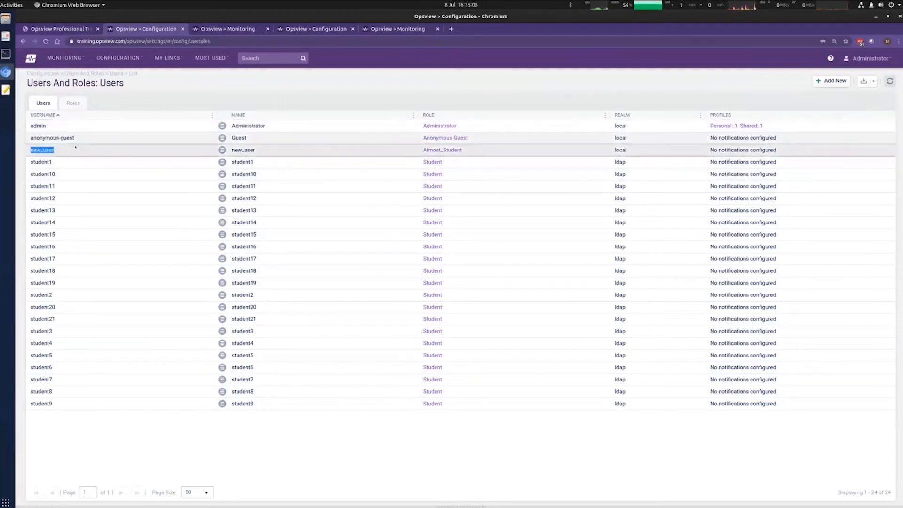
pyautogui.doubleClick(244, 149)
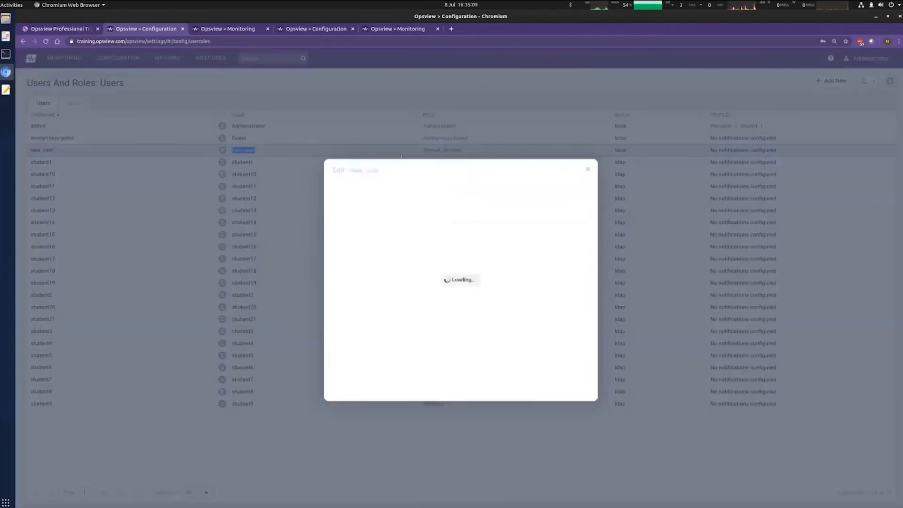
pyautogui.click(589, 169)
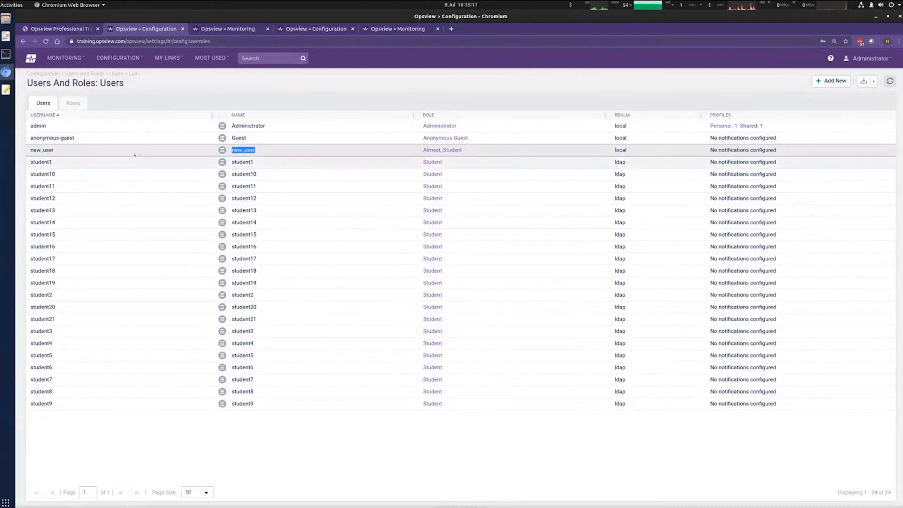
# Step: Check new_user's edit form and password field without saving, then open student1 for editing
pyautogui.click(222, 150)
pyautogui.click(229, 153)
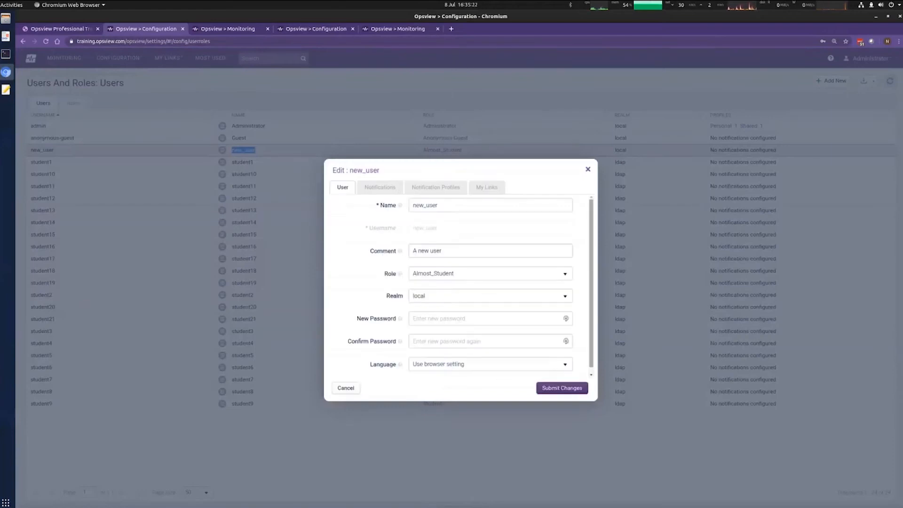
pyautogui.click(414, 318)
pyautogui.click(489, 387)
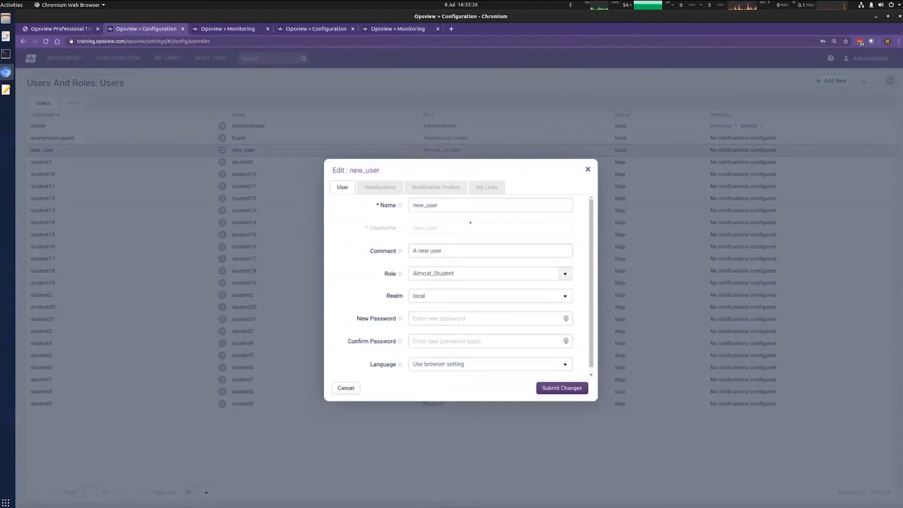
pyautogui.moveTo(592, 293); pyautogui.dragTo(592, 290)
pyautogui.click(588, 168)
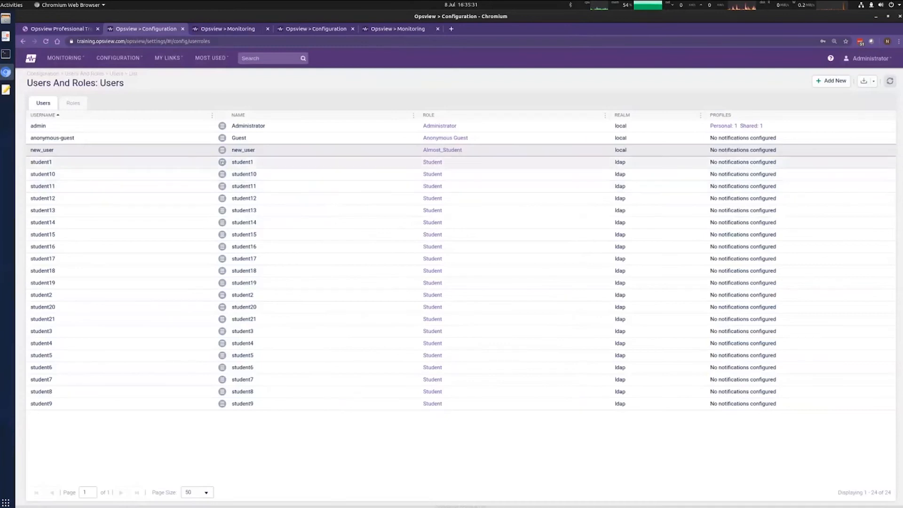
pyautogui.click(222, 162)
pyautogui.click(244, 169)
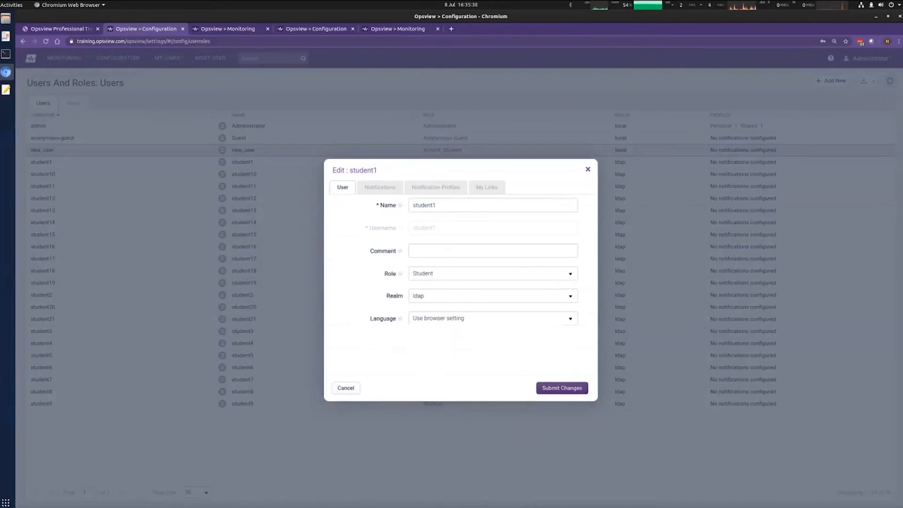
# Step: Try local then ldap as student1's realm, cancel without changes, and show the Roles list
pyautogui.click(570, 296)
pyautogui.click(504, 307)
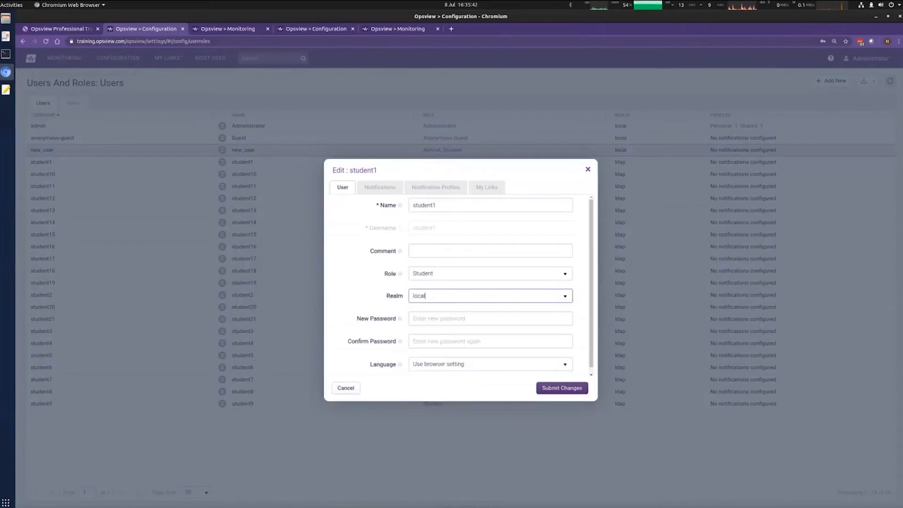
pyautogui.click(566, 296)
pyautogui.click(564, 317)
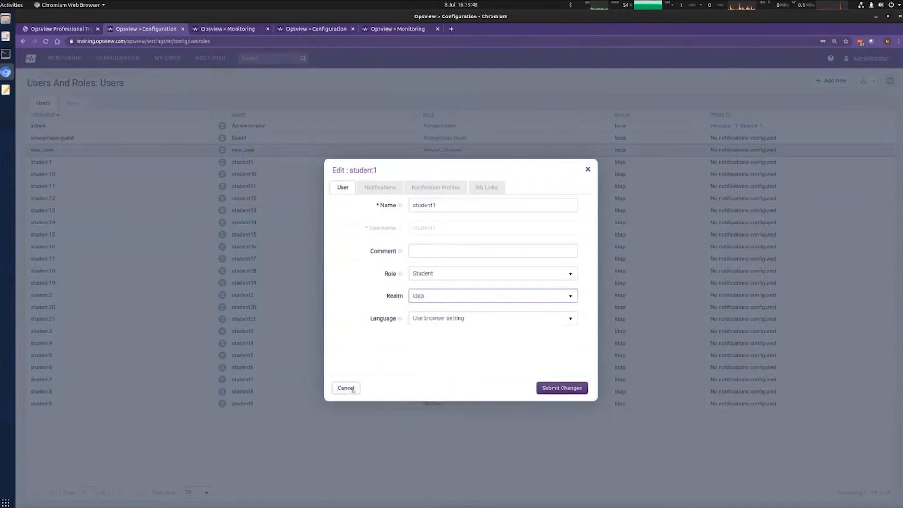
pyautogui.click(347, 388)
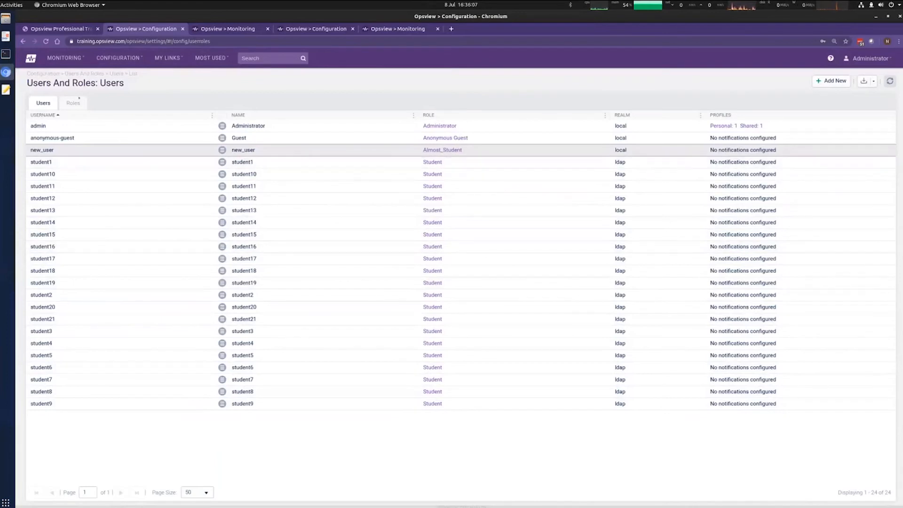
pyautogui.click(73, 103)
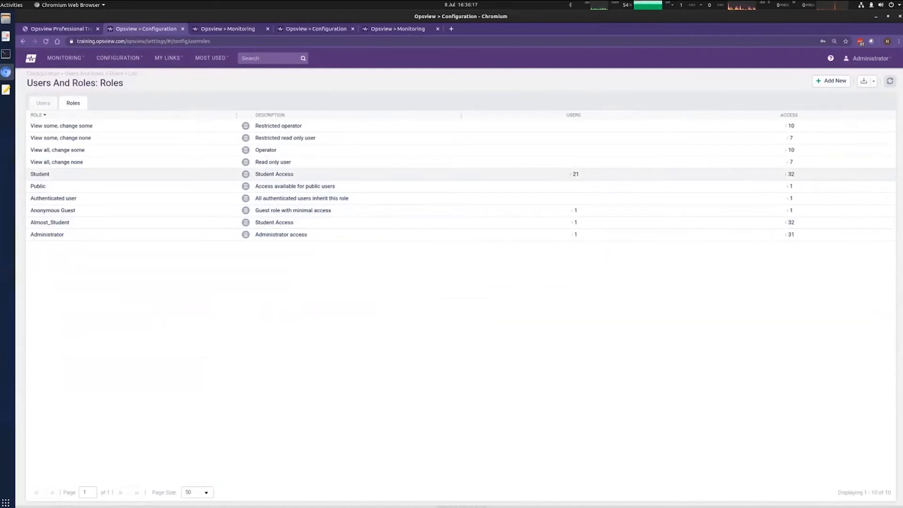
# Step: In the Student role's BSM permissions, replace Edit All with Edit on Marketing, Sales, Website and Engineering
pyautogui.click(245, 174)
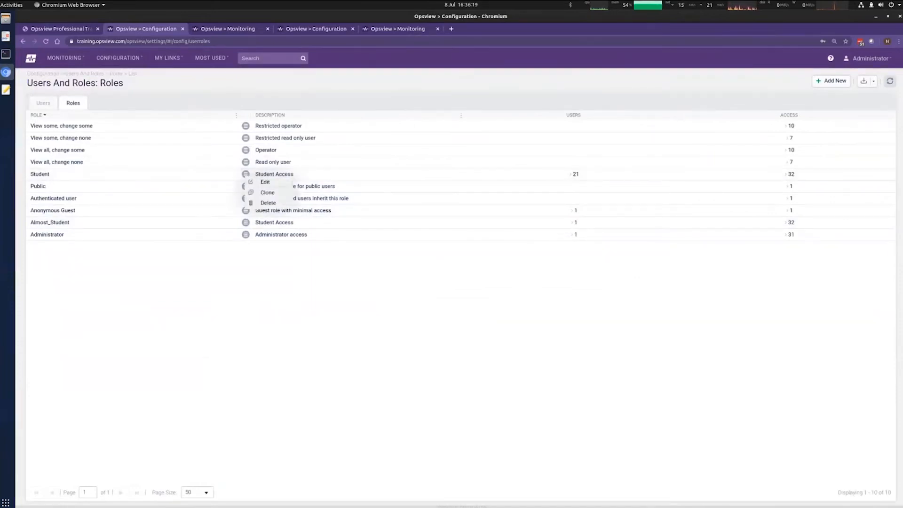
pyautogui.click(284, 185)
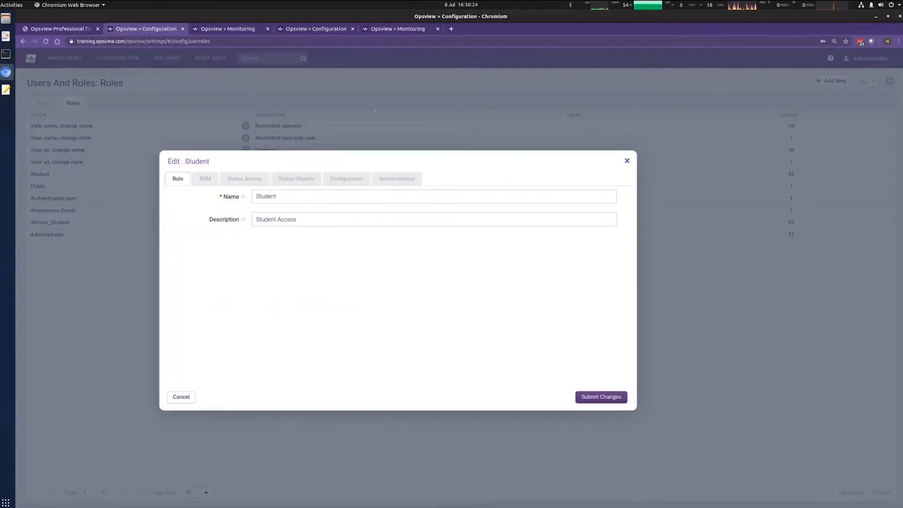
pyautogui.click(206, 118)
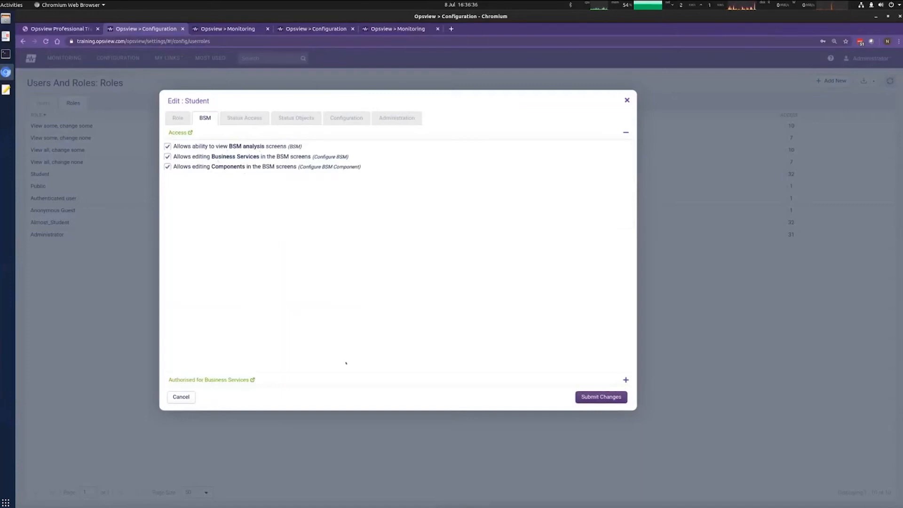
pyautogui.click(405, 380)
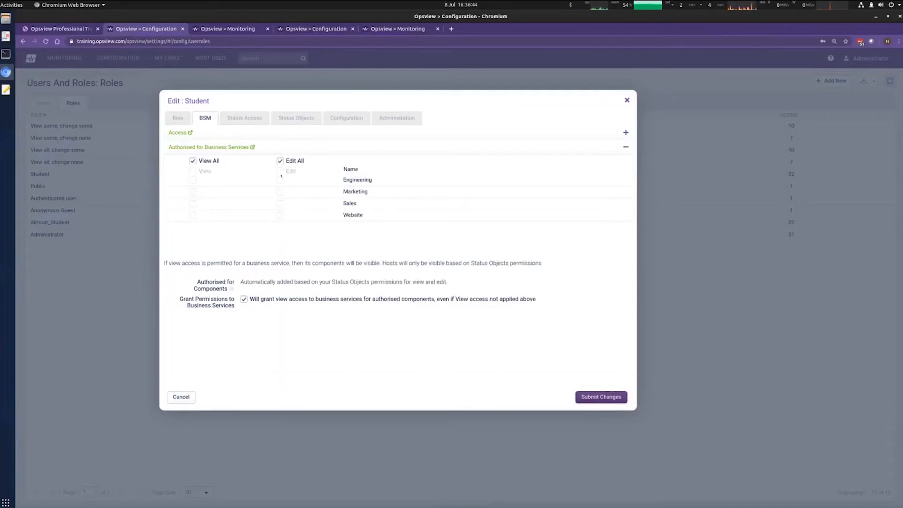
pyautogui.click(280, 161)
pyautogui.click(280, 192)
pyautogui.click(280, 203)
pyautogui.click(280, 215)
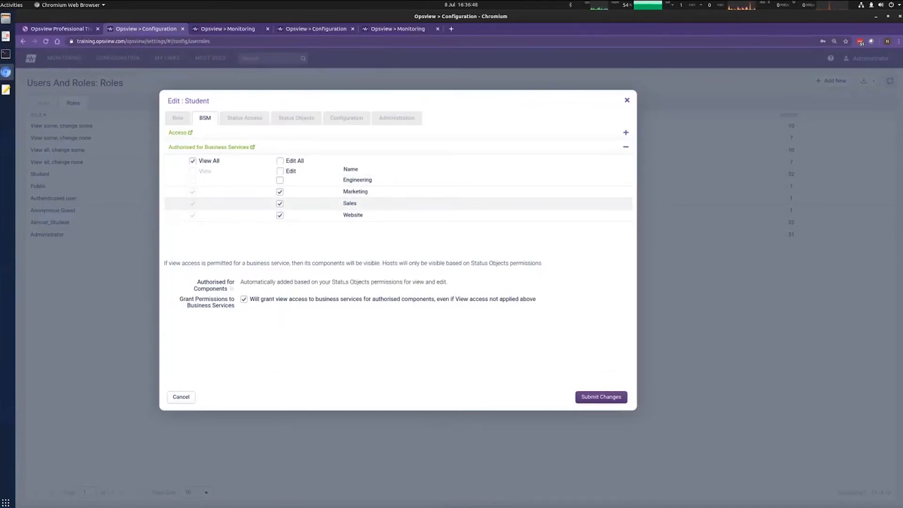
pyautogui.click(280, 180)
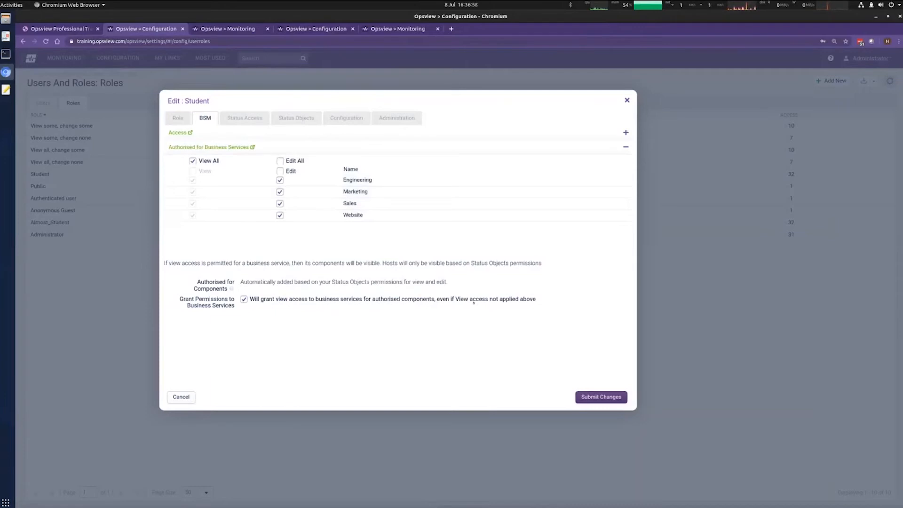
pyautogui.click(250, 120)
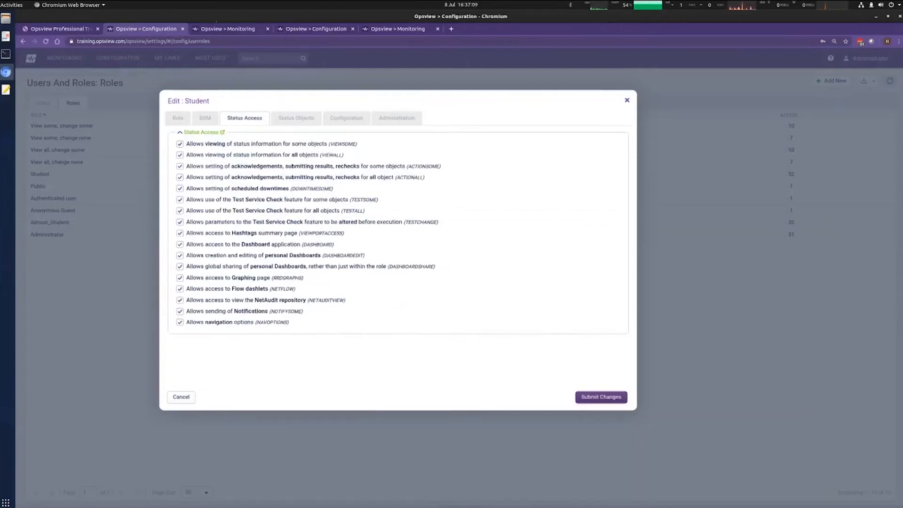
# Step: Go to a monitoring page in the other Opsview tab and submit its sign-in prompt
pyautogui.hotkey('ctrl', 'Tab')
pyautogui.click(69, 58)
pyautogui.click(104, 133)
pyautogui.click(521, 120)
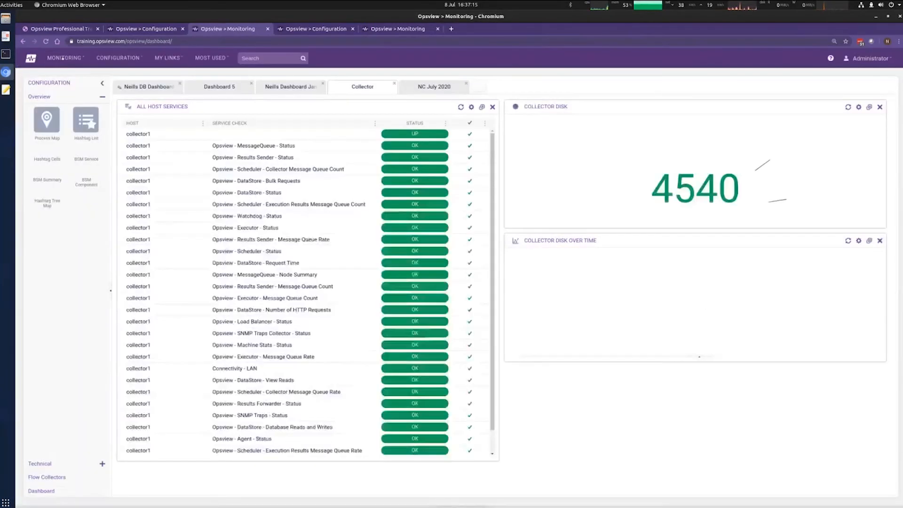
# Step: View the Troubleshoot command for MySQLServer1's MySQL Bytes received check, then return to the Configuration tab
pyautogui.click(63, 59)
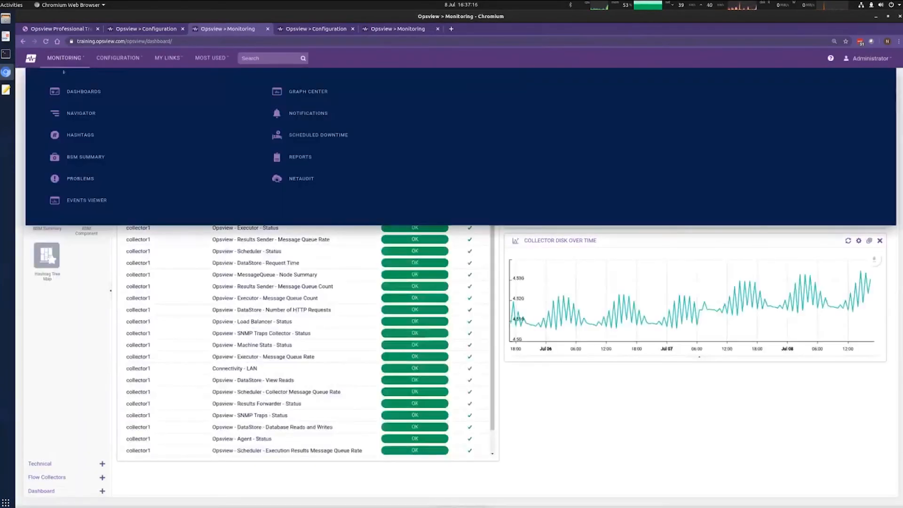
pyautogui.click(84, 115)
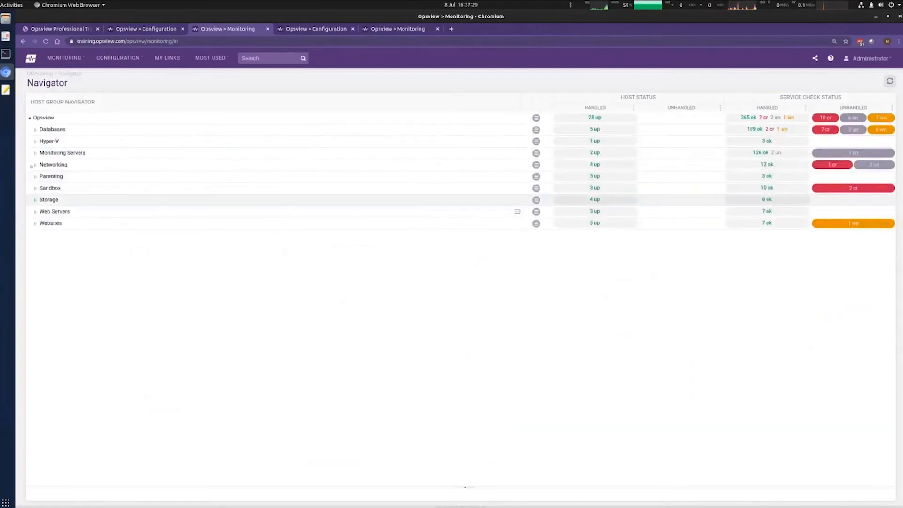
pyautogui.click(69, 133)
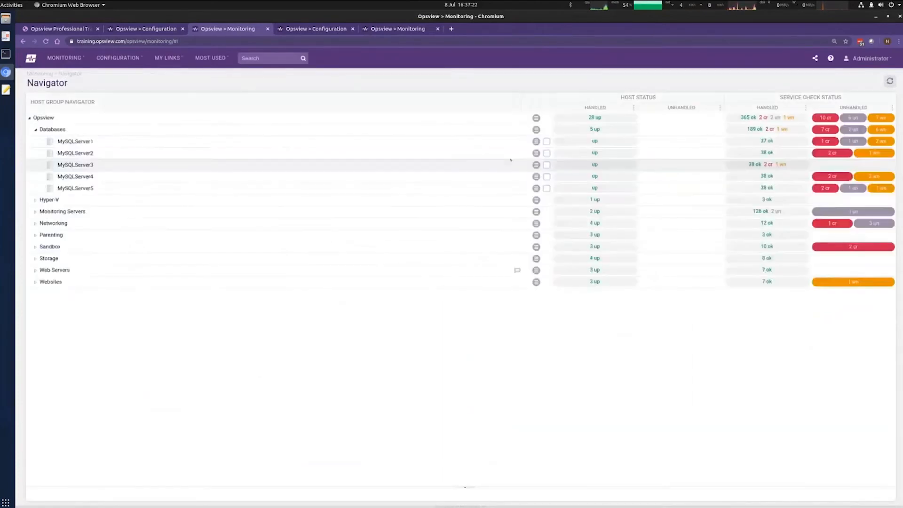
pyautogui.click(547, 141)
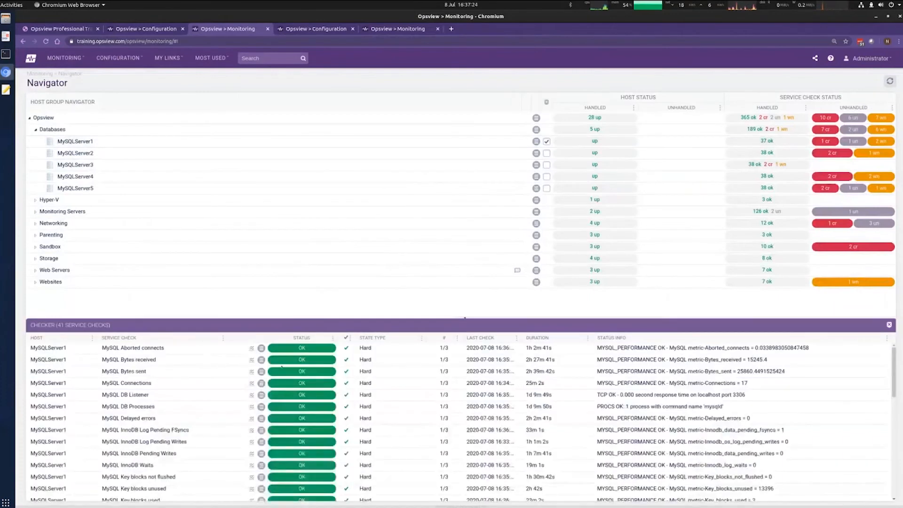
pyautogui.click(261, 360)
pyautogui.click(295, 409)
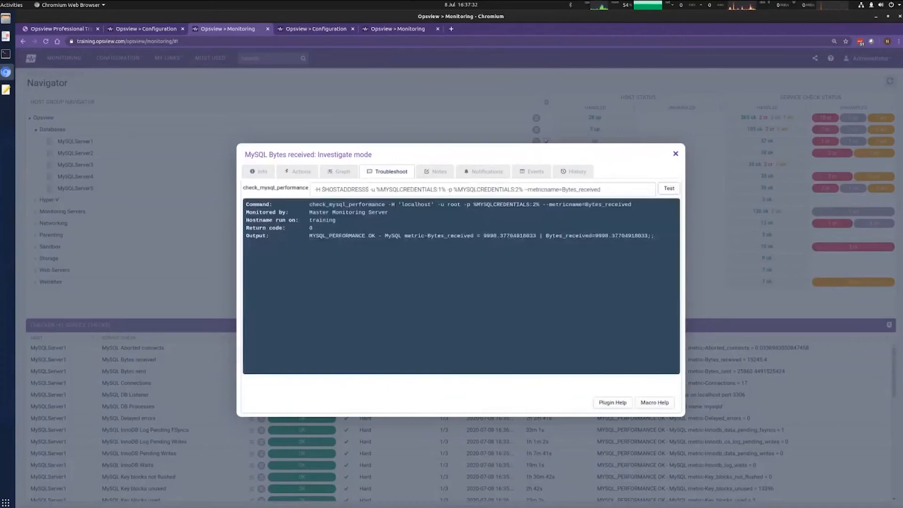
pyautogui.moveTo(603, 190); pyautogui.dragTo(340, 189)
pyautogui.click(515, 316)
pyautogui.click(143, 29)
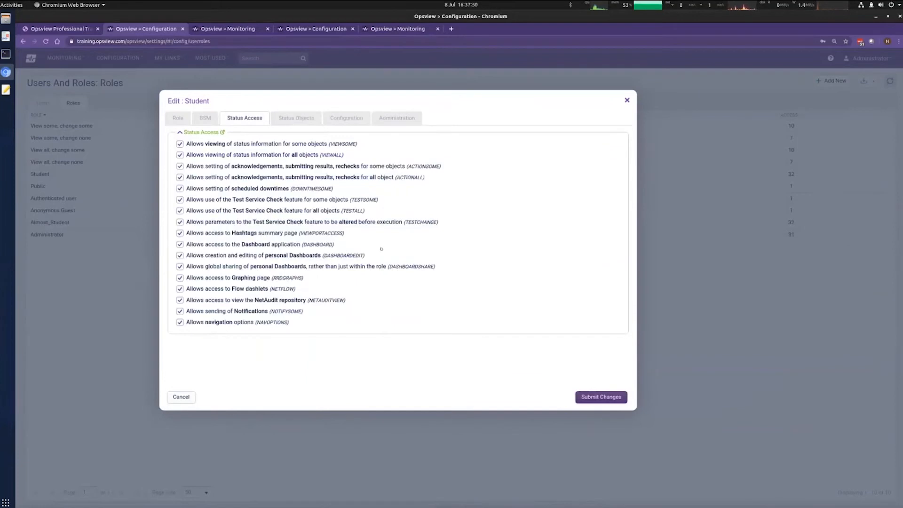
# Step: Tick All host groups on the Student role's Status Objects tab and submit the changes
pyautogui.click(296, 118)
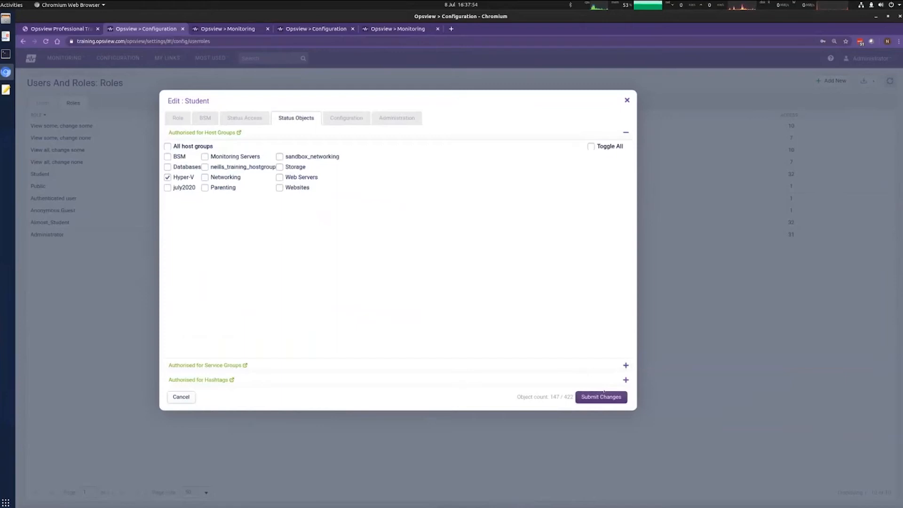
pyautogui.click(352, 118)
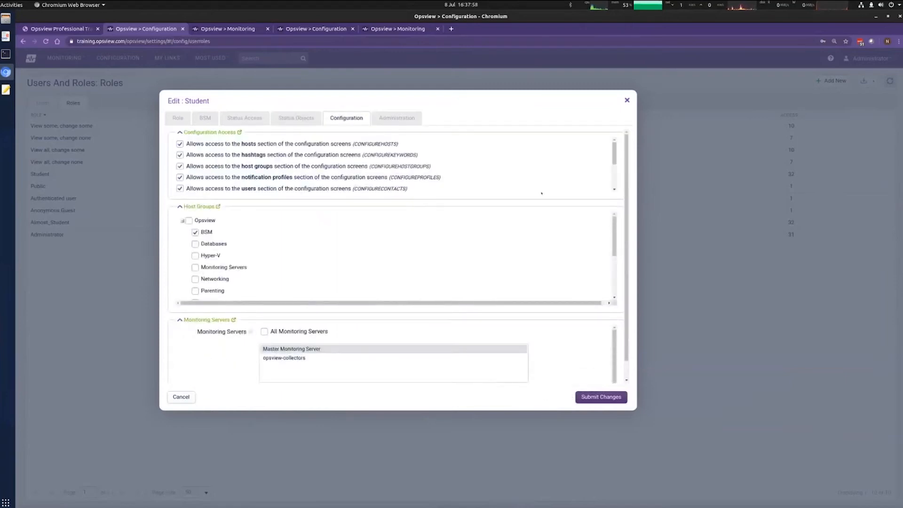
pyautogui.moveTo(615, 157)
pyautogui.mouseDown()
pyautogui.moveTo(616, 178)
pyautogui.moveTo(615, 151)
pyautogui.mouseUp()
pyautogui.click(297, 119)
pyautogui.click(167, 146)
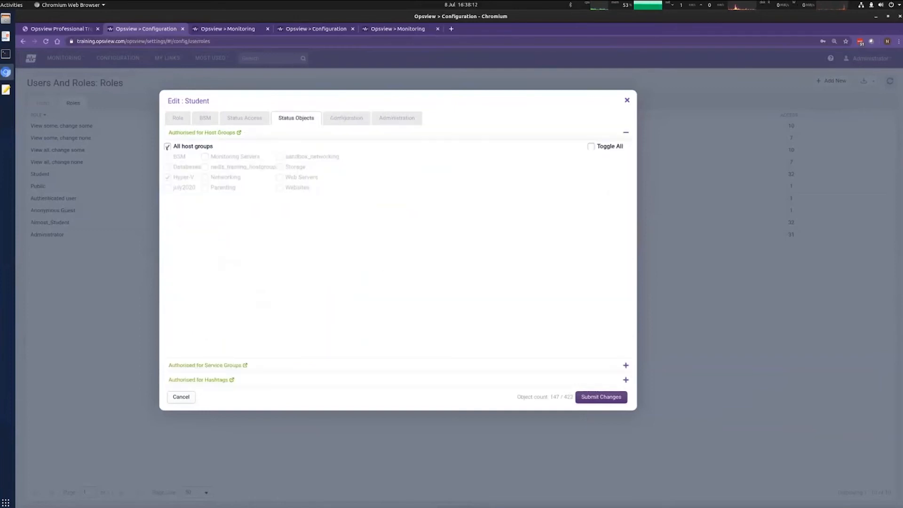
pyautogui.click(345, 119)
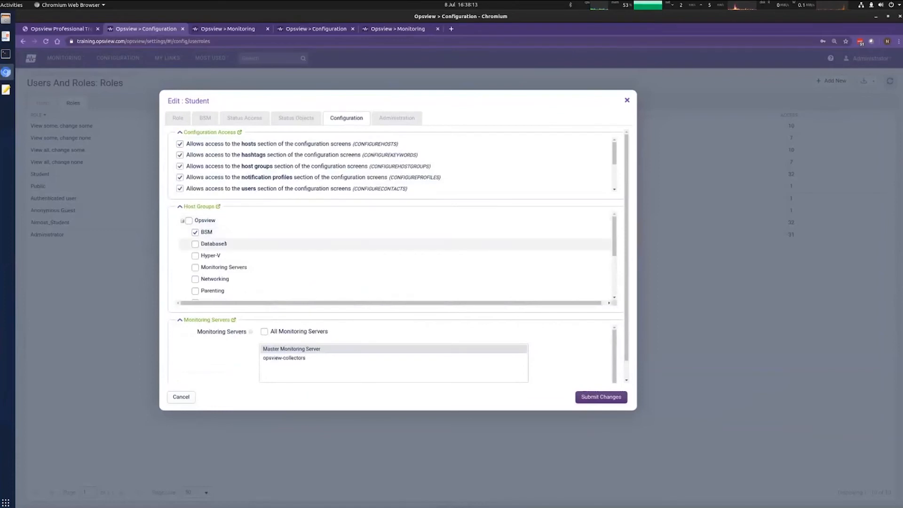
pyautogui.click(394, 119)
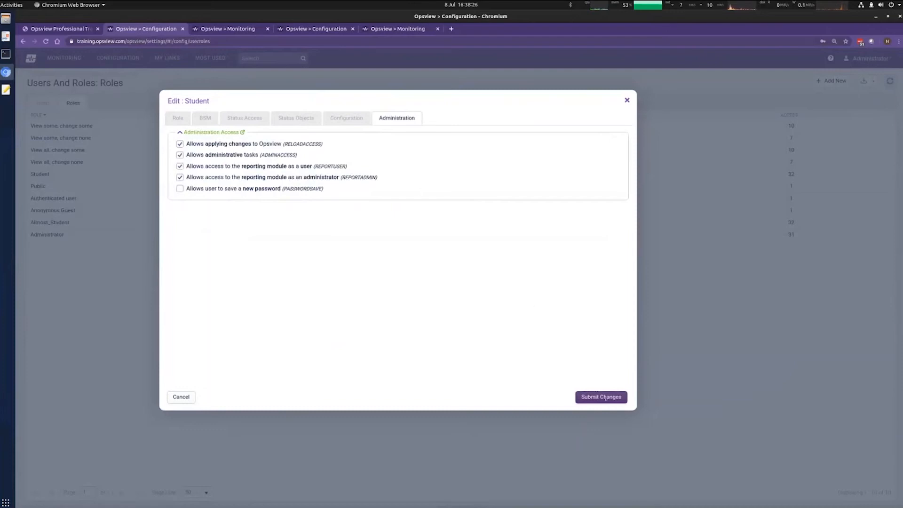
pyautogui.click(606, 398)
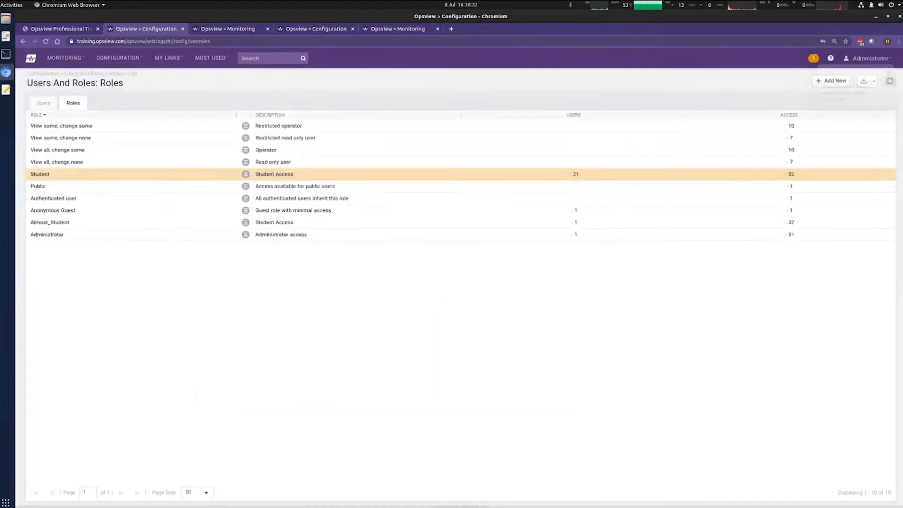
# Step: Apply the pending configuration change in the background, then switch back to the Example 4 slide
pyautogui.click(814, 58)
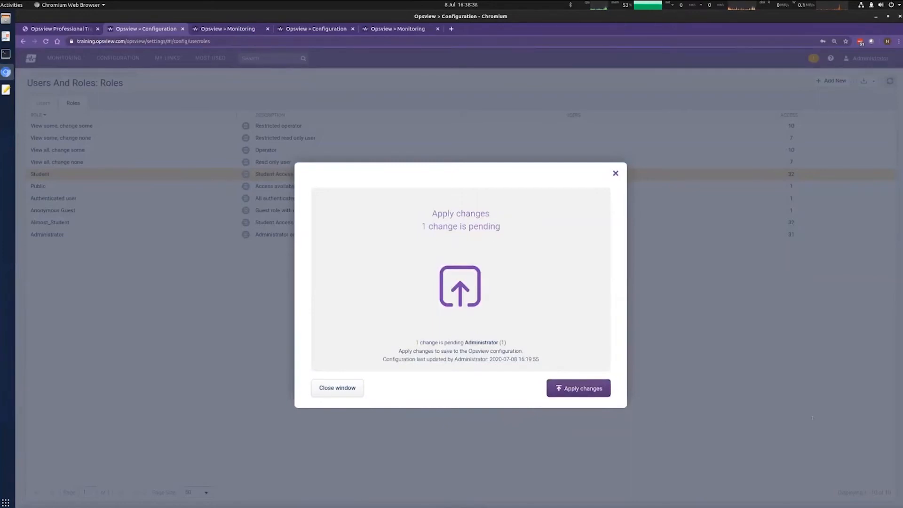
pyautogui.click(591, 389)
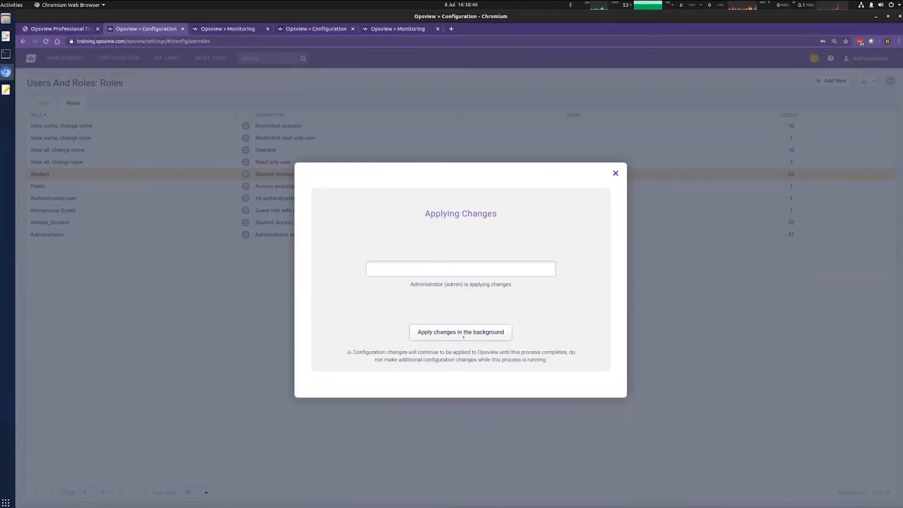
pyautogui.click(463, 334)
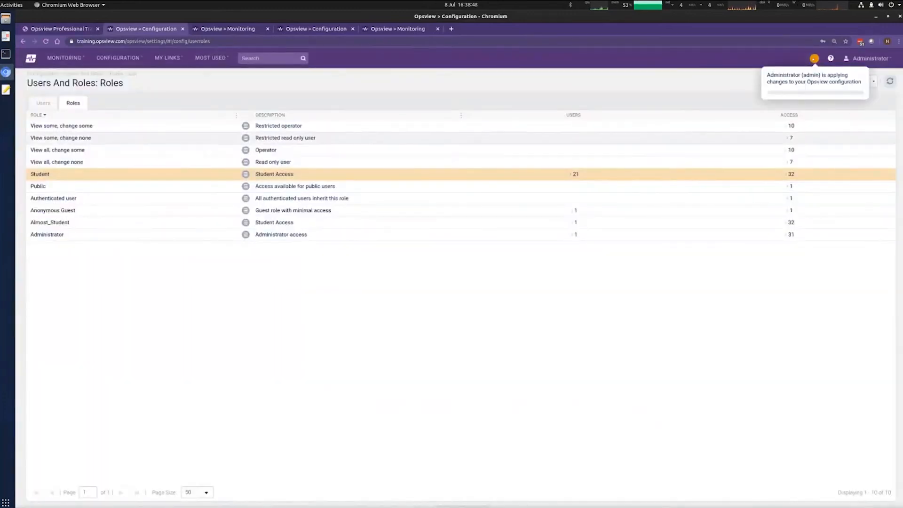
pyautogui.click(815, 59)
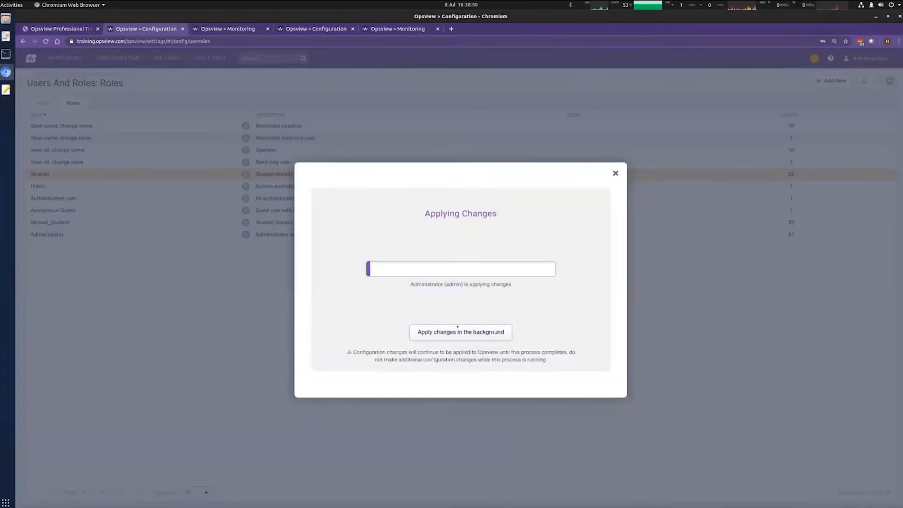
pyautogui.click(457, 328)
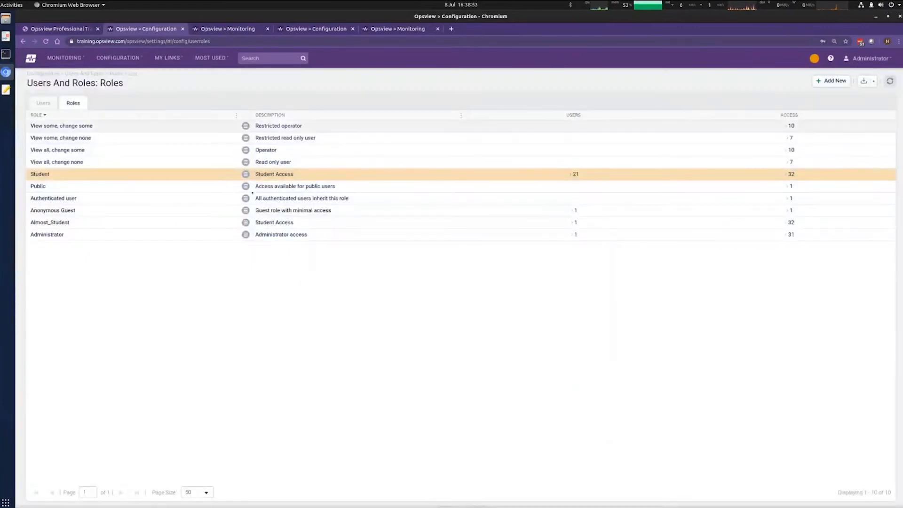
pyautogui.click(5, 37)
pyautogui.moveTo(424, 183); pyautogui.dragTo(432, 178)
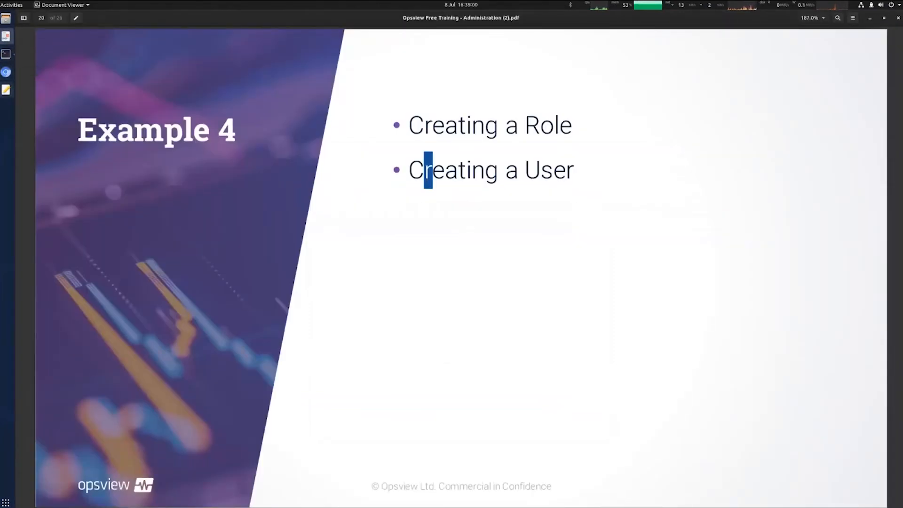
# Step: Return to Opsview's Roles list and open the Student role's actions menu
pyautogui.click(5, 71)
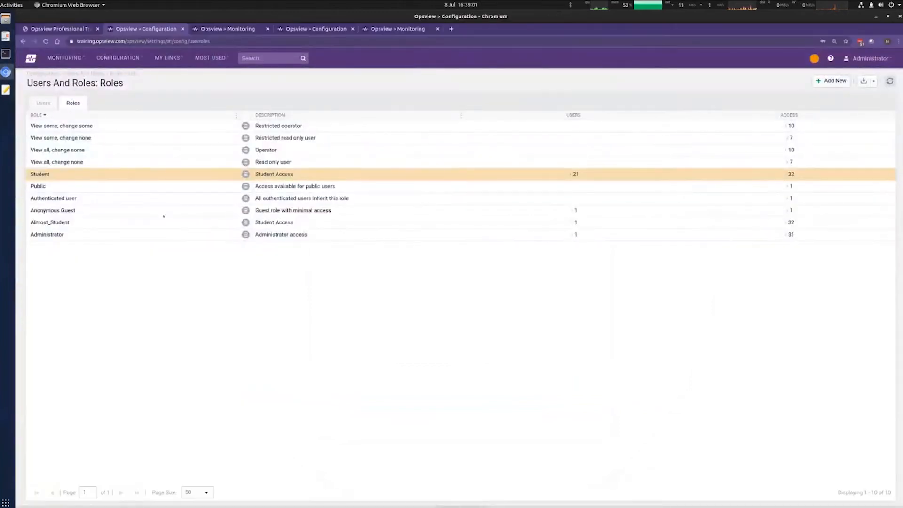
pyautogui.click(245, 174)
# Step: Cancel a new role form, then start adding a new user from the Users list
pyautogui.click(832, 81)
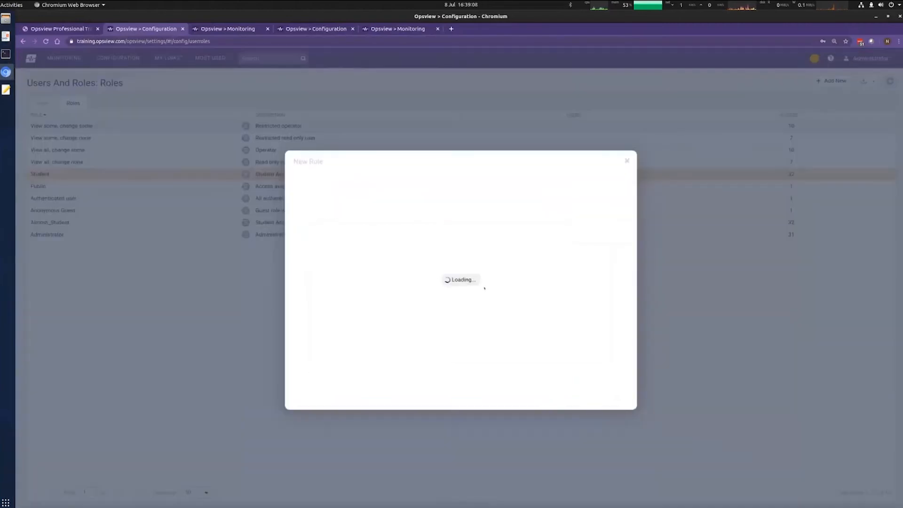
pyautogui.click(627, 161)
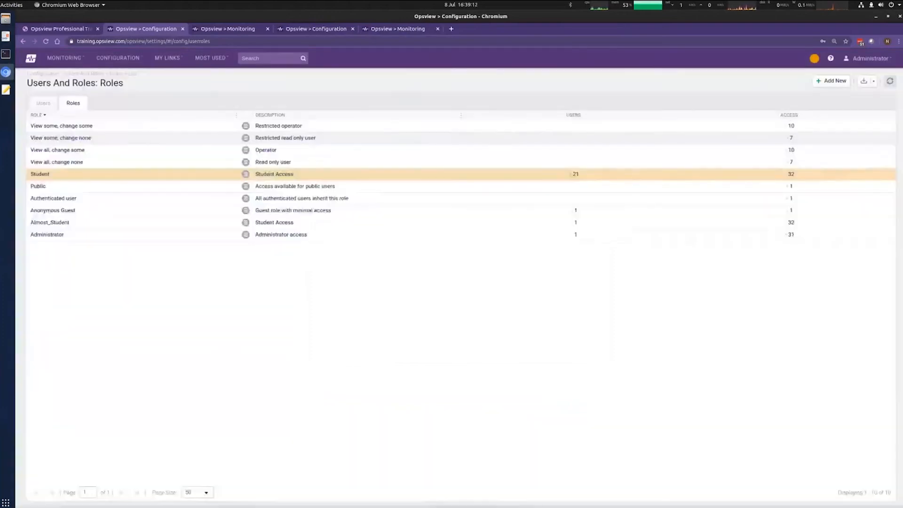
pyautogui.click(43, 103)
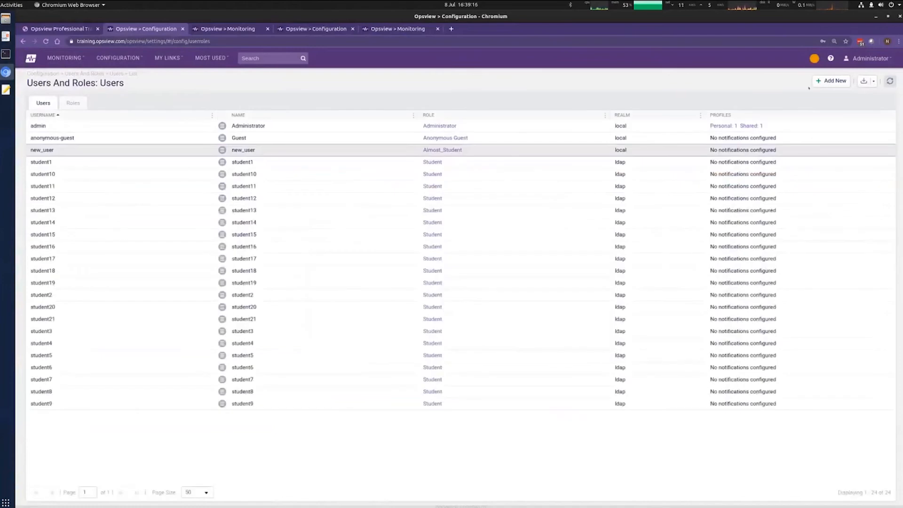
pyautogui.click(832, 81)
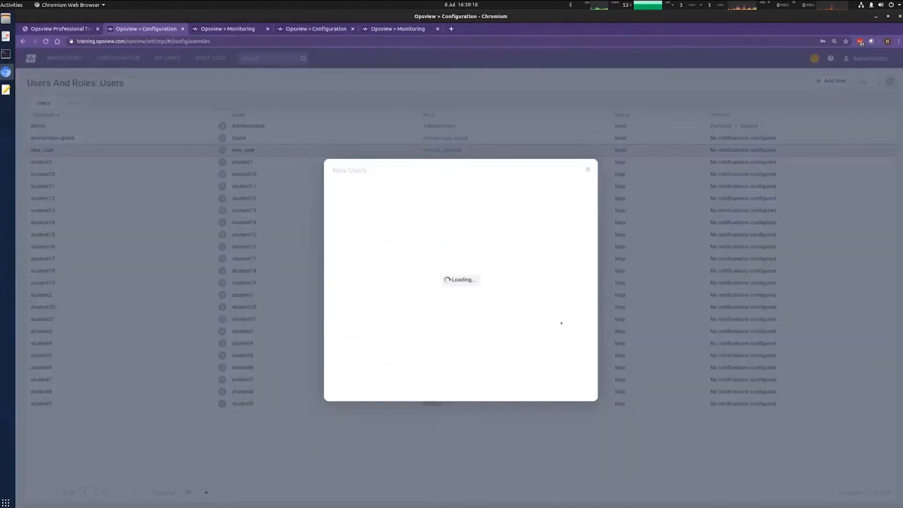
# Step: Enter the new user's name in the Name field so the username auto-fills
pyautogui.click(490, 205)
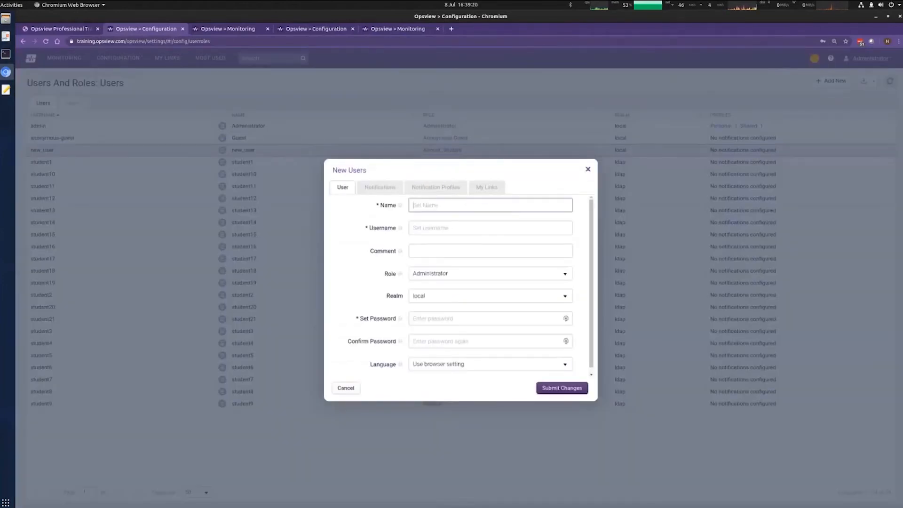
pyautogui.write('New')
pyautogui.hotkey('ctrl', 'a')
pyautogui.press('BackSpace')
pyautogui.write('July User')
pyautogui.press('Tab')
# Step: Add the comment 'Example New User' to the new user
pyautogui.click(460, 250)
pyautogui.write('Ne')
pyautogui.press('BackSpace')
pyautogui.press('BackSpace')
pyautogui.write('Exa')
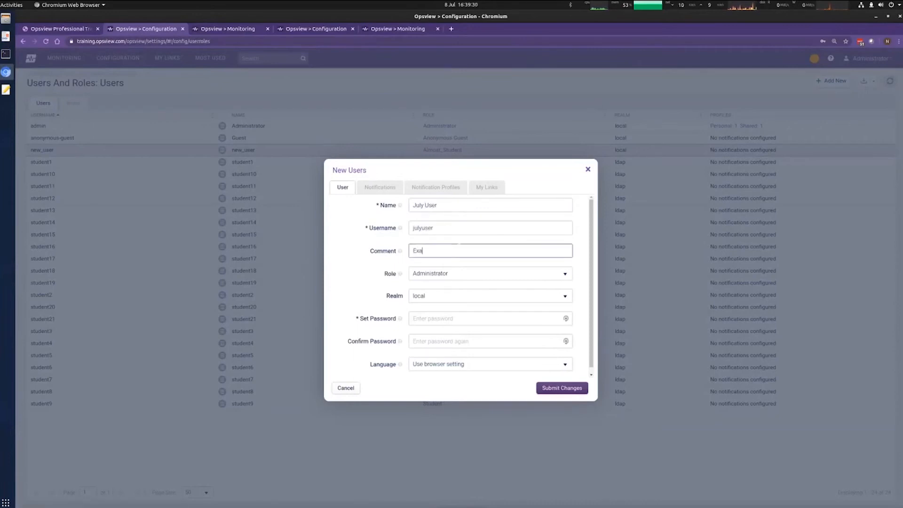
pyautogui.write('mple New USes')
pyautogui.press('Tab')
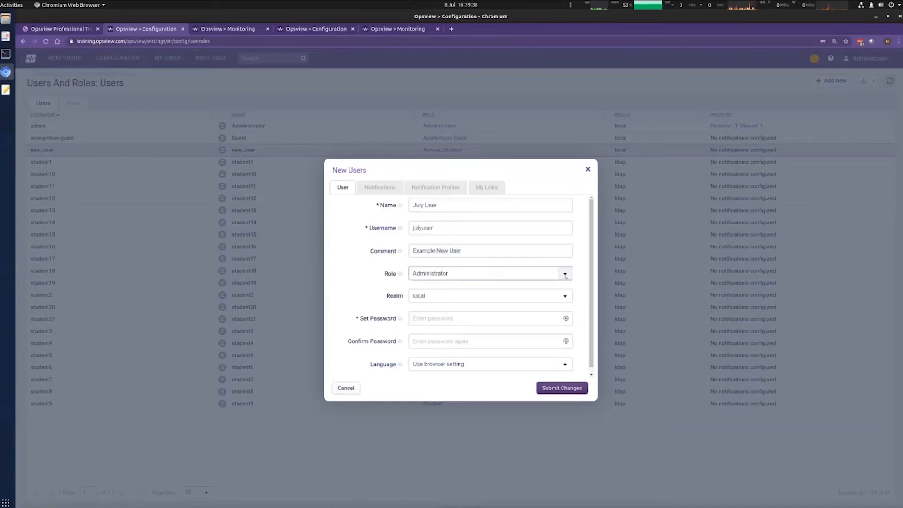
# Step: Give the user the Student role and set the realm to local
pyautogui.click(555, 273)
pyautogui.click(473, 311)
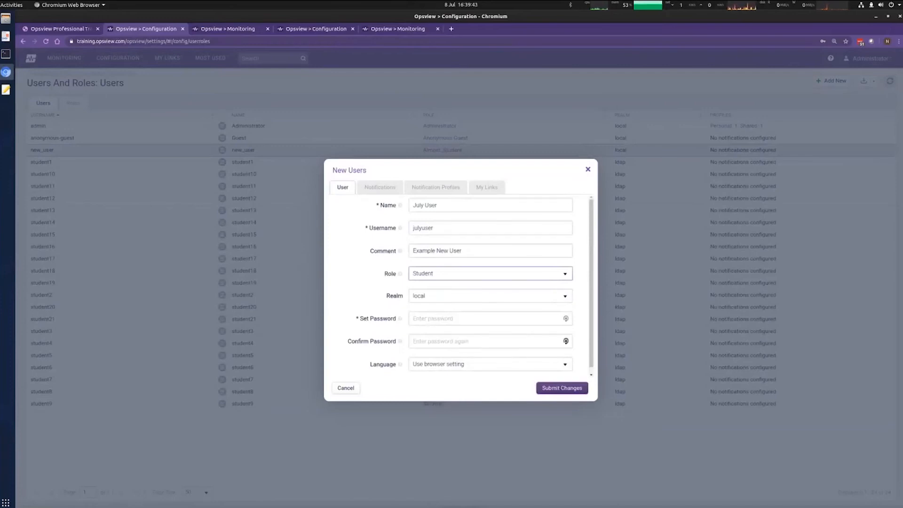
pyautogui.click(565, 297)
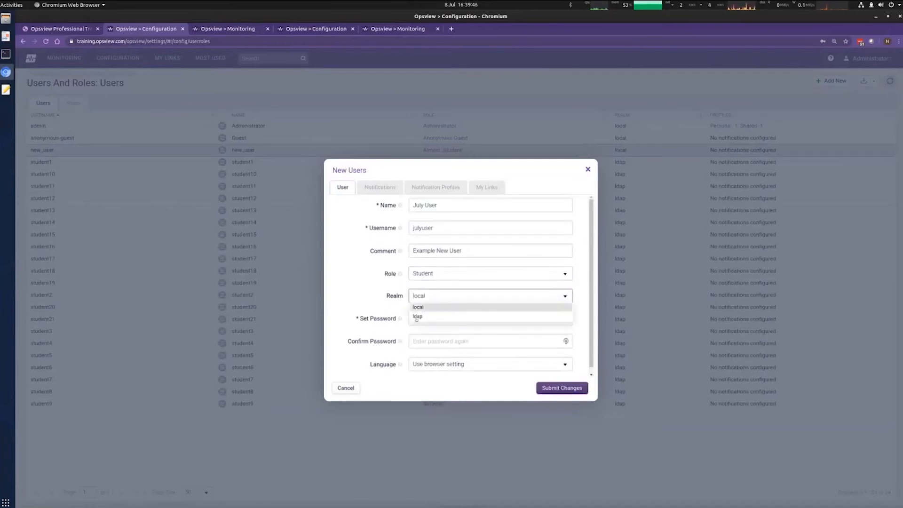
pyautogui.click(418, 317)
pyautogui.click(574, 295)
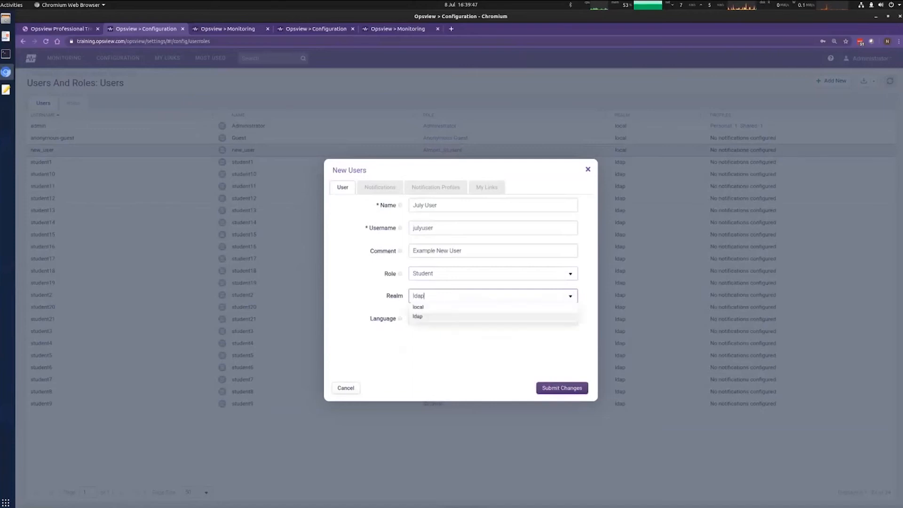
pyautogui.click(431, 306)
pyautogui.click(437, 318)
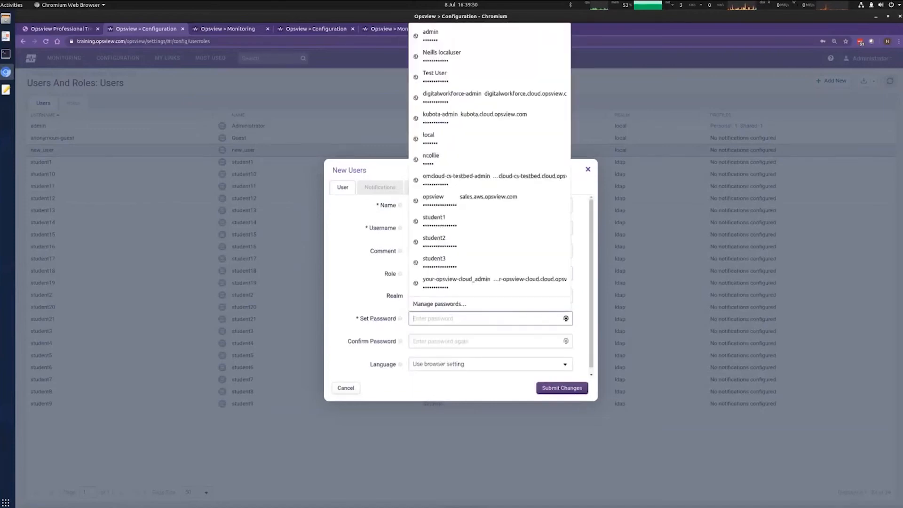
# Step: Enter a Very Strong password in the Set Password field
pyautogui.press('F1')
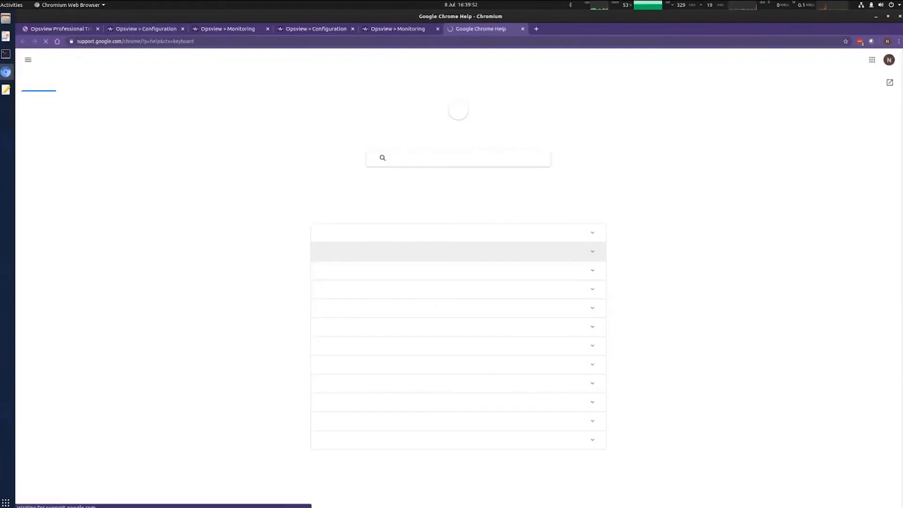
pyautogui.hotkey('ctrl', 'w')
pyautogui.click(437, 319)
pyautogui.press('Escape')
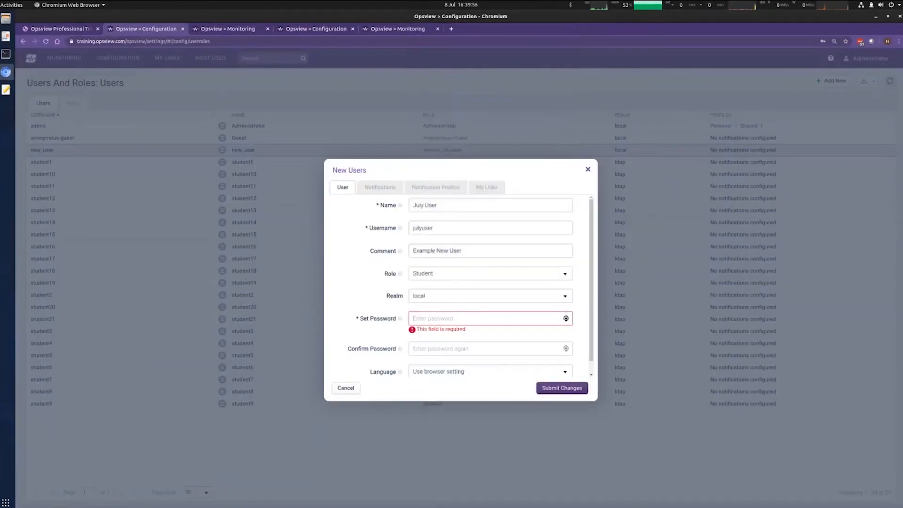
pyautogui.write('•••••••••')
pyautogui.hotkey('ctrl', 'a')
pyautogui.write('••••••••••••')
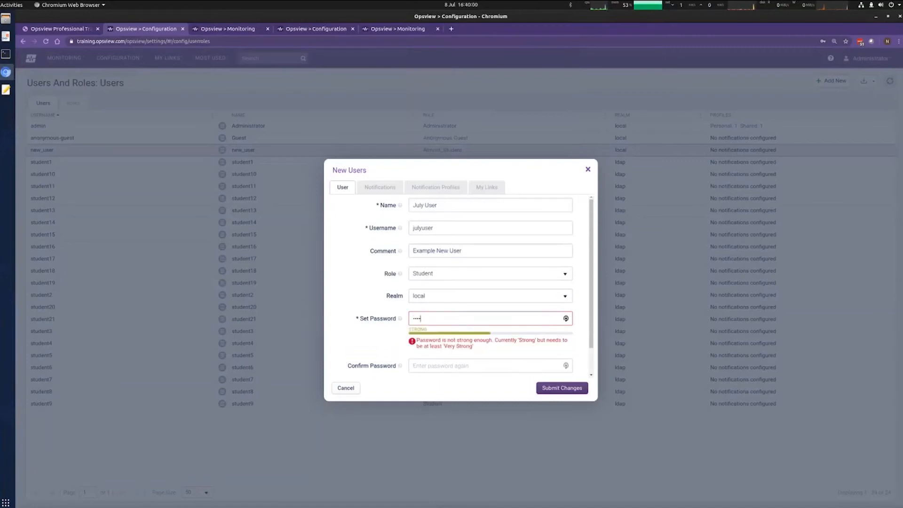
pyautogui.click(413, 319)
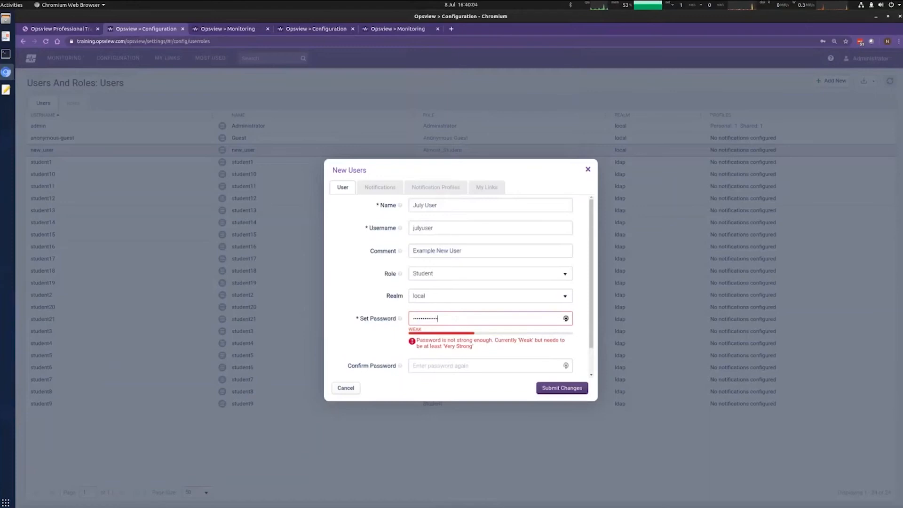
pyautogui.write('•••')
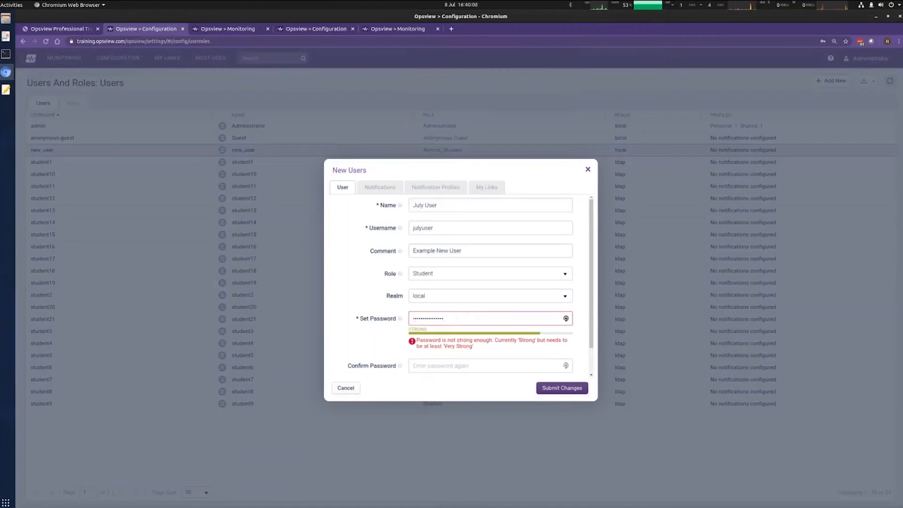
# Step: Confirm the password, clear the validation error and submit the new user
pyautogui.click(457, 366)
pyautogui.write('•••••••••••••••')
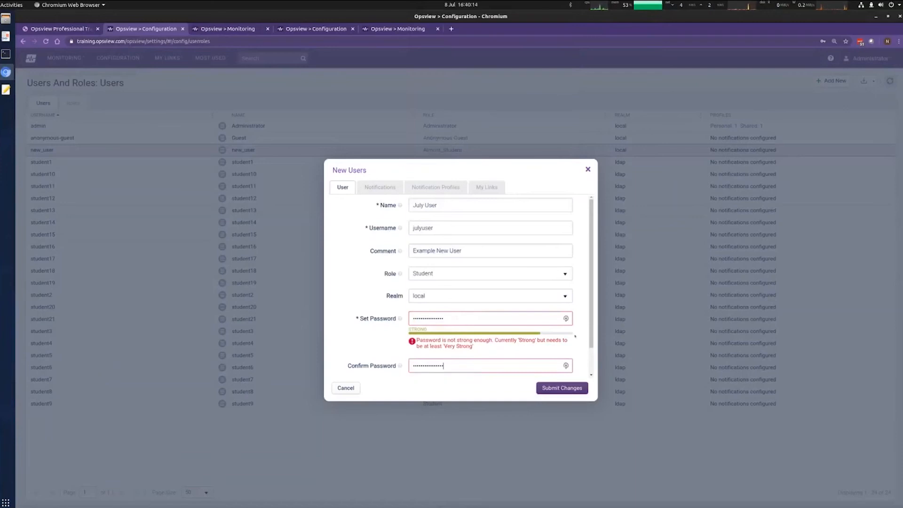
pyautogui.scroll(-1, 590, 321)
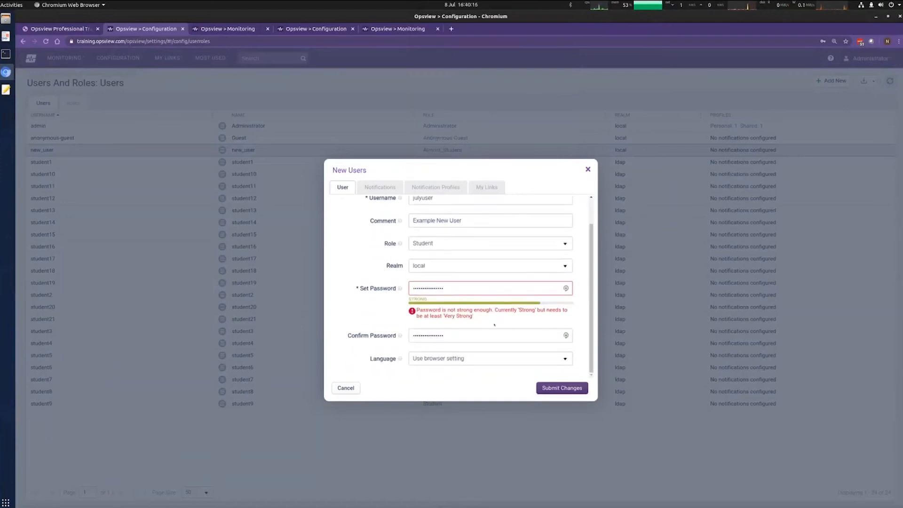
pyautogui.click(554, 389)
pyautogui.click(543, 303)
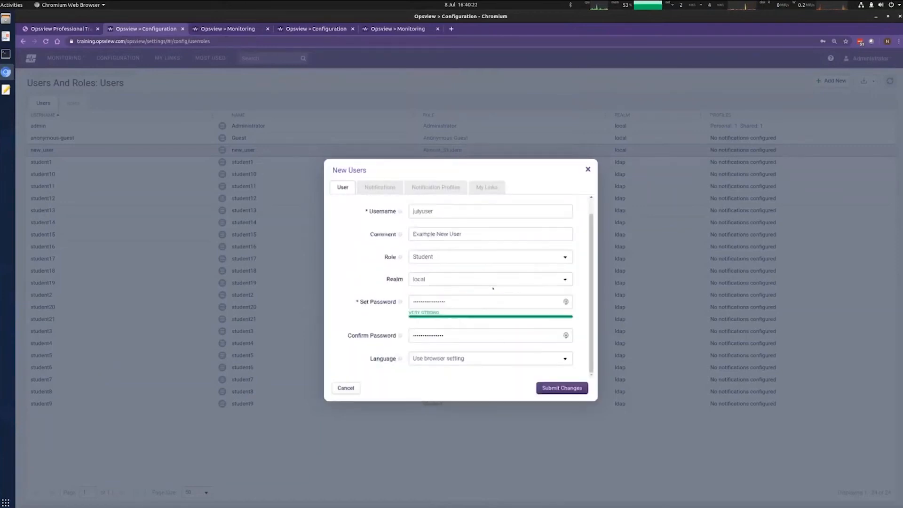
pyautogui.click(566, 336)
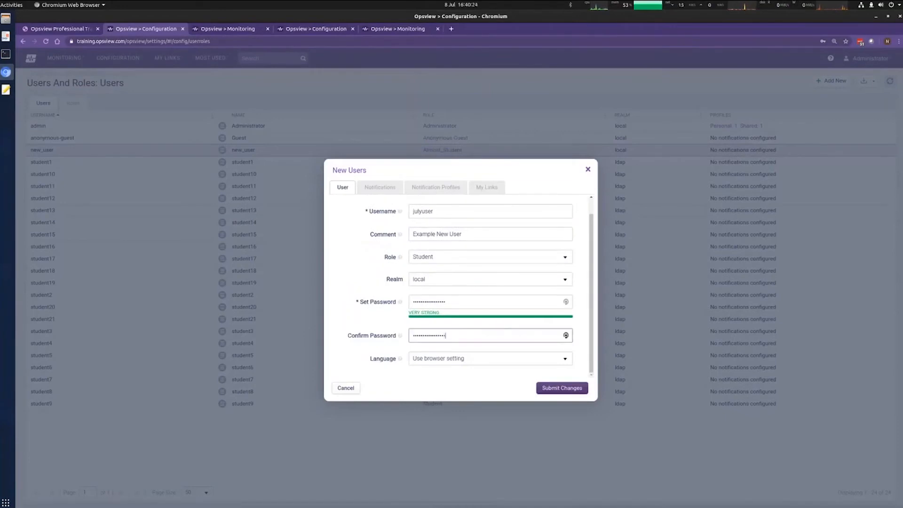
pyautogui.click(551, 388)
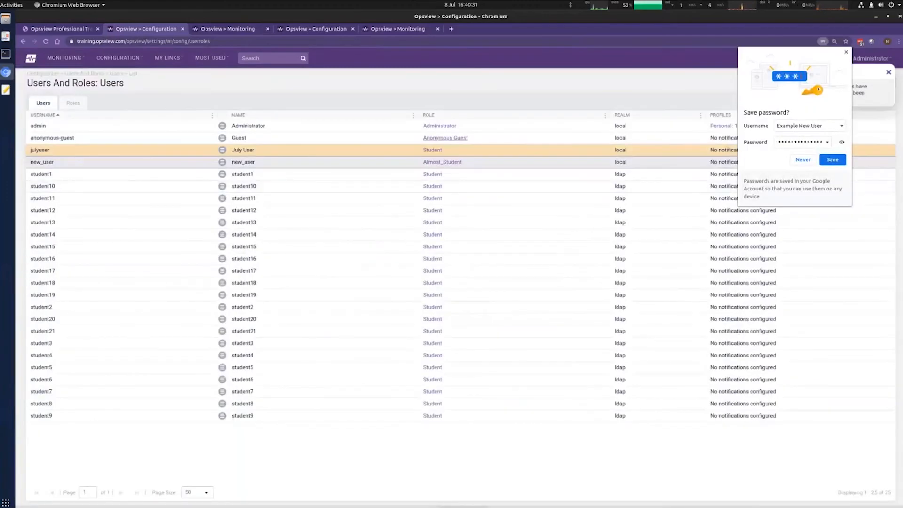
# Step: Dismiss the browser's save-password offer and briefly view then close the Administrator user's details
pyautogui.click(833, 159)
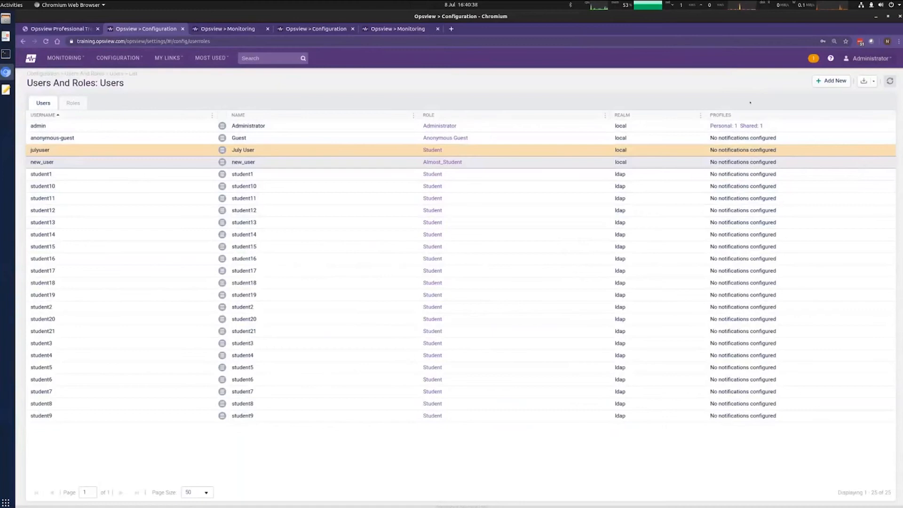
pyautogui.click(441, 126)
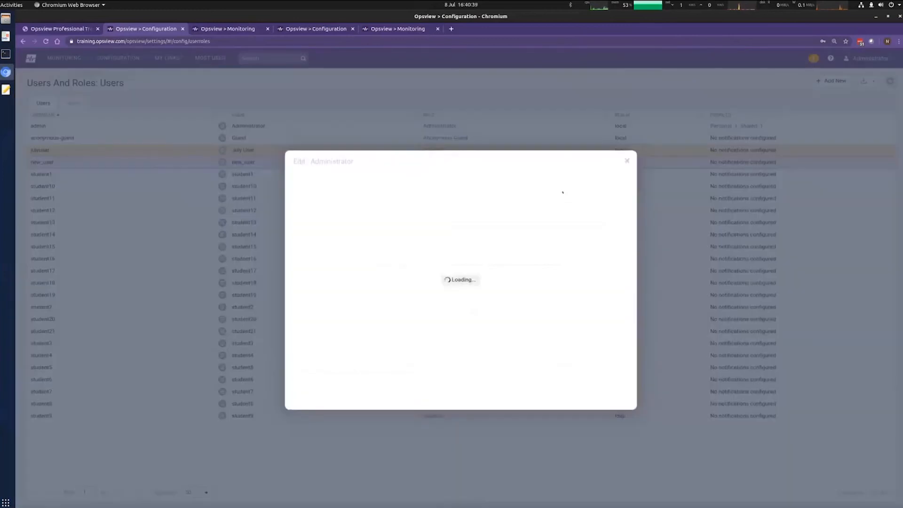
pyautogui.click(627, 161)
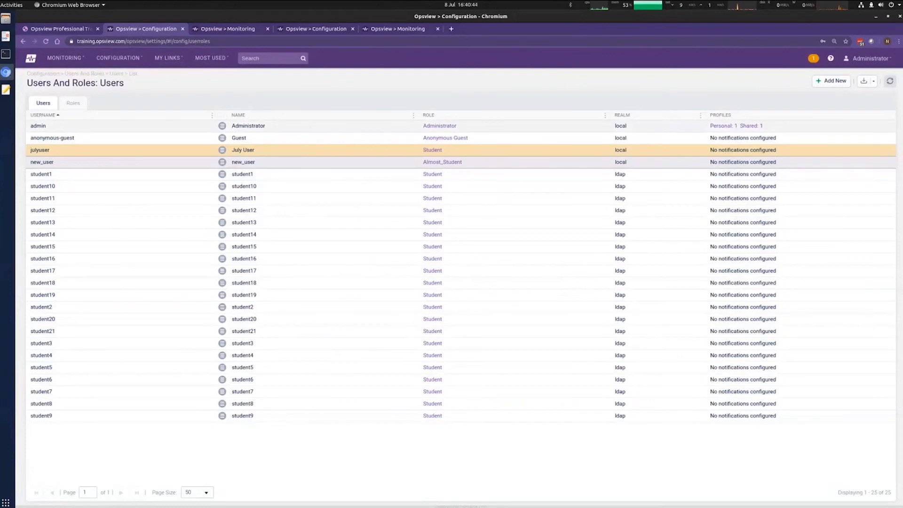
pyautogui.hotkey('alt', 'Tab')
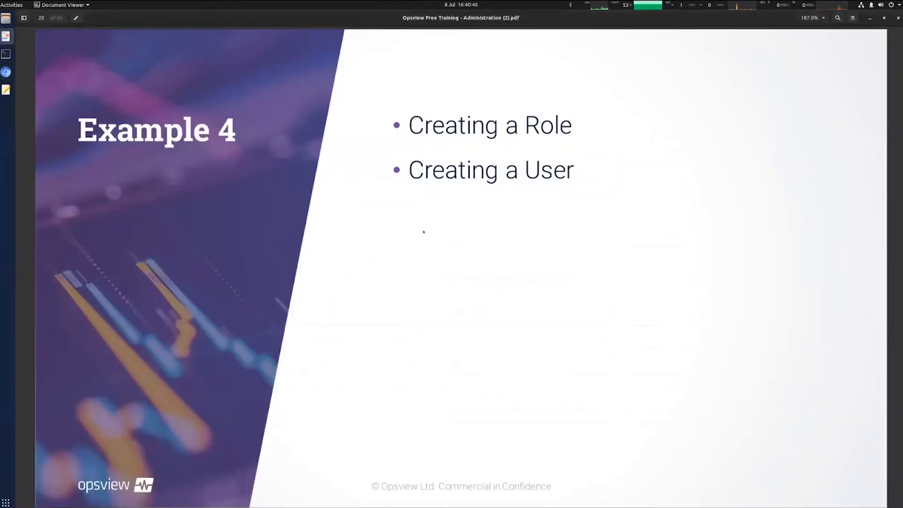
# Step: Bring up a terminal, clear the screen and enlarge the text size
pyautogui.hotkey('alt', 'Tab')
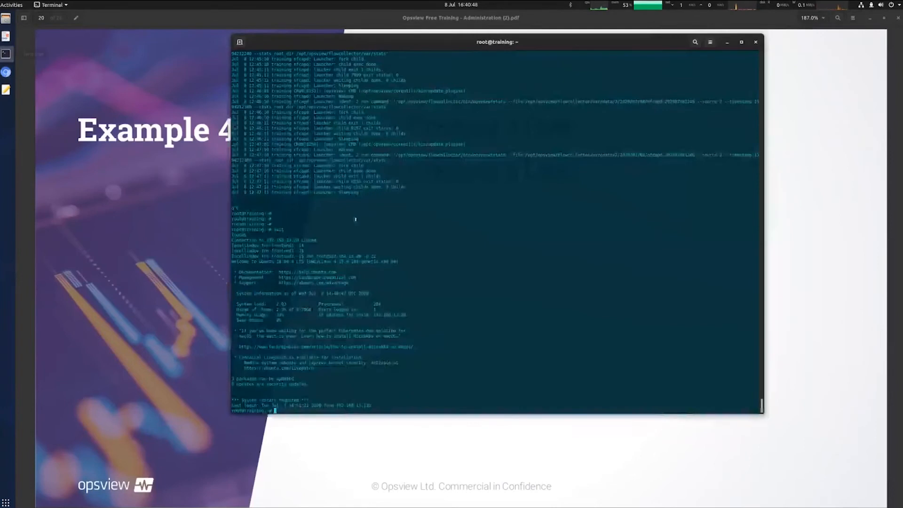
pyautogui.hotkey('ctrl', 'l')
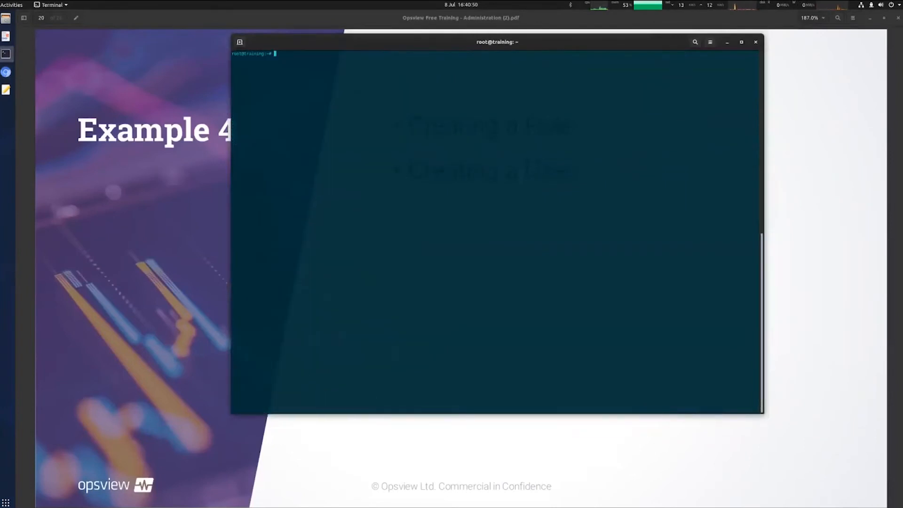
pyautogui.press('Return')
pyautogui.press('Return')
pyautogui.click(710, 42)
pyautogui.click(733, 64)
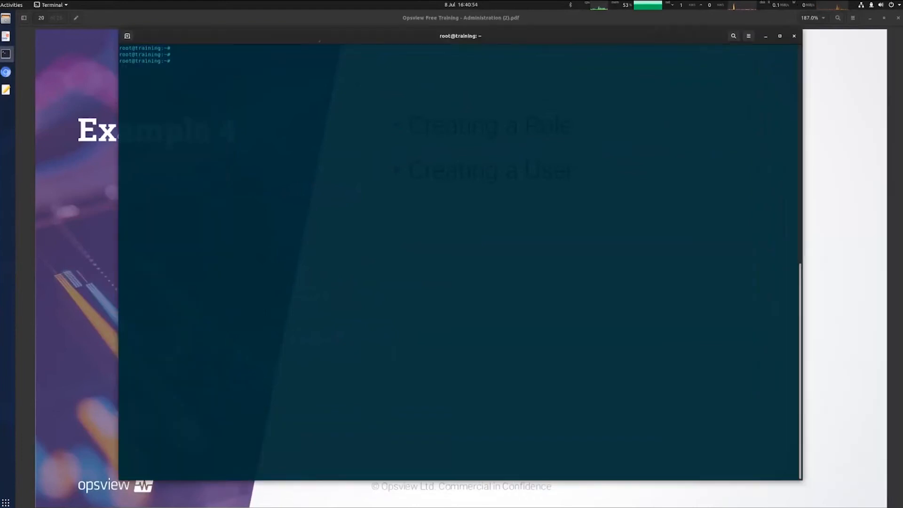
# Step: Print /opt/opsview/deploy/etc/user_vars.yml with cat, using Tab completion
pyautogui.write('cat /opt//')
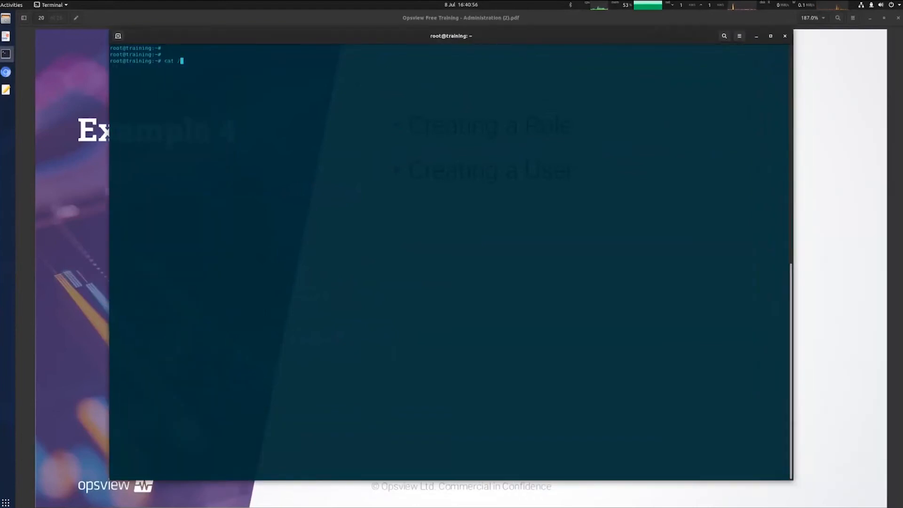
pyautogui.press('Tab')
pyautogui.write('deploy/etc/user_')
pyautogui.press('Tab')
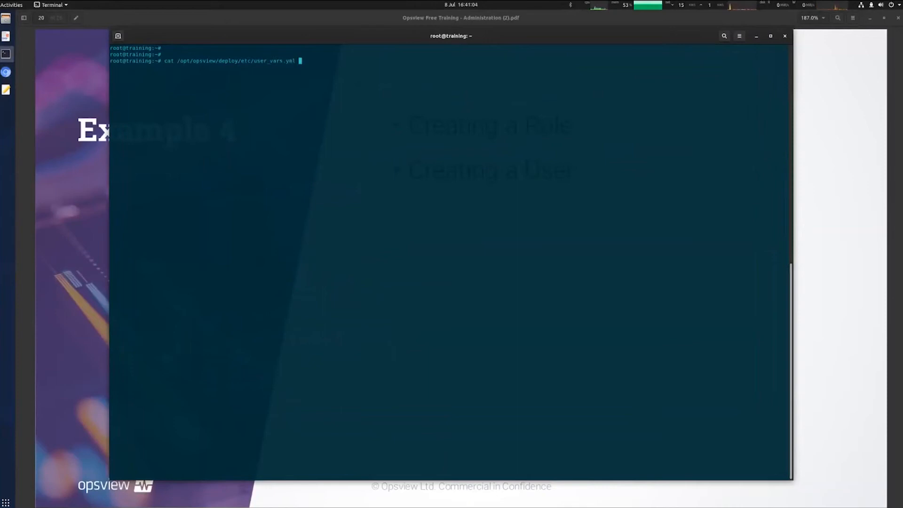
pyautogui.press('Return')
# Step: Highlight the authentication overrides, the LDAP server IP and the encrypted bind password
pyautogui.moveTo(110, 138); pyautogui.dragTo(376, 368)
pyautogui.click(382, 368)
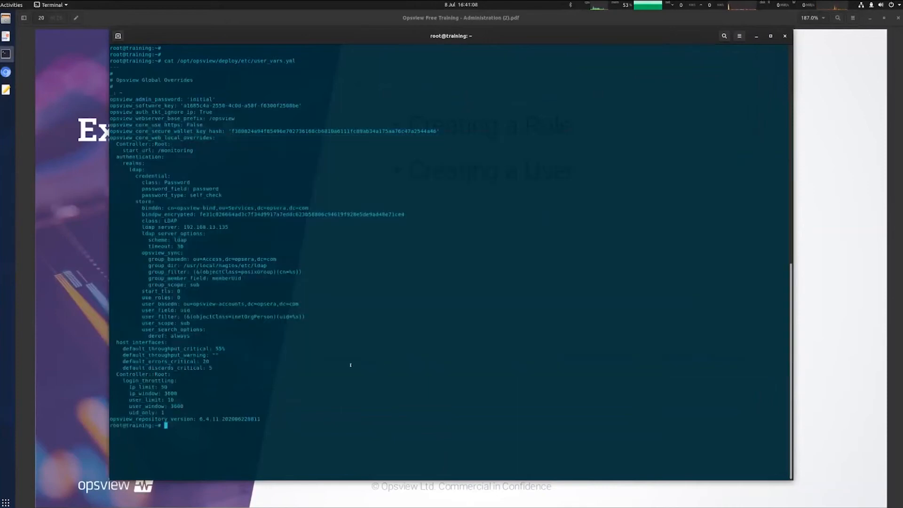
pyautogui.moveTo(118, 139); pyautogui.dragTo(268, 343)
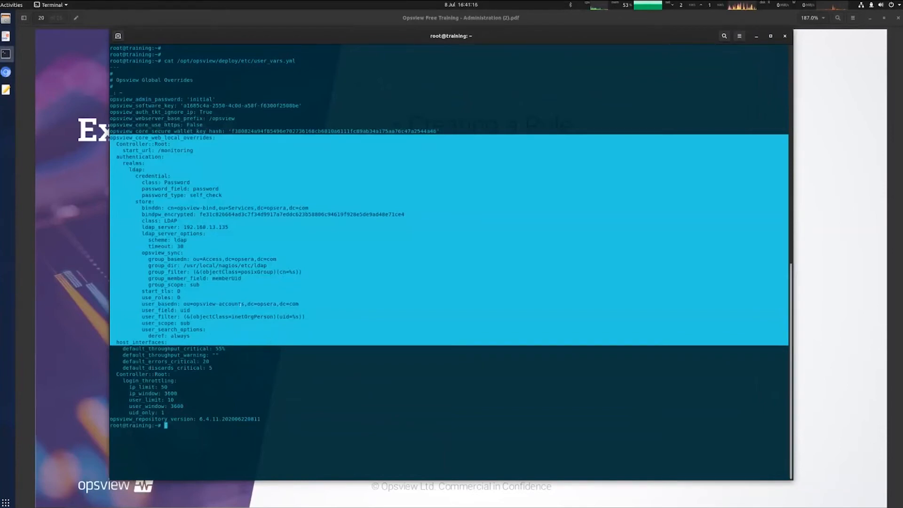
pyautogui.click(220, 229)
pyautogui.doubleClick(220, 227)
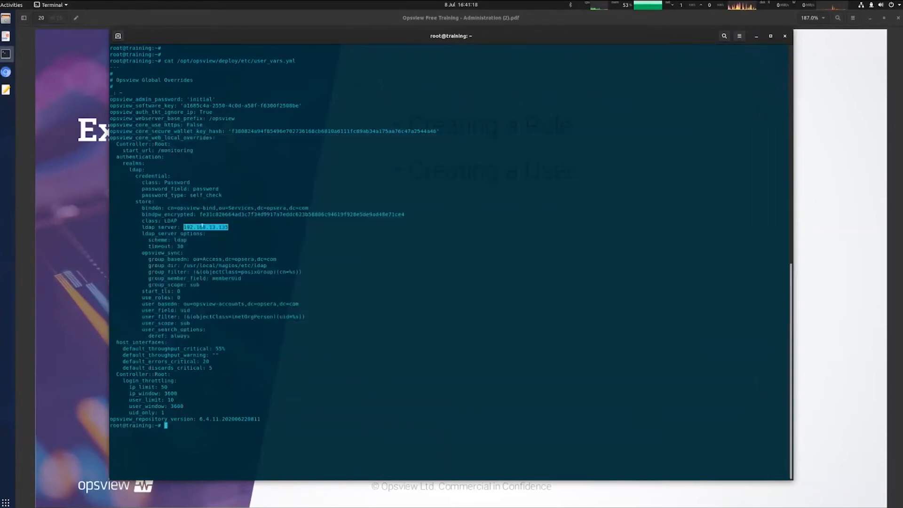
pyautogui.doubleClick(246, 213)
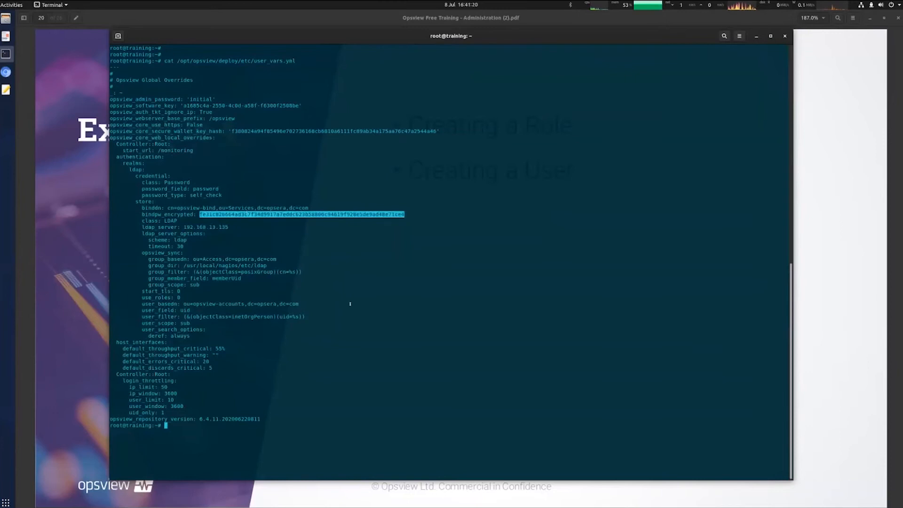
pyautogui.click(119, 299)
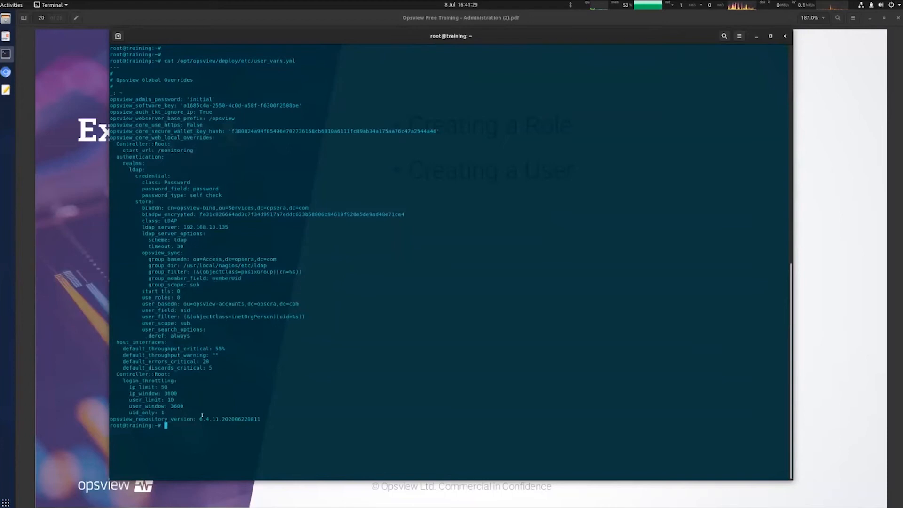
# Step: Highlight the login throttling and LDAP authentication settings, then return to the slides
pyautogui.moveTo(114, 375); pyautogui.dragTo(202, 412)
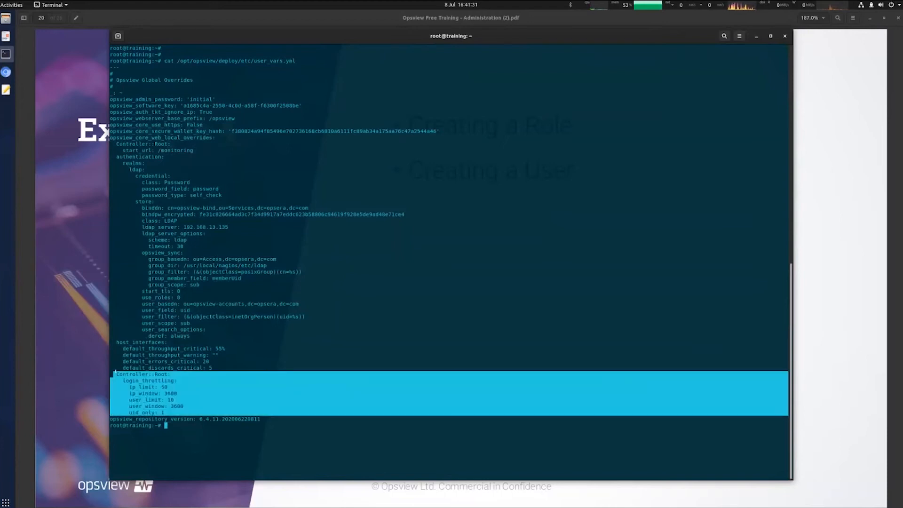
pyautogui.moveTo(233, 139); pyautogui.dragTo(111, 106)
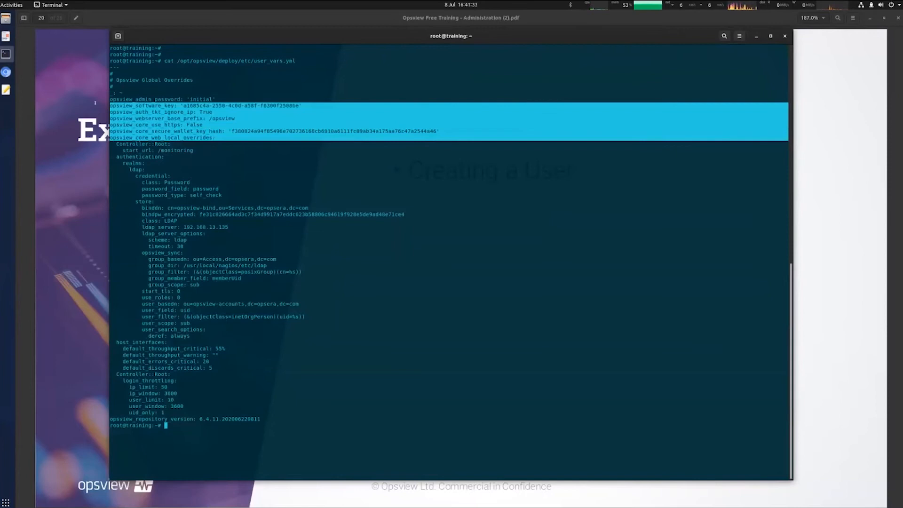
pyautogui.click(294, 246)
pyautogui.moveTo(111, 137); pyautogui.dragTo(255, 333)
pyautogui.click(254, 333)
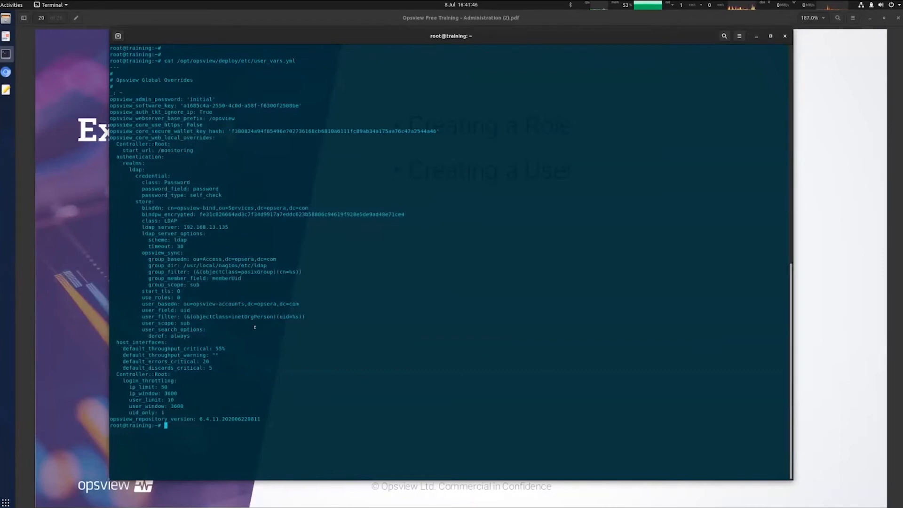
pyautogui.click(95, 328)
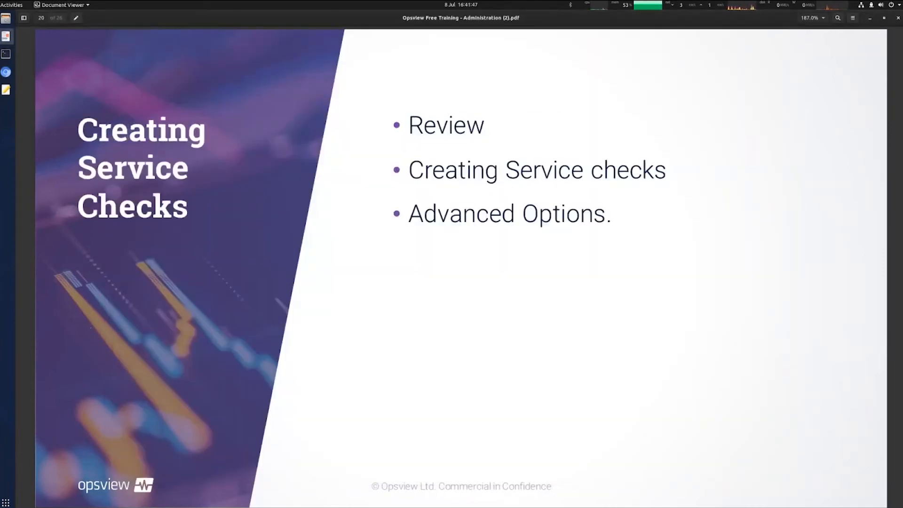
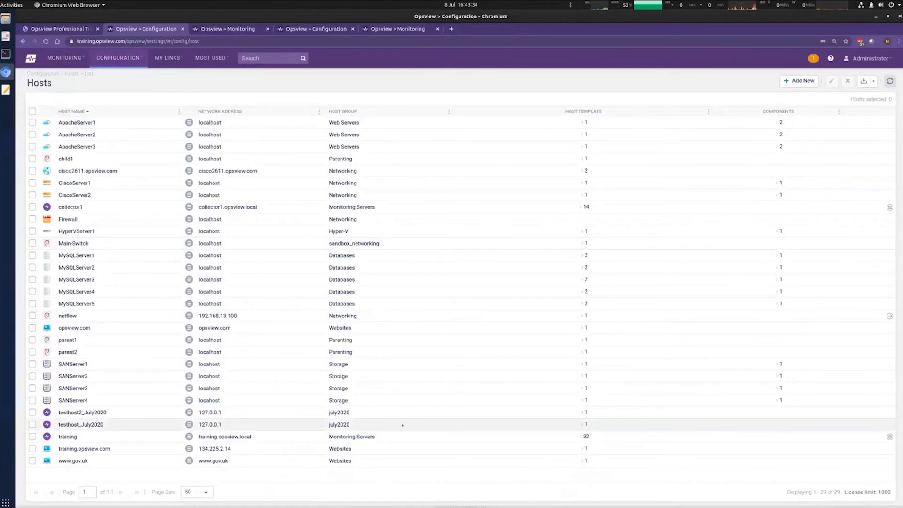
# Step: Clone testhost_July2020 as testhost3_July2020, keeping template nc-hosttemplate-june, and submit it
pyautogui.click(189, 425)
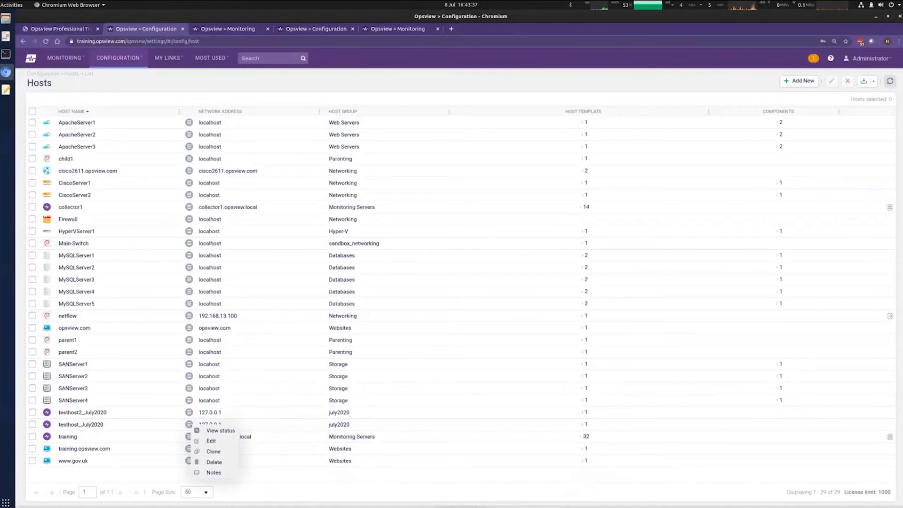
pyautogui.click(215, 451)
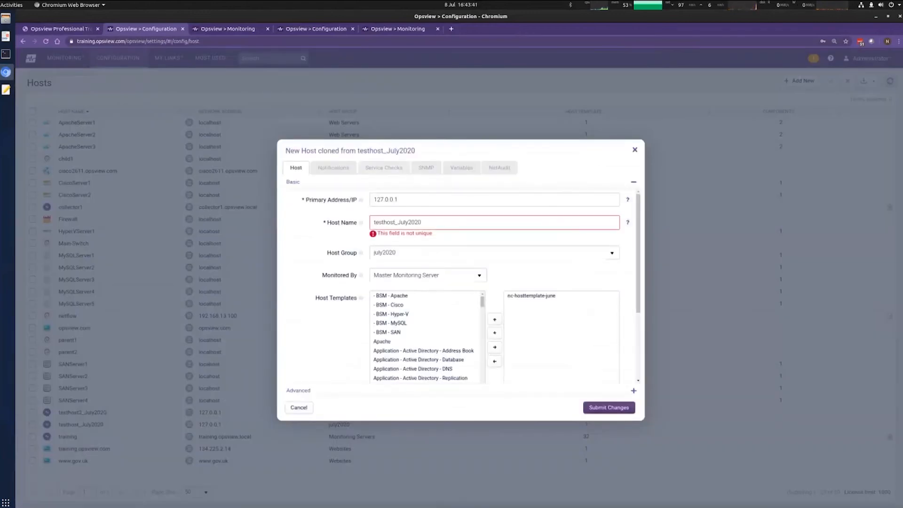
pyautogui.click(395, 222)
pyautogui.write('3')
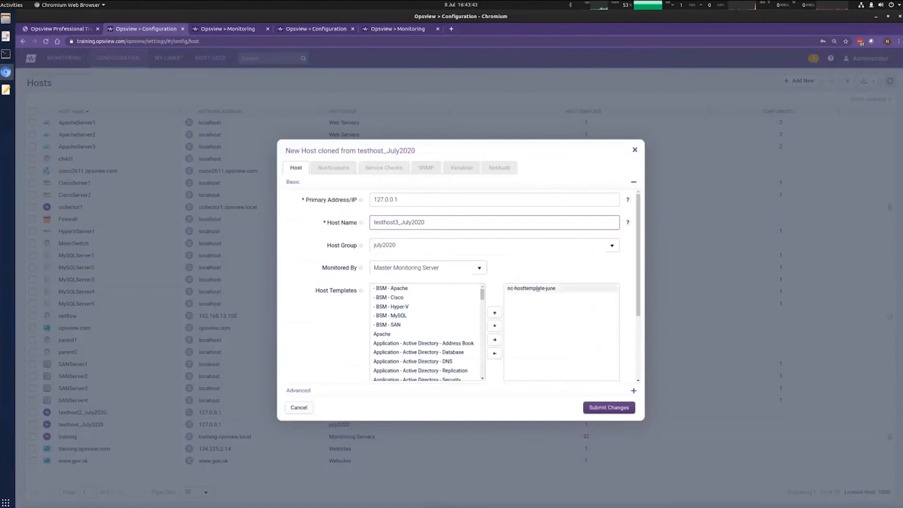
pyautogui.click(547, 288)
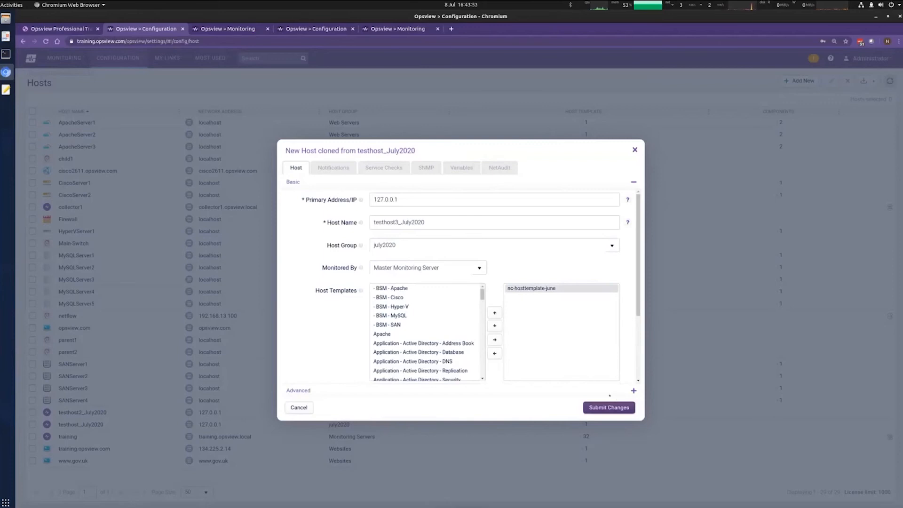
pyautogui.click(610, 408)
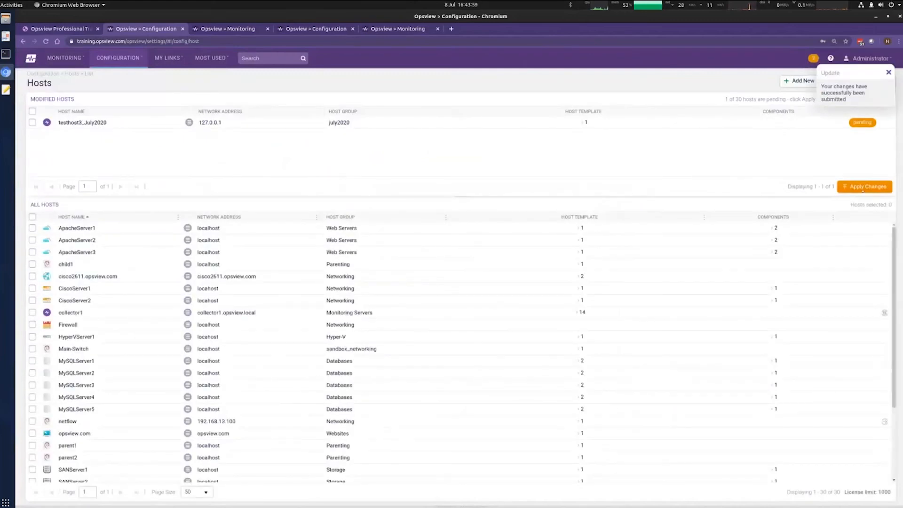
# Step: Open the nc-hosttemplate-june template from testhost3_July2020's entry
pyautogui.moveTo(81, 123); pyautogui.dragTo(105, 123)
pyautogui.click(573, 124)
pyautogui.click(582, 122)
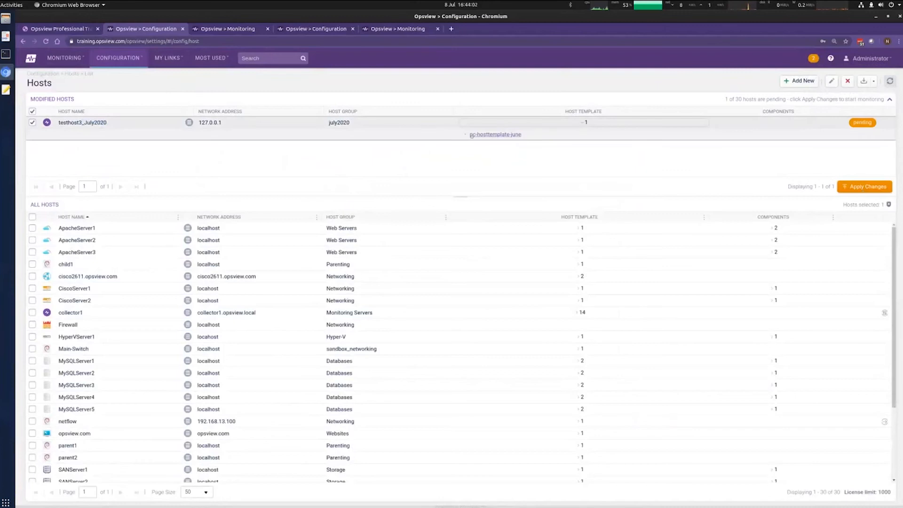
pyautogui.click(495, 135)
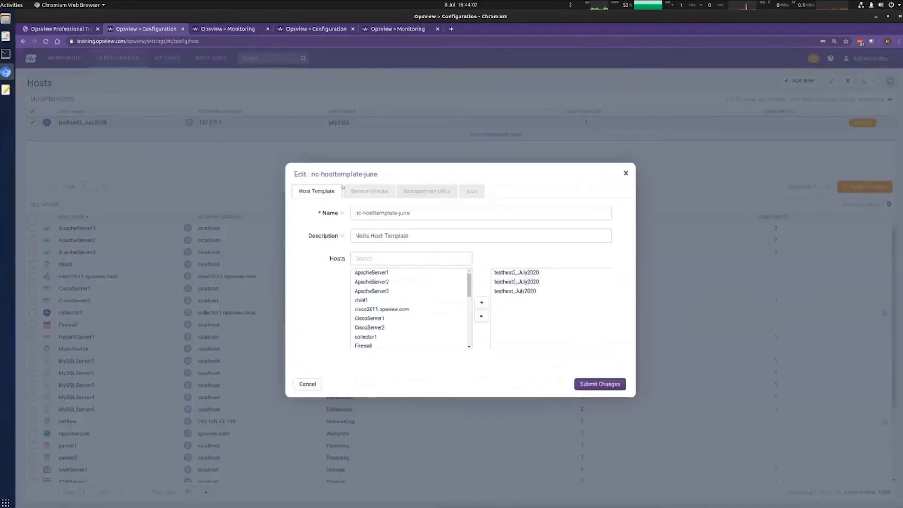
# Step: Review the template's OS > Base Unix Agent service checks, save it, and start applying changes
pyautogui.click(381, 192)
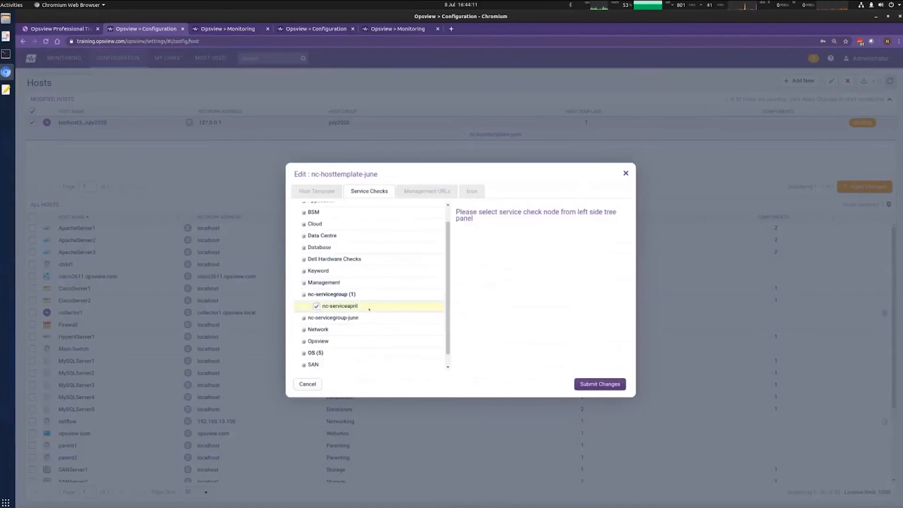
pyautogui.click(316, 353)
pyautogui.scroll(-4, 345, 311)
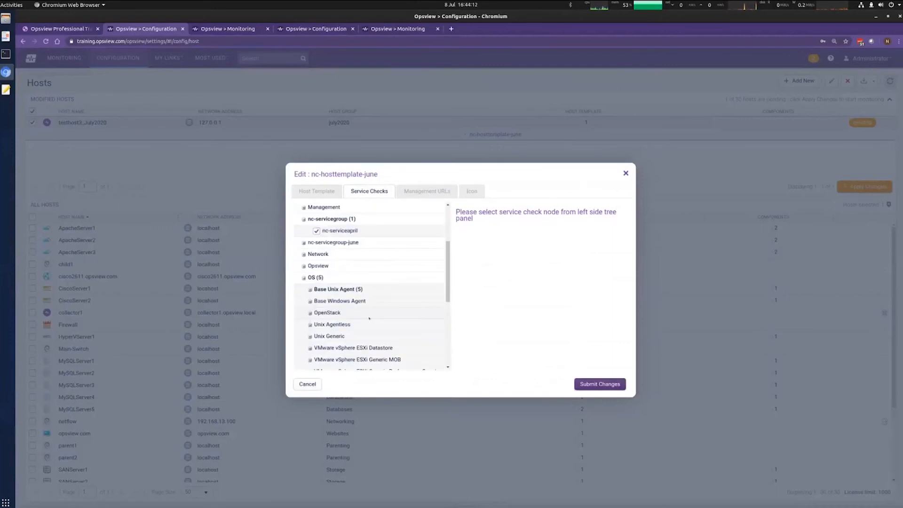
pyautogui.scroll(-1, 344, 310)
pyautogui.click(309, 252)
pyautogui.scroll(-1, 398, 293)
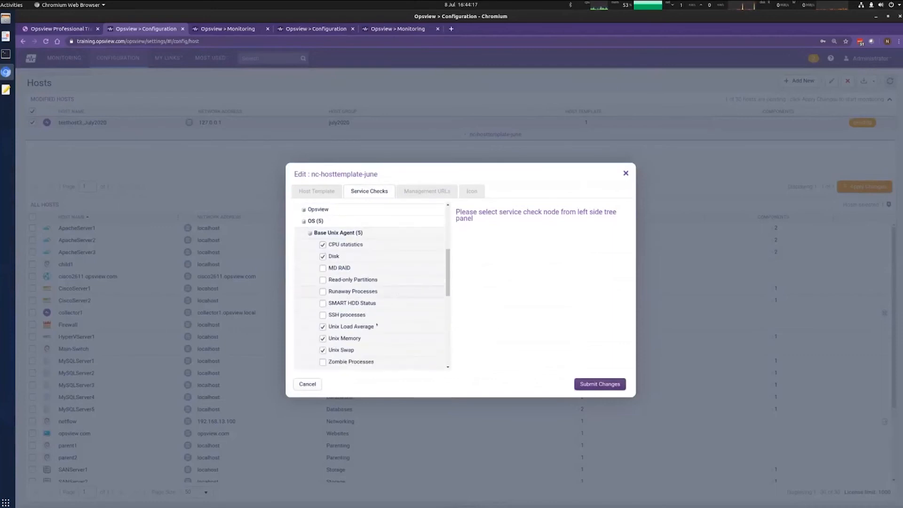
pyautogui.click(608, 385)
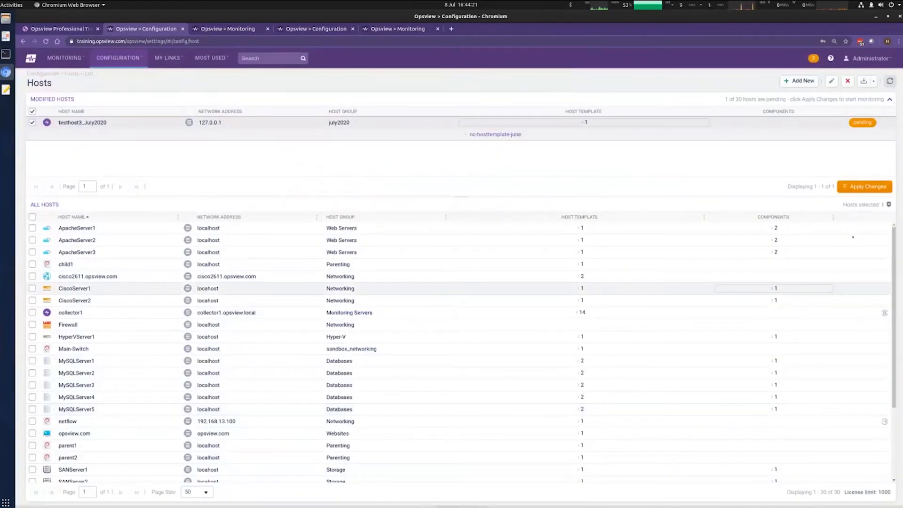
pyautogui.click(863, 189)
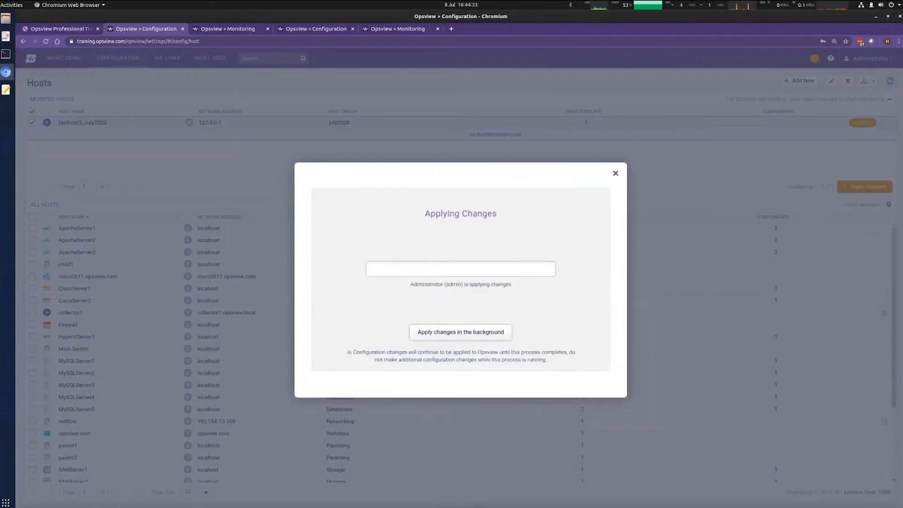
# Step: Apply the pending changes in the background and bring up the Configuration menu
pyautogui.click(477, 332)
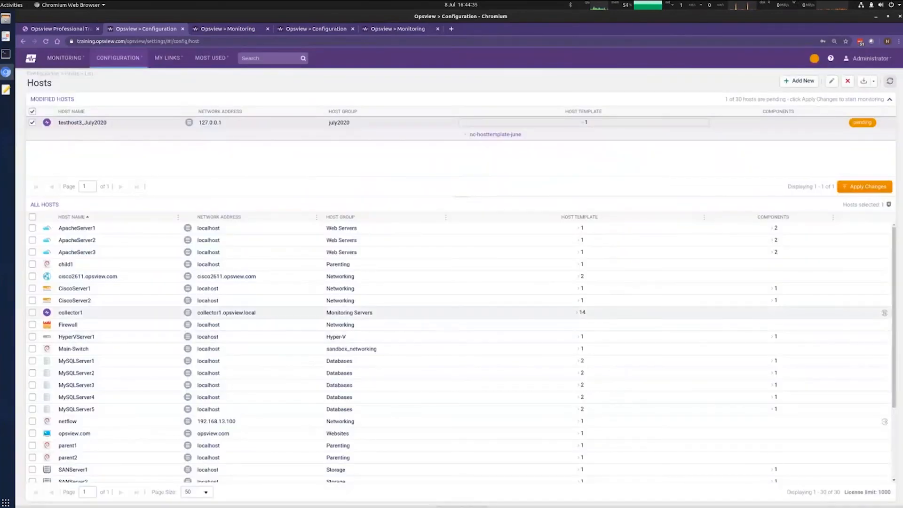
pyautogui.click(118, 57)
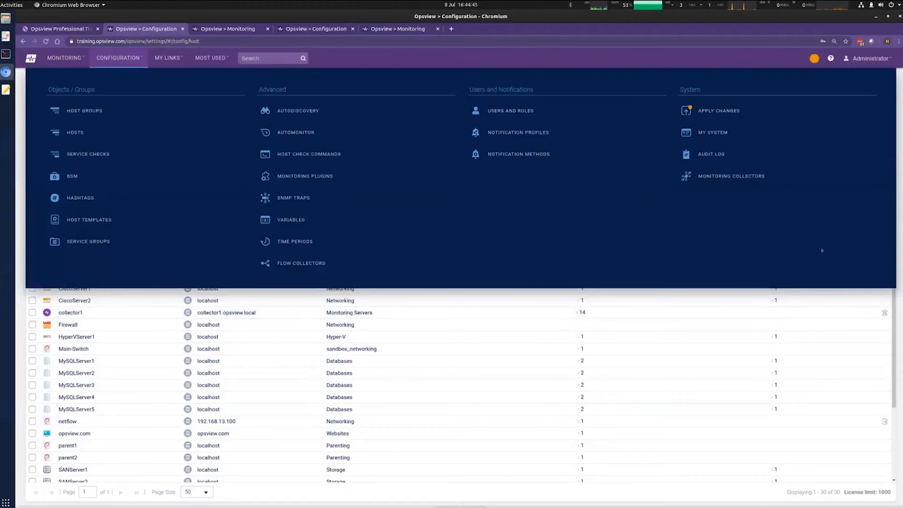
# Step: Show the Service Checks list filtered to nc-servicegroup-june
pyautogui.click(89, 154)
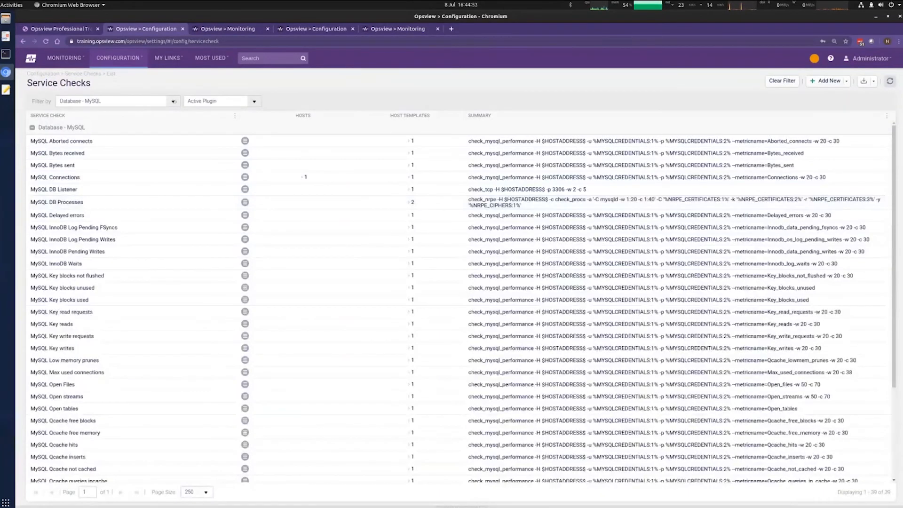
pyautogui.click(173, 101)
pyautogui.scroll(-2, 179, 173)
pyautogui.scroll(-3, 179, 174)
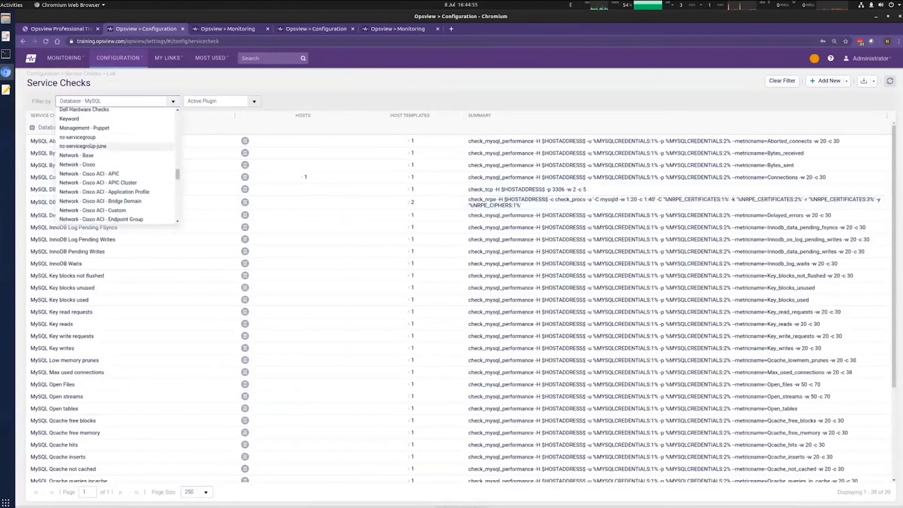
pyautogui.click(144, 146)
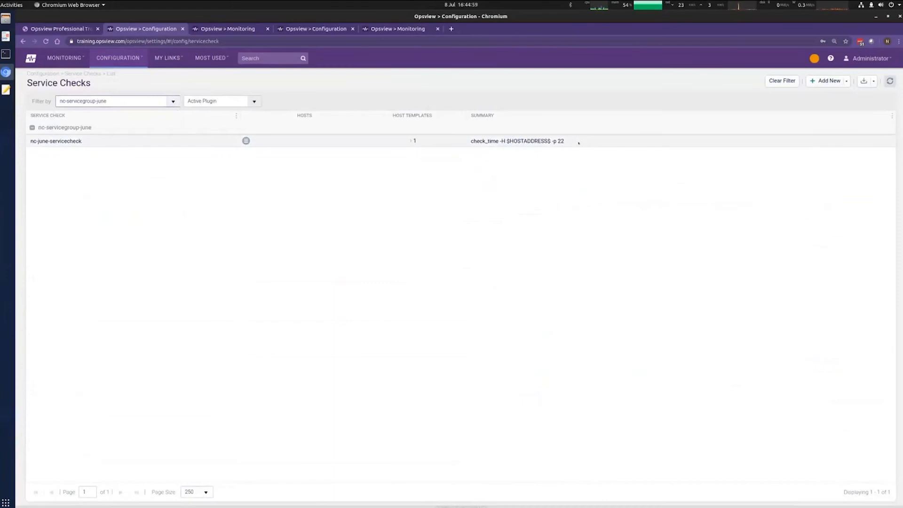
# Step: Inspect nc-june-servicecheck's check_time command and list the service check types to add
pyautogui.moveTo(461, 144); pyautogui.dragTo(510, 204)
pyautogui.click(517, 173)
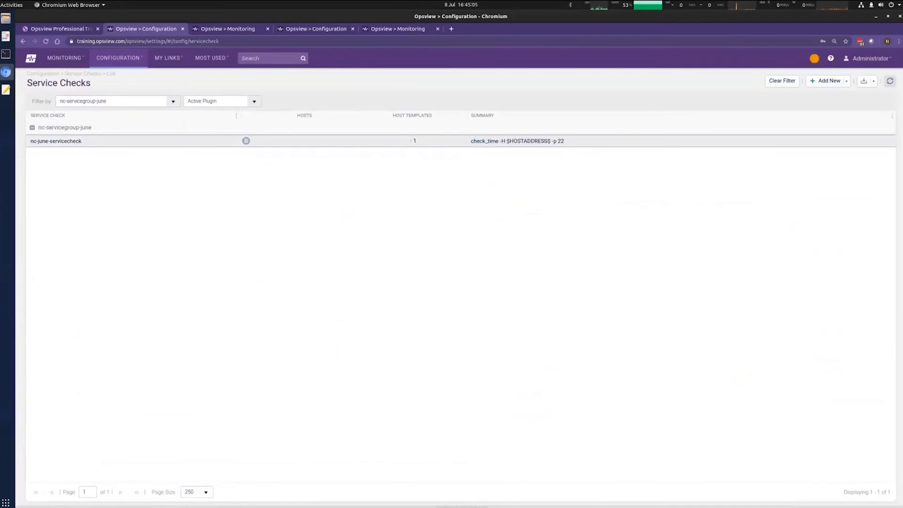
pyautogui.tripleClick(499, 141)
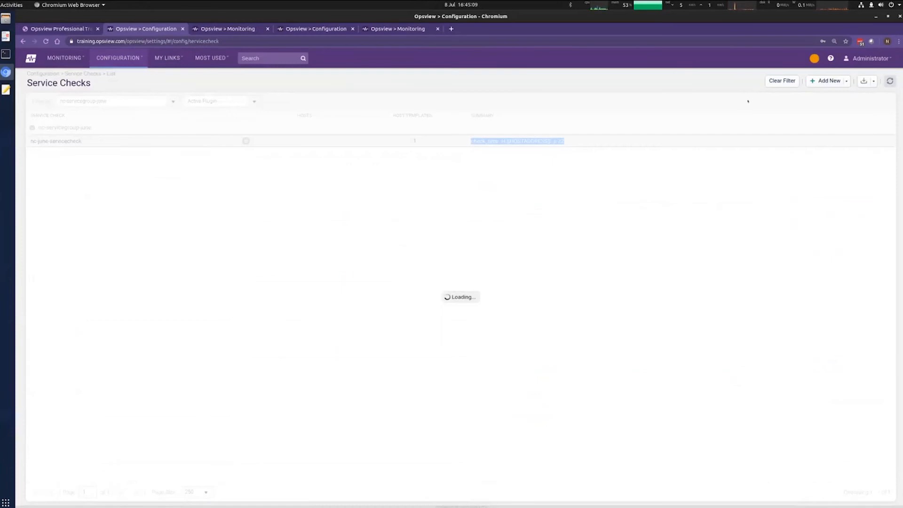
pyautogui.click(824, 85)
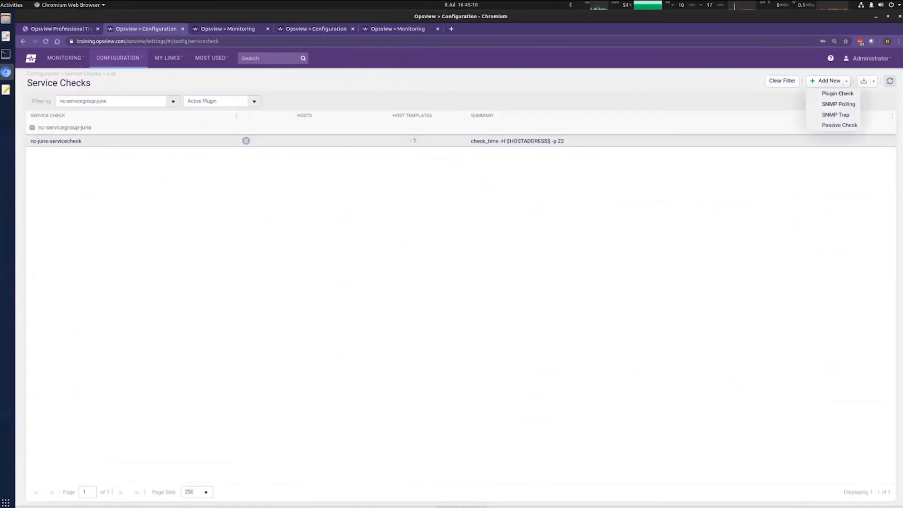
# Step: Start a new plugin check named nc-july-servicecheck and assign host template nc-hosttemplate-june
pyautogui.click(840, 95)
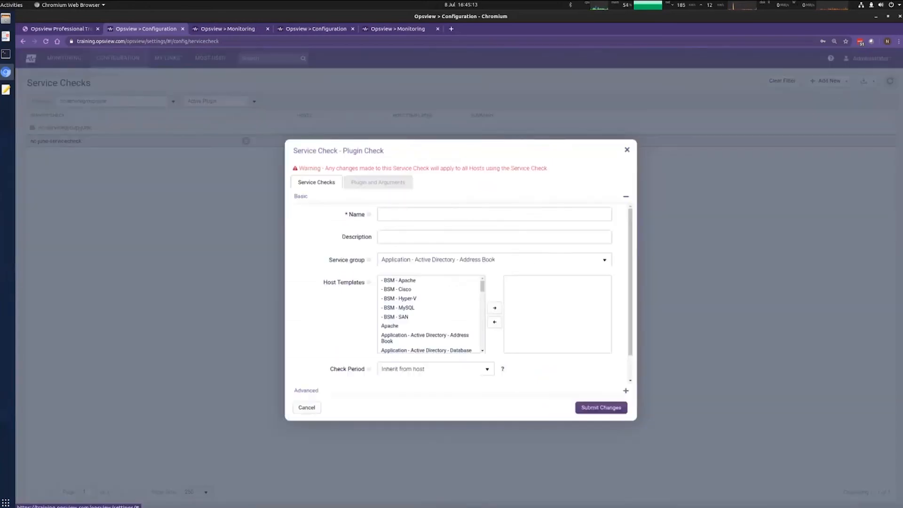
pyautogui.write('nc')
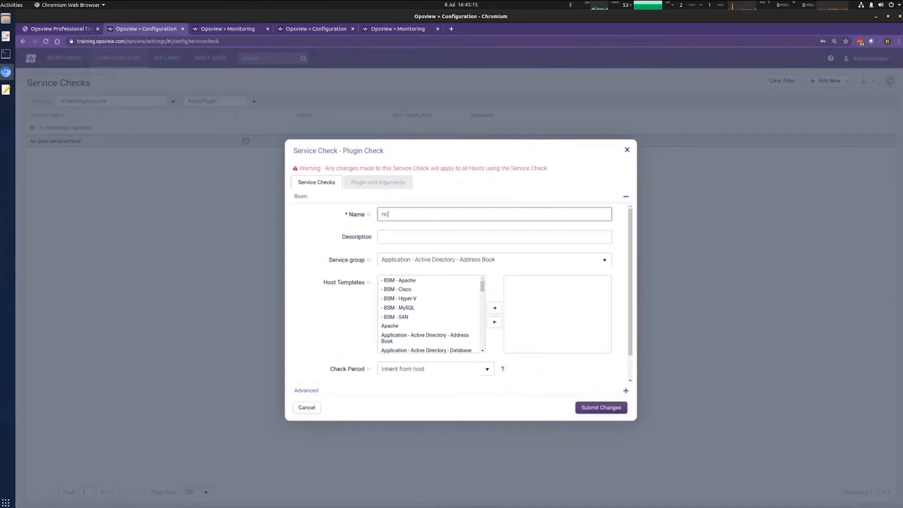
pyautogui.write('-july-servicecheck')
pyautogui.moveTo(483, 286); pyautogui.dragTo(483, 319)
pyautogui.scroll(3, 464, 336)
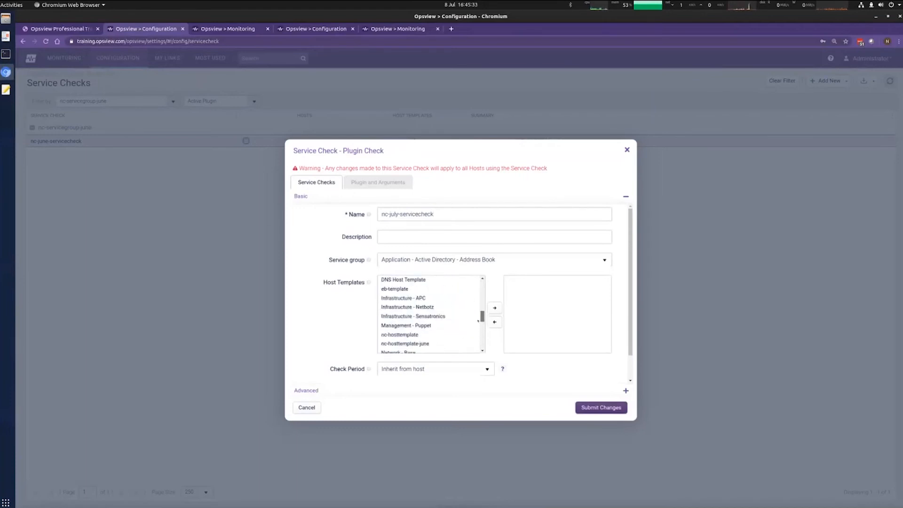
pyautogui.click(415, 344)
pyautogui.click(495, 307)
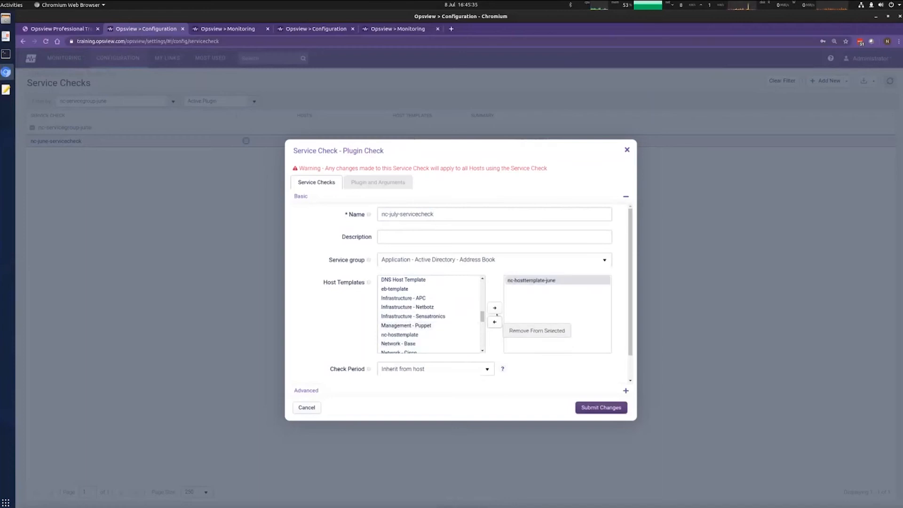
# Step: Put the check in service group nc-servicegroup-june
pyautogui.click(605, 260)
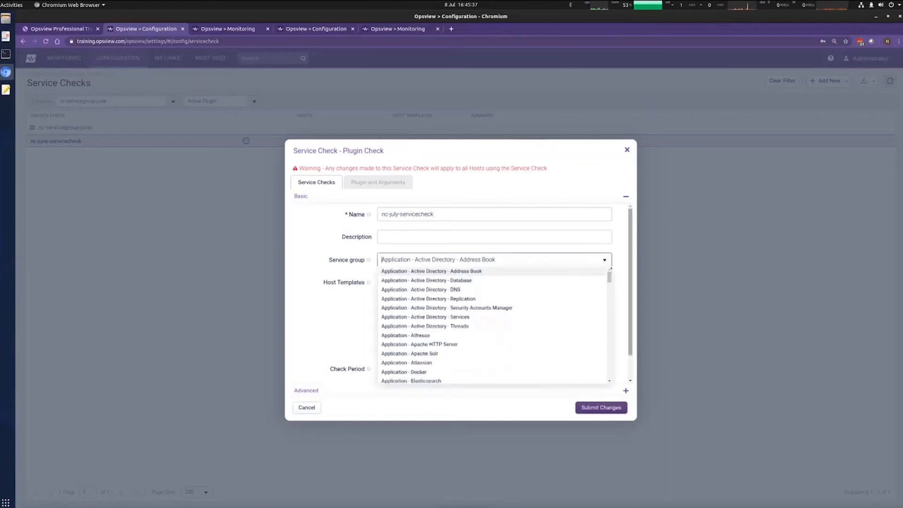
pyautogui.scroll(-3, 611, 281)
pyautogui.scroll(-10, 611, 281)
pyautogui.moveTo(609, 315); pyautogui.dragTo(610, 337)
pyautogui.scroll(2, 610, 336)
pyautogui.click(454, 322)
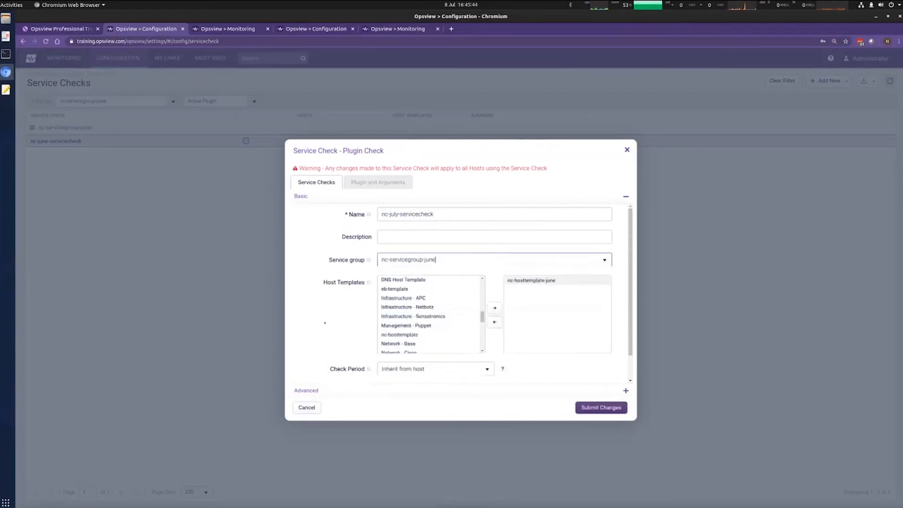
pyautogui.click(549, 332)
pyautogui.moveTo(627, 245); pyautogui.dragTo(626, 265)
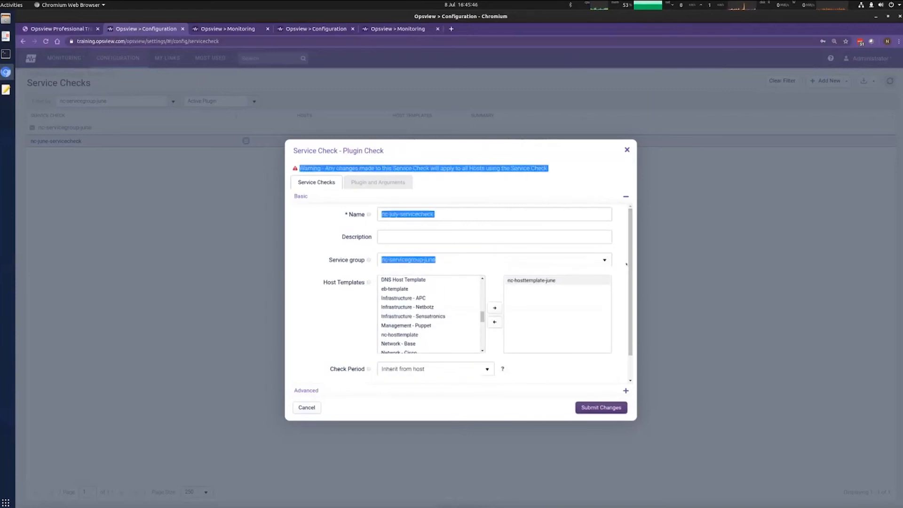
pyautogui.scroll(-1, 627, 264)
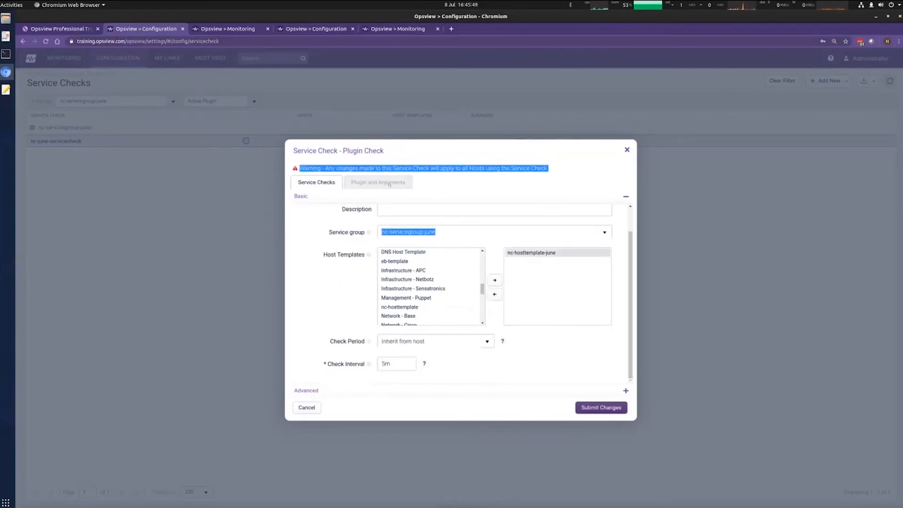
pyautogui.click(390, 183)
# Step: Choose check_time as the plugin and view its usage help
pyautogui.click(510, 208)
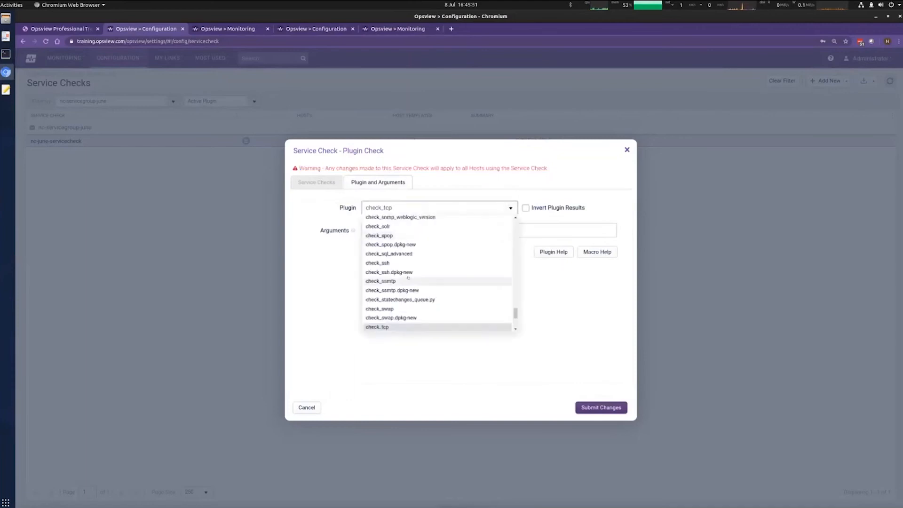
pyautogui.scroll(10, 409, 278)
pyautogui.scroll(3, 479, 296)
pyautogui.scroll(10, 479, 296)
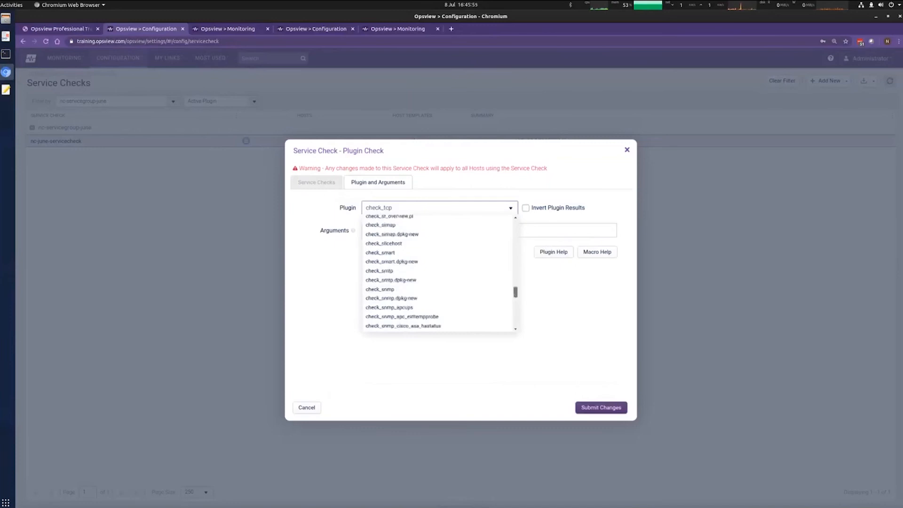
pyautogui.scroll(10, 421, 274)
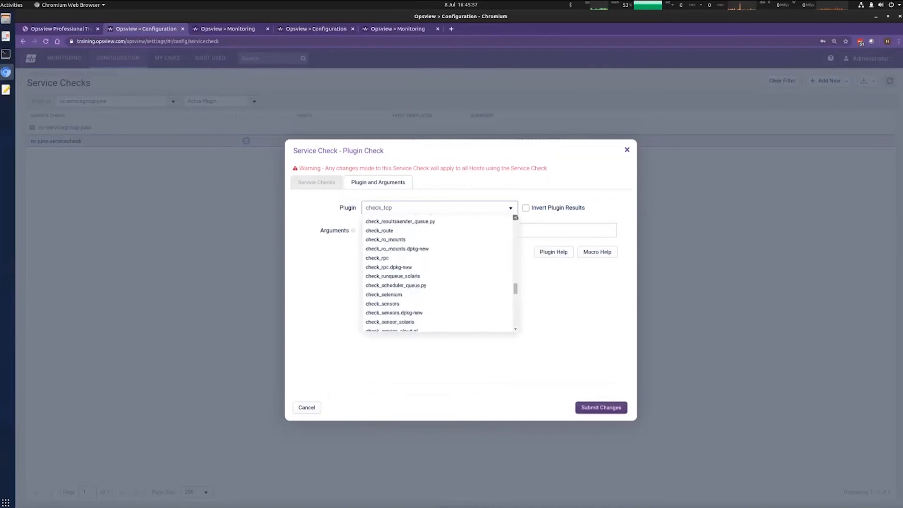
pyautogui.scroll(-15, 440, 273)
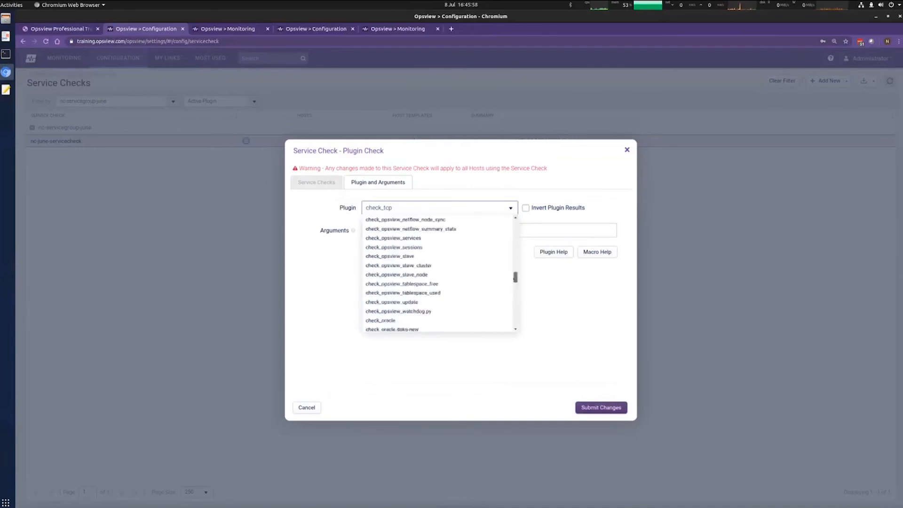
pyautogui.scroll(-10, 386, 248)
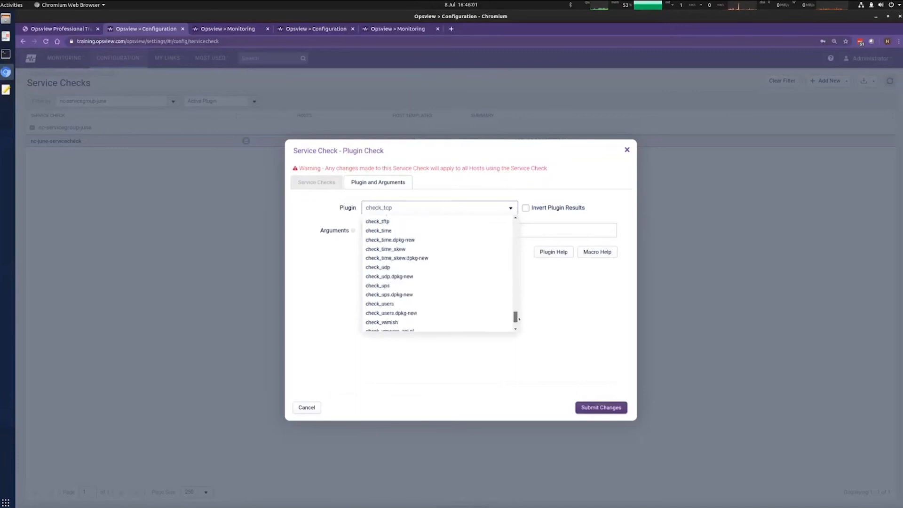
pyautogui.click(386, 231)
pyautogui.press('Tab')
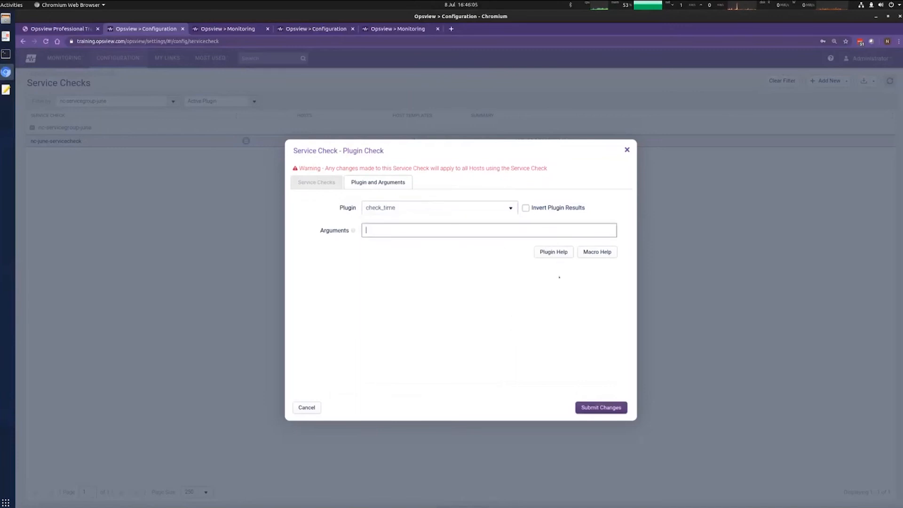
pyautogui.click(551, 253)
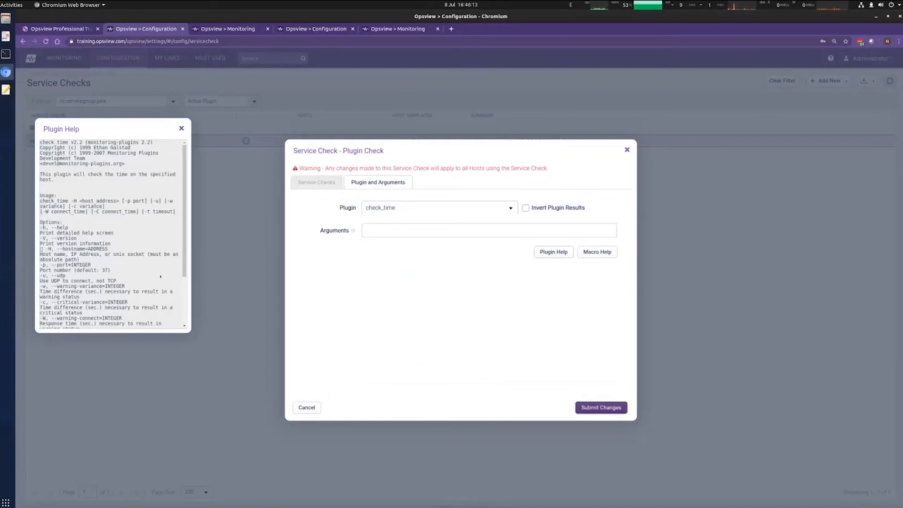
# Step: Enter the arguments '-H $HOSTADDRESS$ -p 22' and save the new service check
pyautogui.click(421, 231)
pyautogui.write('-H')
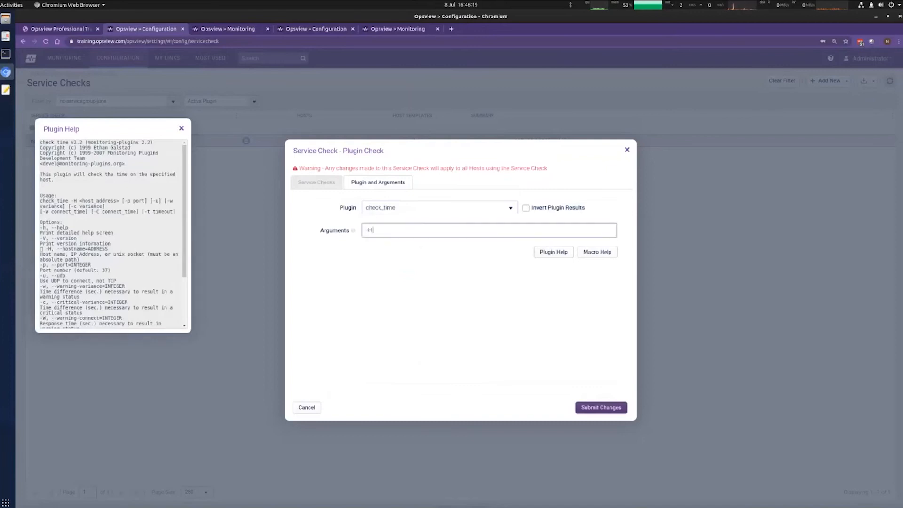
pyautogui.write(' $HOSTADDRESS$')
pyautogui.moveTo(373, 230); pyautogui.dragTo(421, 230)
pyautogui.click(421, 230)
pyautogui.click(487, 233)
pyautogui.write('-p 22')
pyautogui.press('Return')
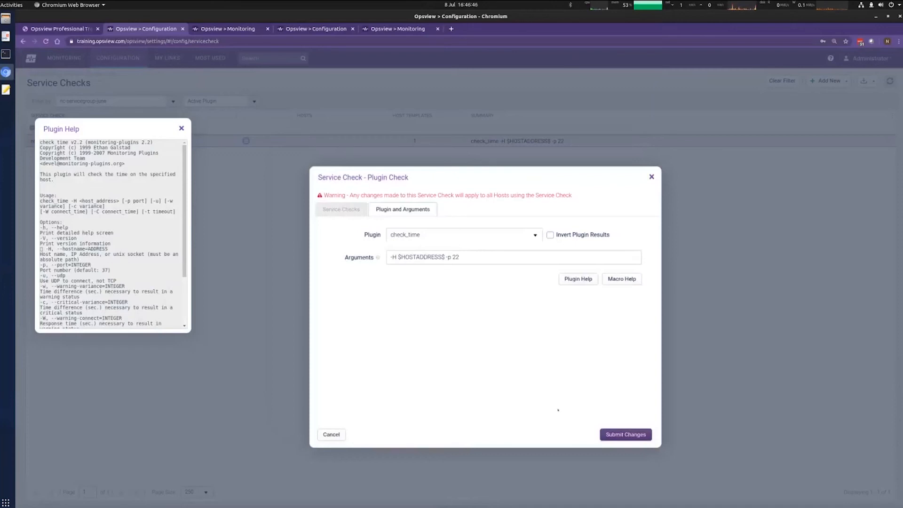
pyautogui.click(650, 440)
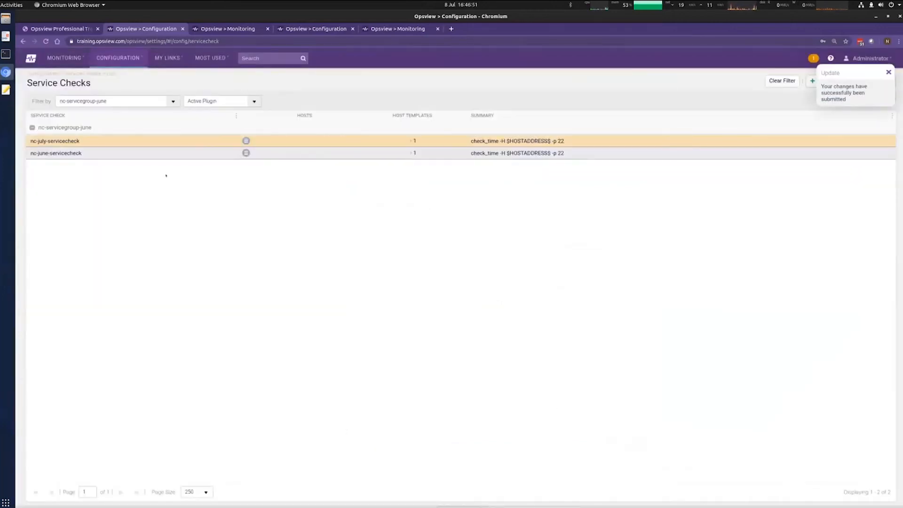
# Step: Edit nc-july-servicecheck and tag it with nc-training-hashtag under Advanced settings
pyautogui.click(246, 140)
pyautogui.click(265, 147)
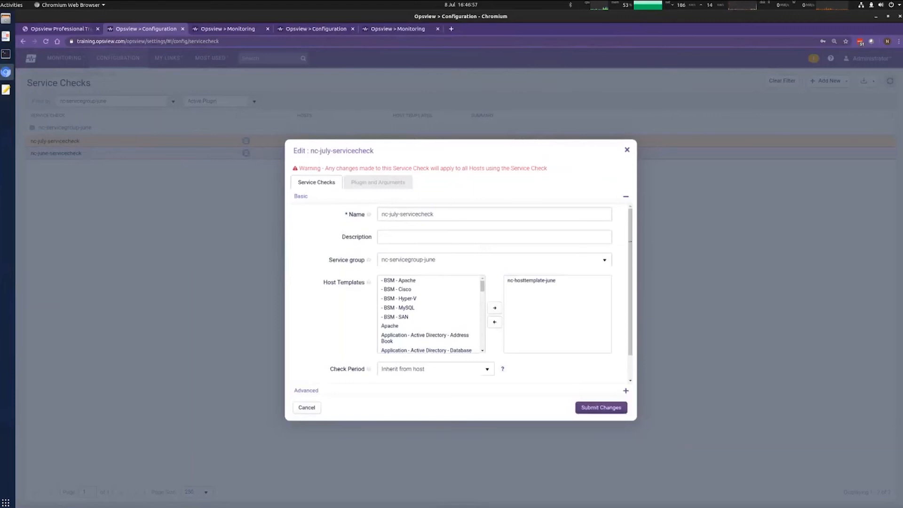
pyautogui.scroll(-2, 582, 254)
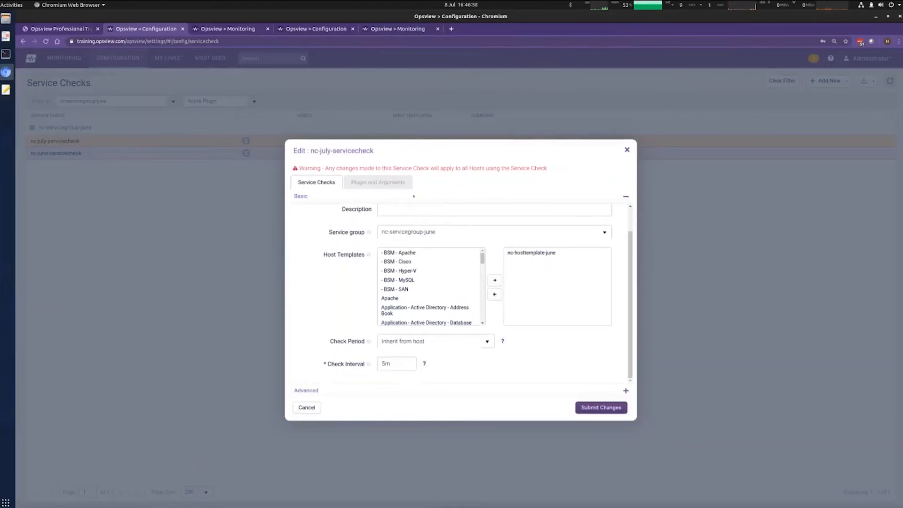
pyautogui.click(370, 182)
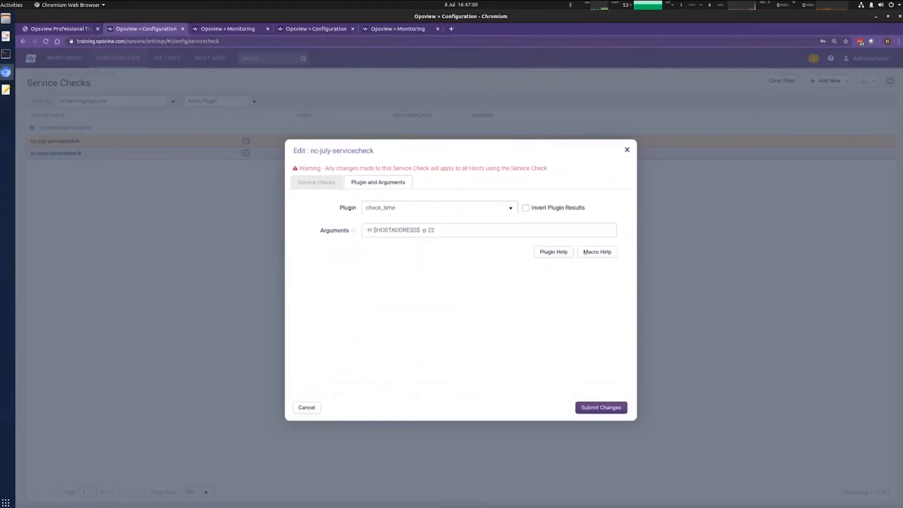
pyautogui.click(309, 181)
pyautogui.scroll(-1, 552, 369)
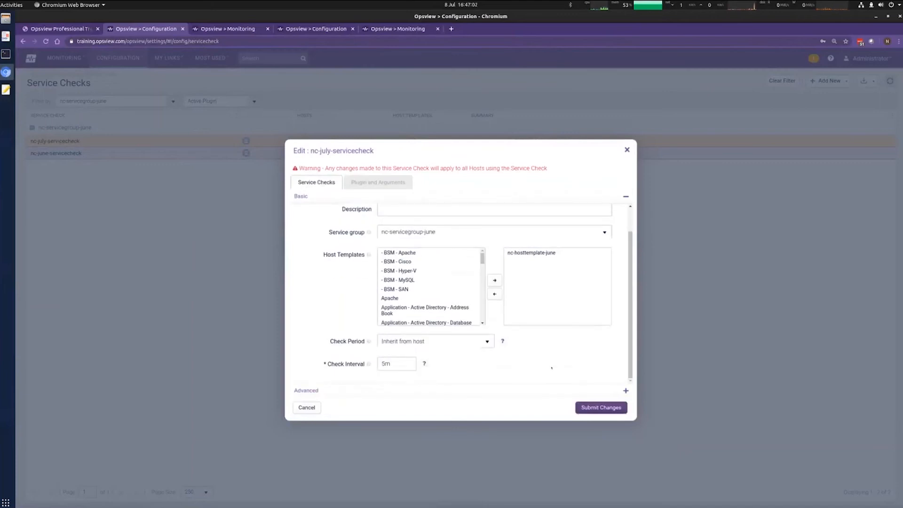
pyautogui.click(625, 391)
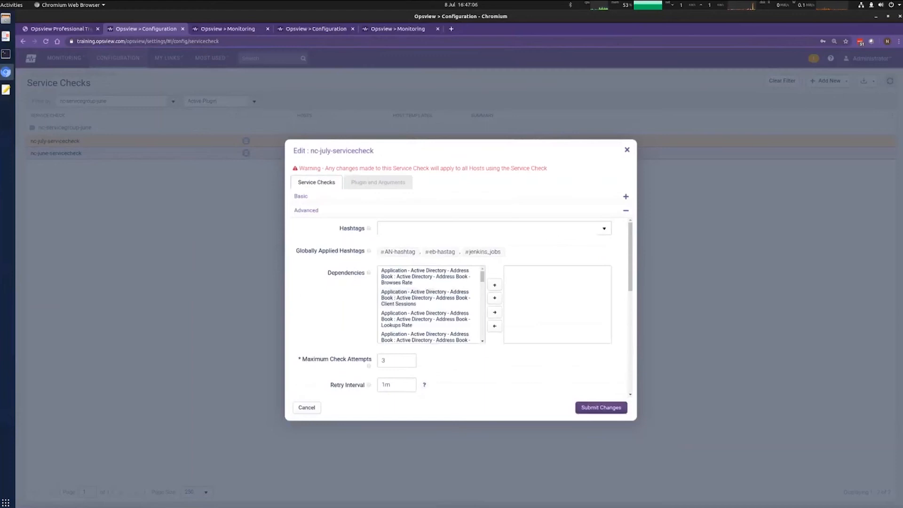
pyautogui.click(604, 228)
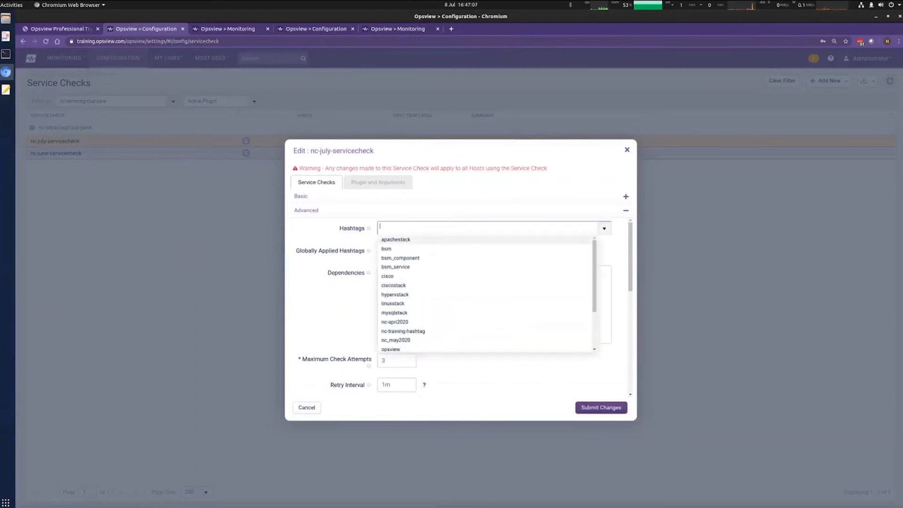
pyautogui.click(399, 331)
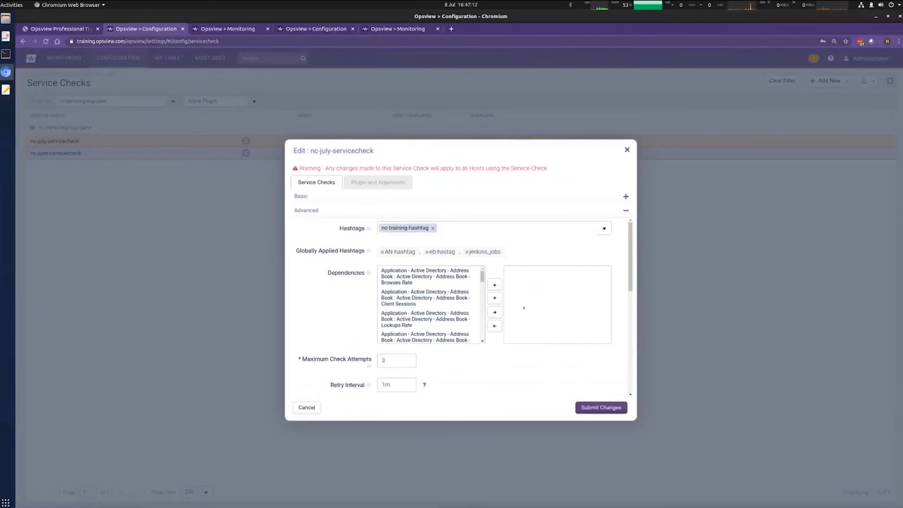
# Step: Set Maximum Check Attempts to 5
pyautogui.scroll(-3, 630, 256)
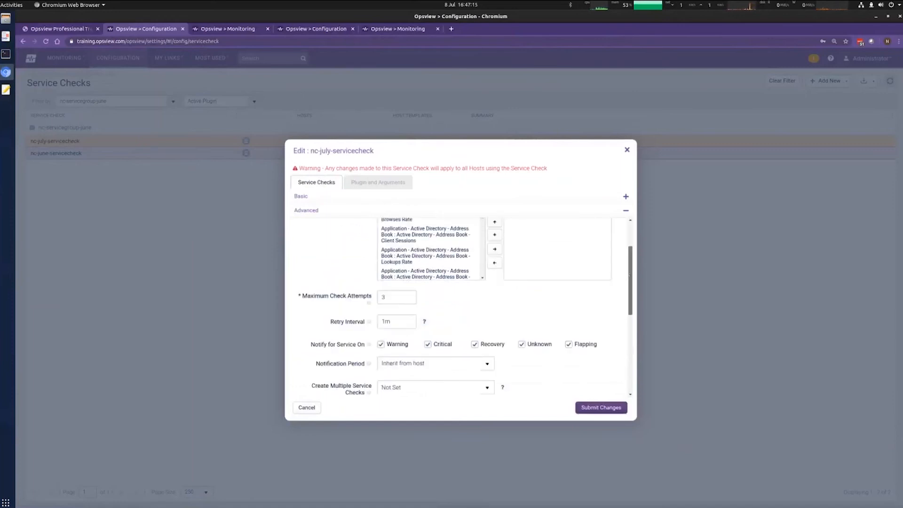
pyautogui.doubleClick(383, 254)
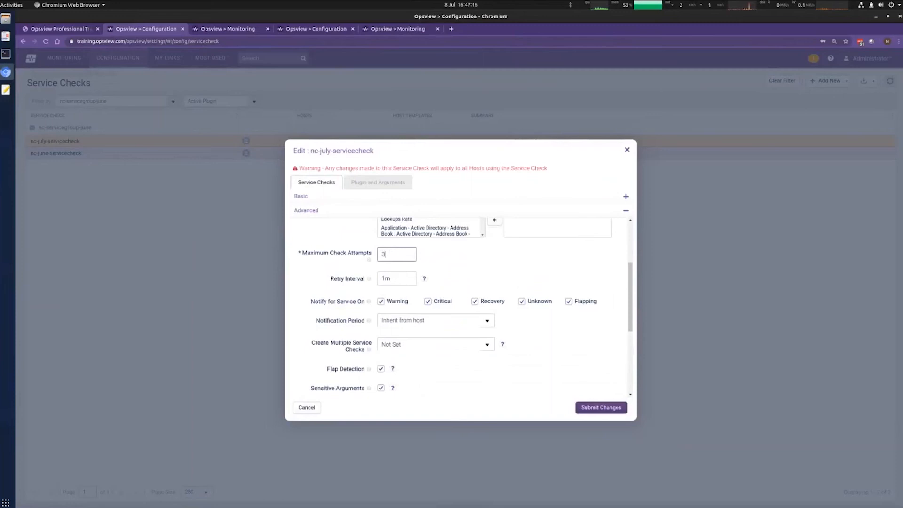
pyautogui.press('Tab')
pyautogui.hotkey('shift', 'Tab')
pyautogui.write('5')
pyautogui.moveTo(632, 302); pyautogui.dragTo(638, 312)
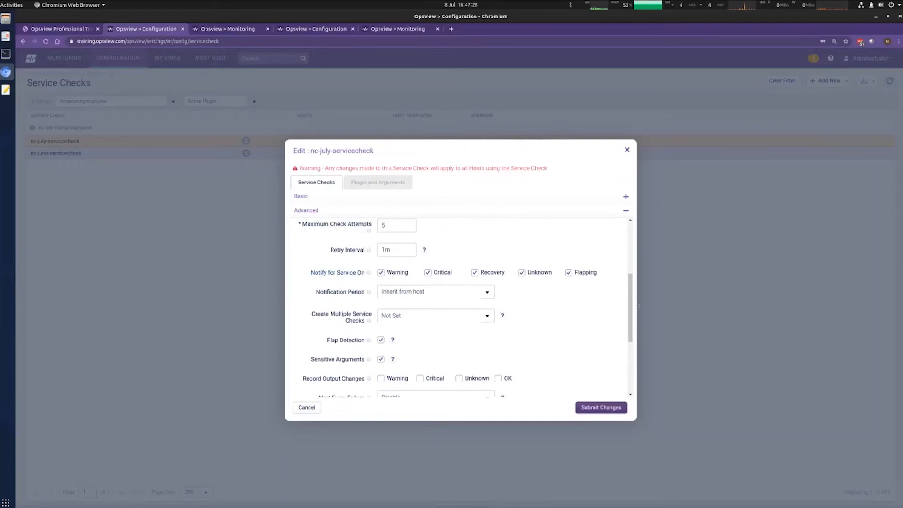
pyautogui.moveTo(628, 311); pyautogui.dragTo(640, 346)
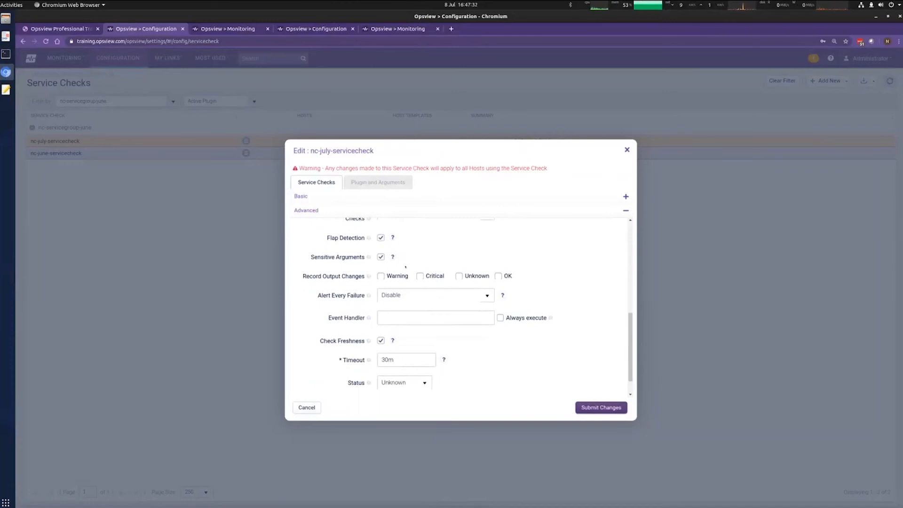
# Step: Recheck the plugin arguments and submit the edited service check
pyautogui.moveTo(391, 257)
pyautogui.click(385, 188)
pyautogui.tripleClick(392, 230)
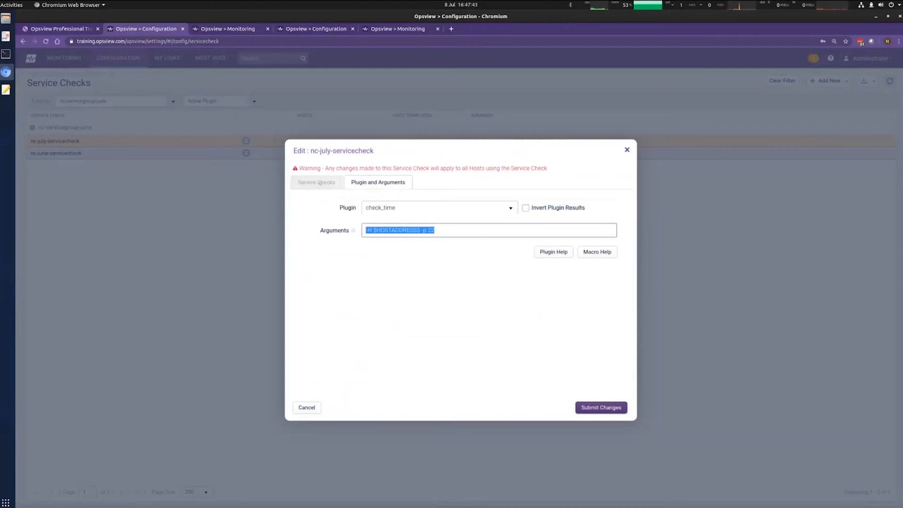
pyautogui.click(320, 183)
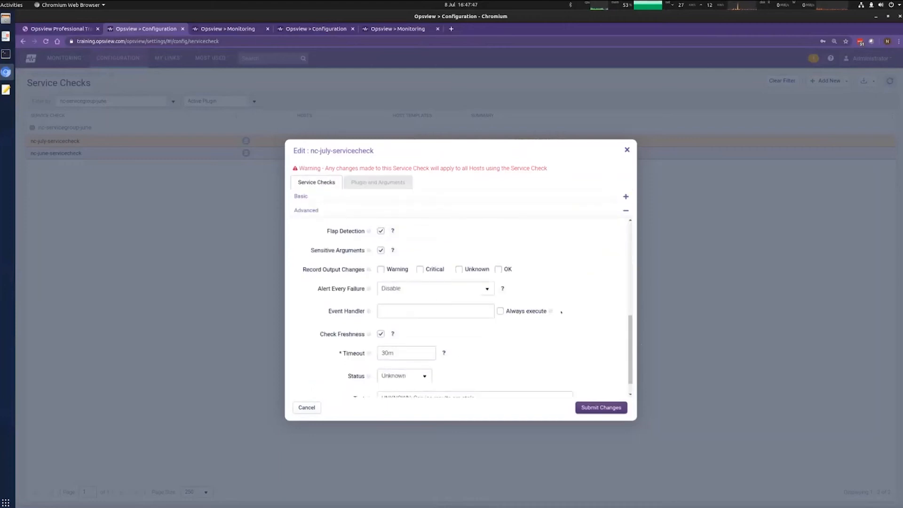
pyautogui.scroll(-1, 629, 351)
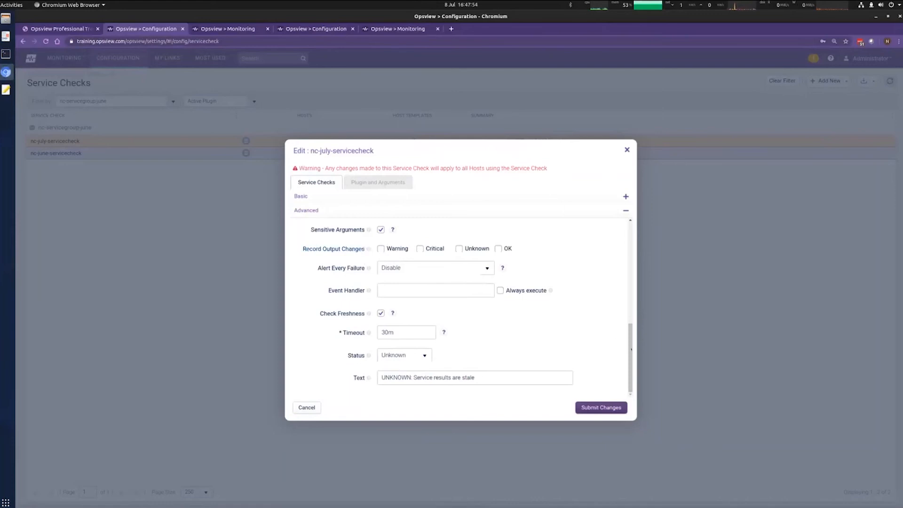
pyautogui.moveTo(631, 341); pyautogui.dragTo(631, 247)
pyautogui.click(534, 235)
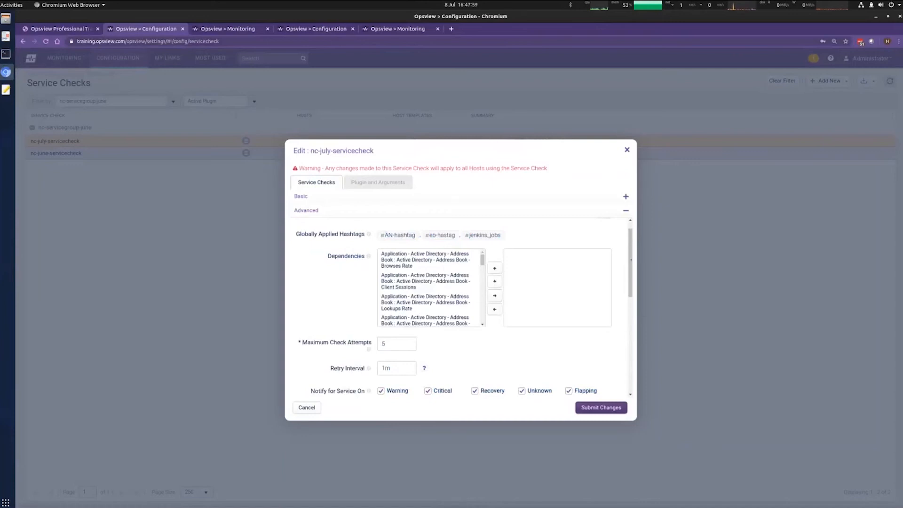
pyautogui.moveTo(631, 260); pyautogui.dragTo(631, 358)
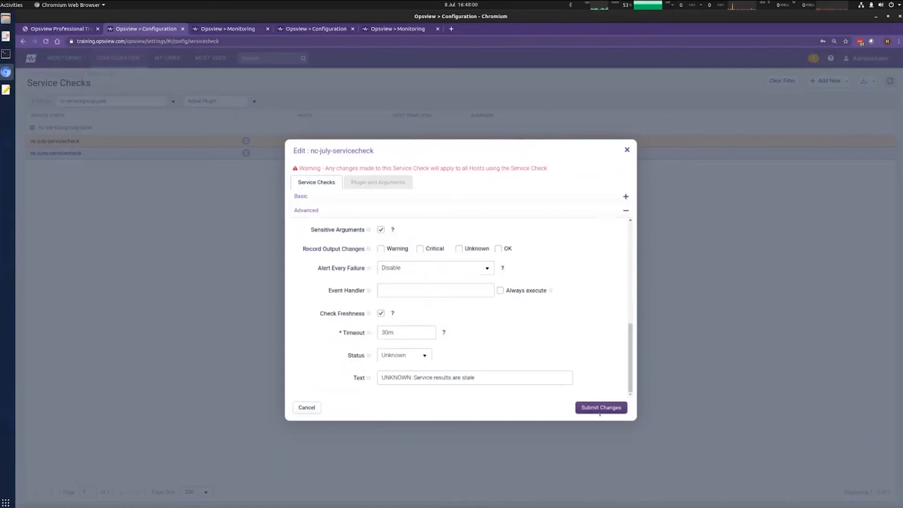
pyautogui.click(600, 409)
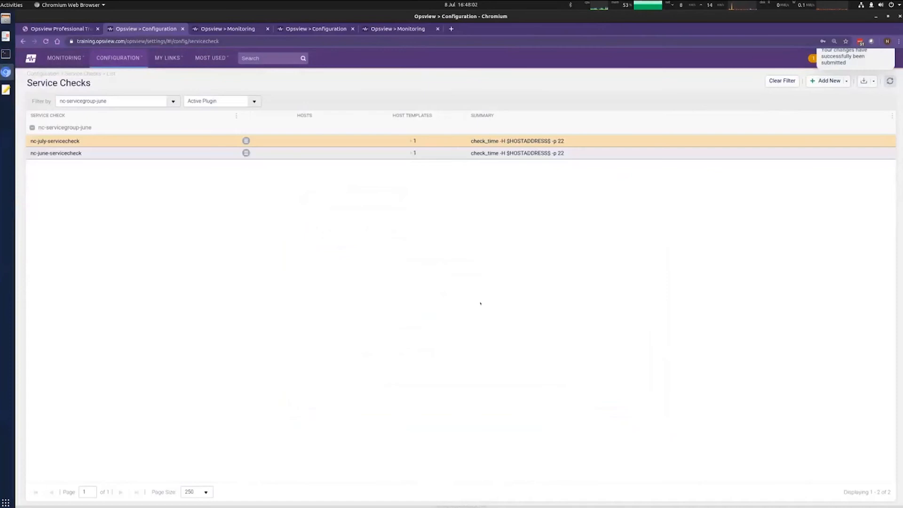
# Step: Show host templates for both checks, then apply the 2 pending changes in the background
pyautogui.click(412, 141)
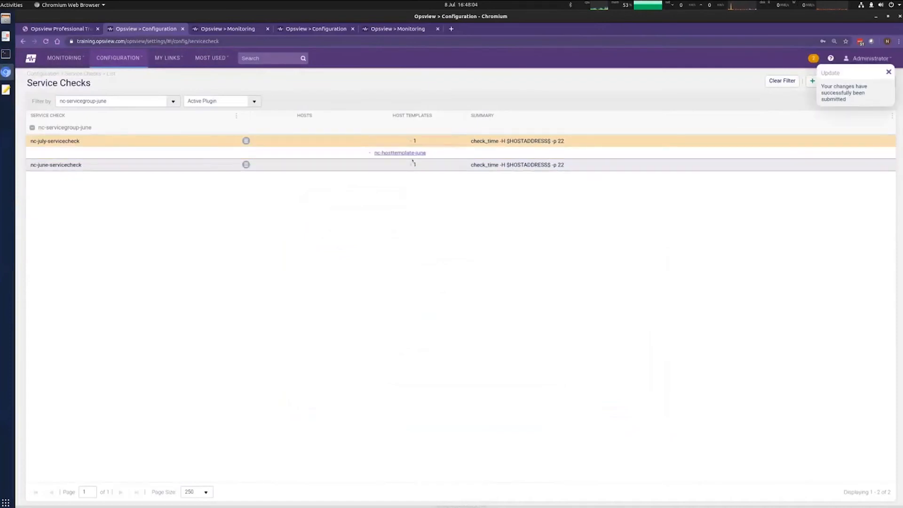
pyautogui.click(414, 165)
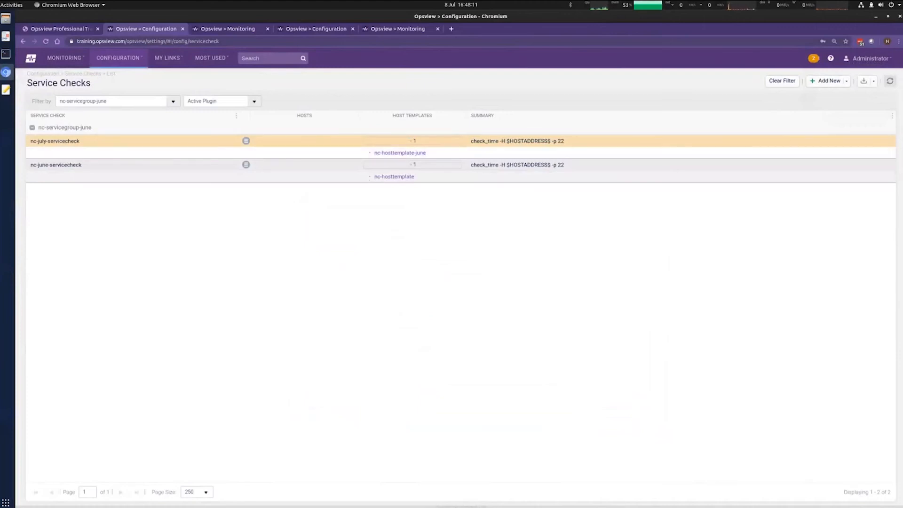
pyautogui.click(814, 58)
pyautogui.click(582, 384)
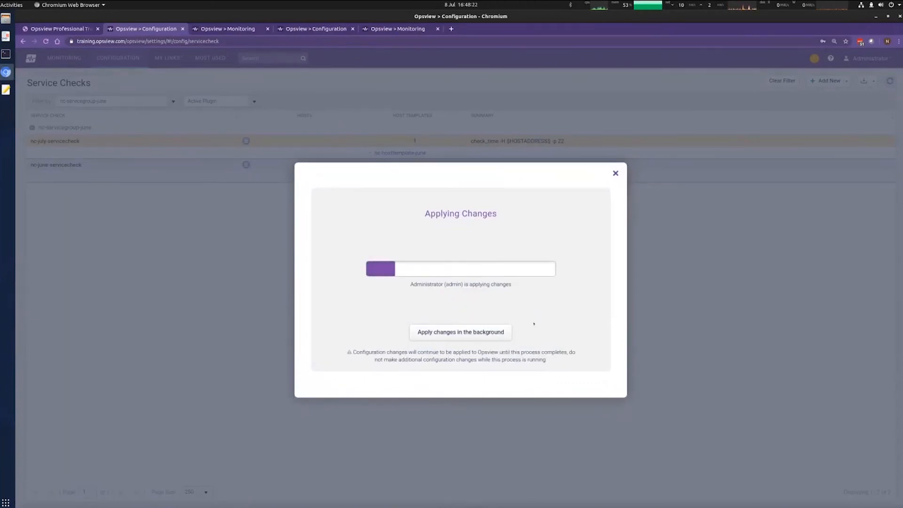
pyautogui.click(492, 334)
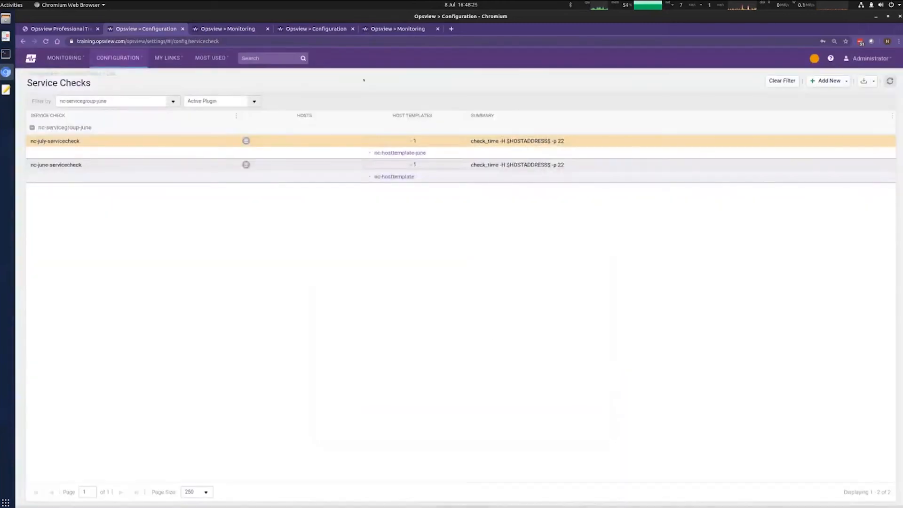
pyautogui.click(64, 62)
# Step: In the Navigator, expand Sandbox > july2020 and show testhost3_July2020's service checks
pyautogui.click(77, 111)
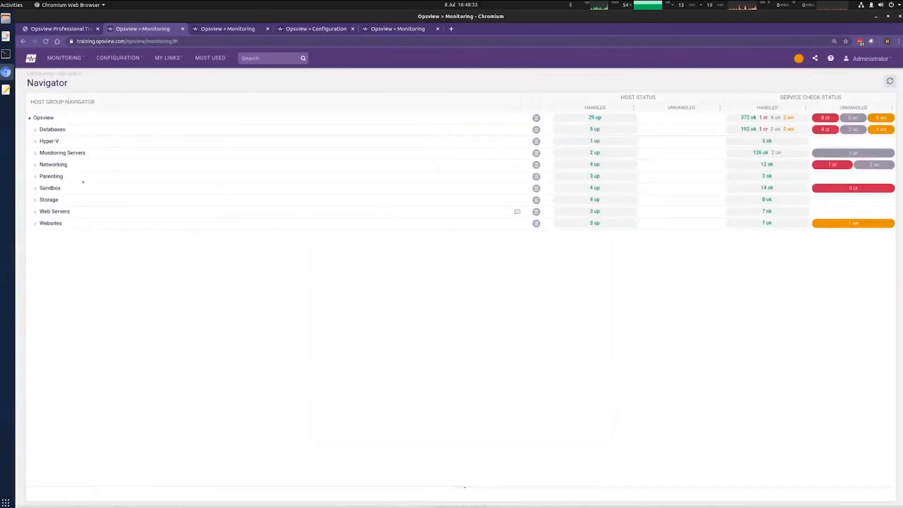
pyautogui.click(35, 188)
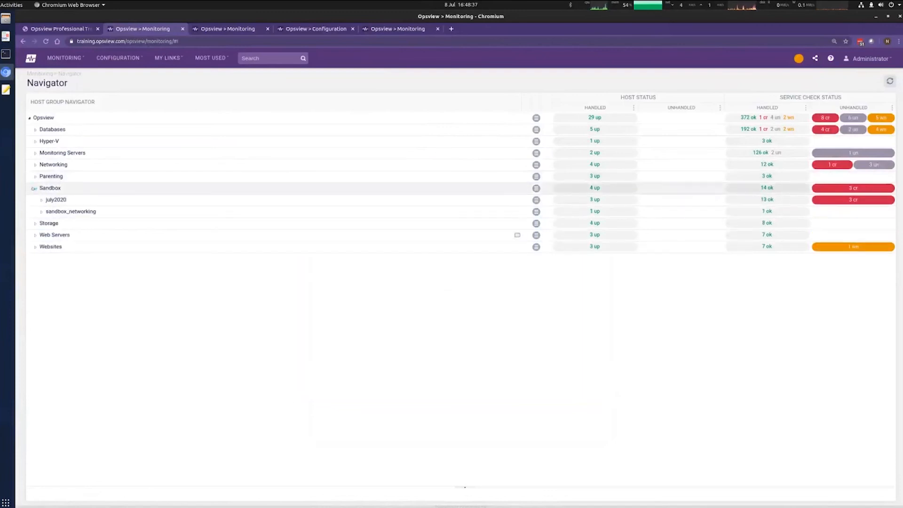
pyautogui.click(41, 200)
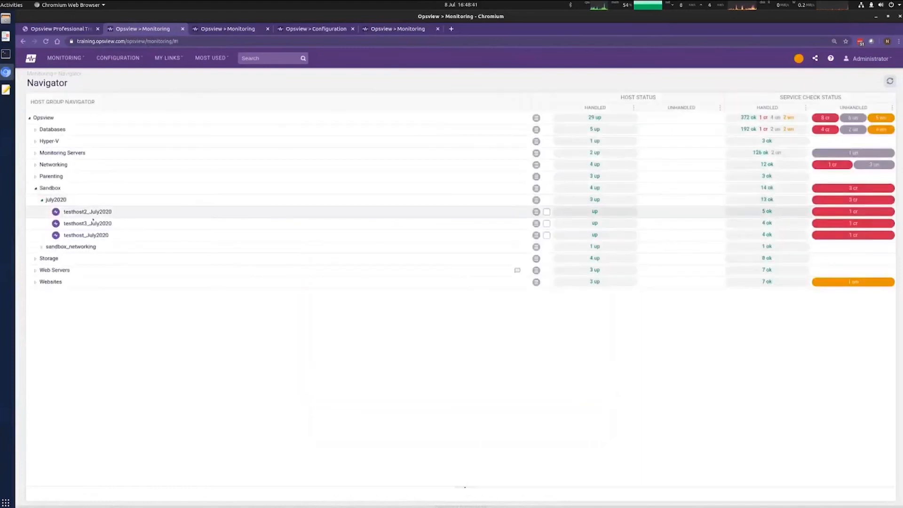
pyautogui.moveTo(64, 224); pyautogui.dragTo(431, 219)
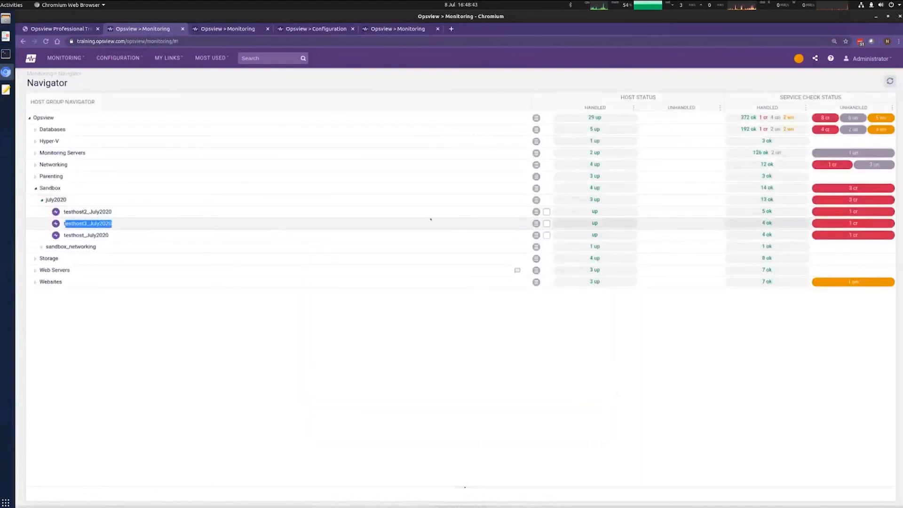
pyautogui.click(547, 224)
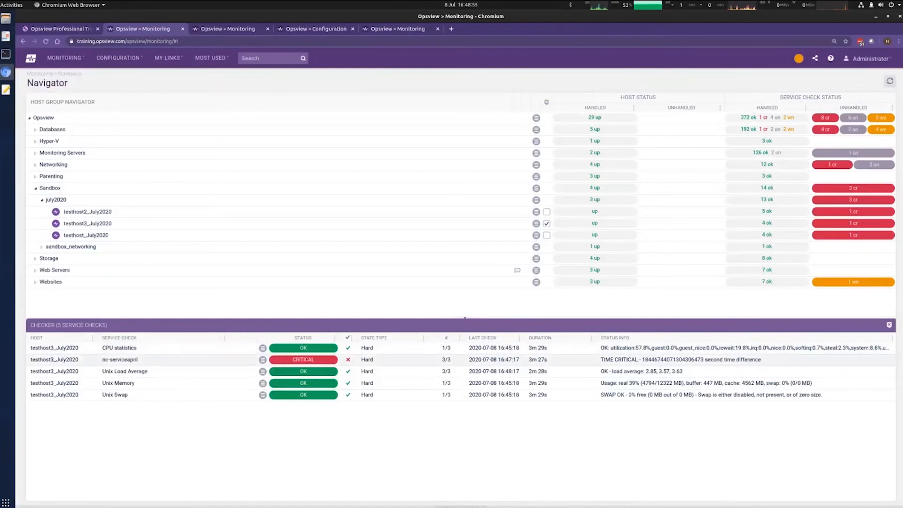
# Step: Refresh the status data and open nc-july-servicecheck's configuration for editing
pyautogui.tripleClick(681, 360)
pyautogui.click(890, 81)
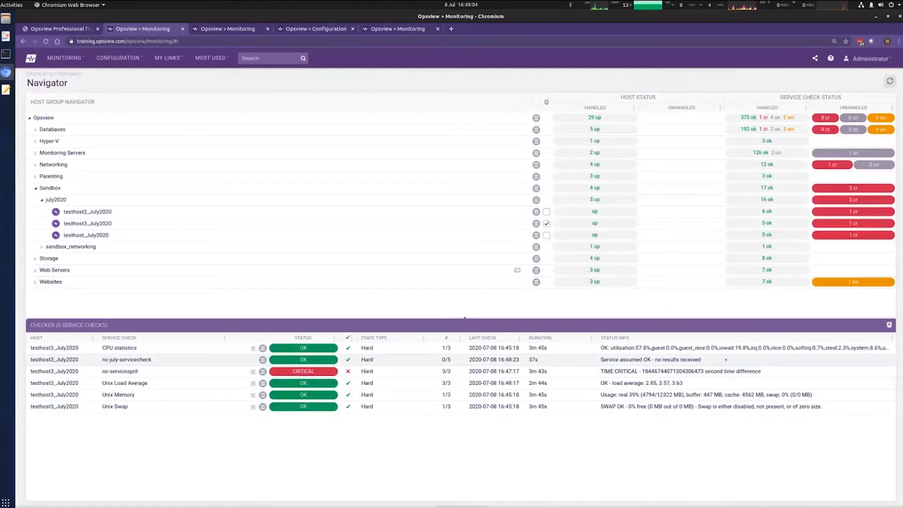
pyautogui.moveTo(28, 372); pyautogui.dragTo(571, 367)
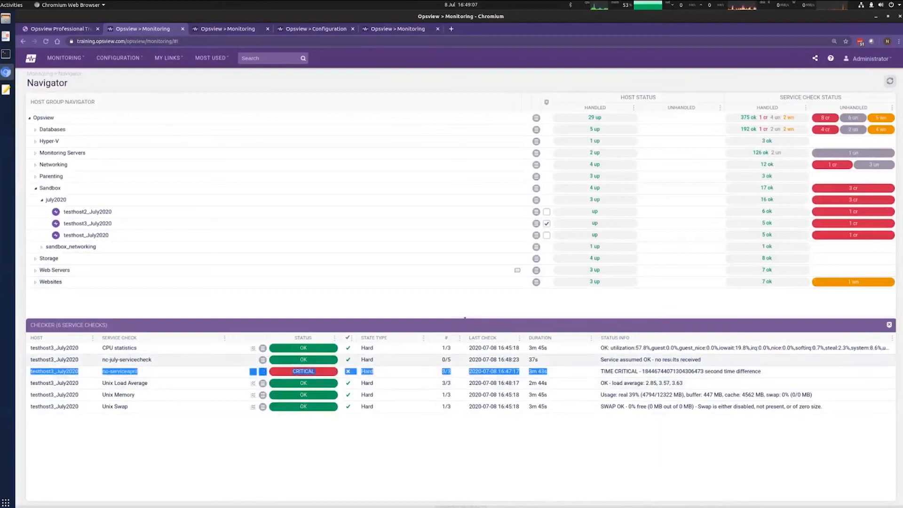
pyautogui.click(782, 373)
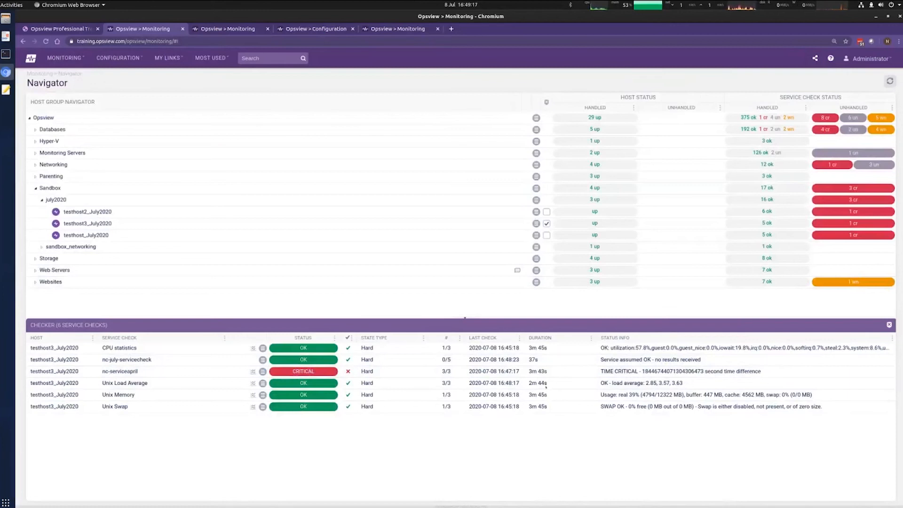
pyautogui.click(262, 360)
pyautogui.click(302, 439)
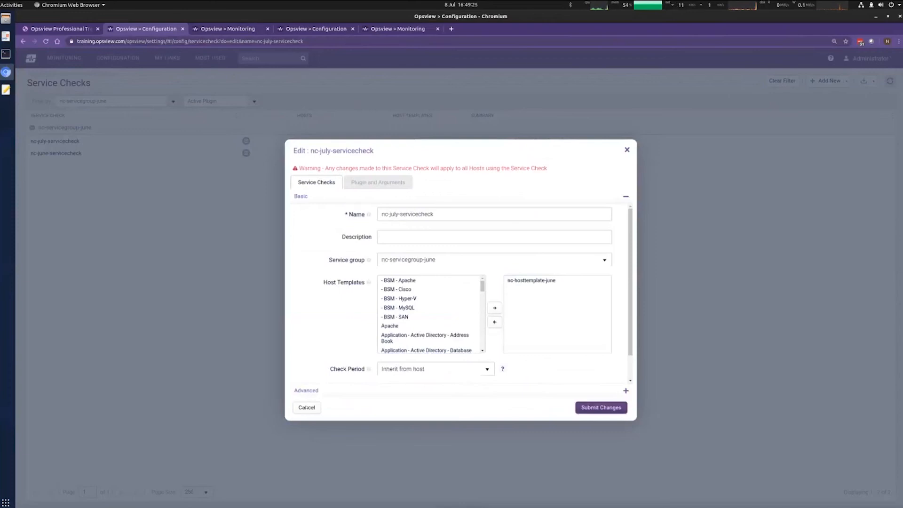
# Step: Consult check_time help, append warning threshold '-w 100' to the arguments, and submit
pyautogui.click(379, 182)
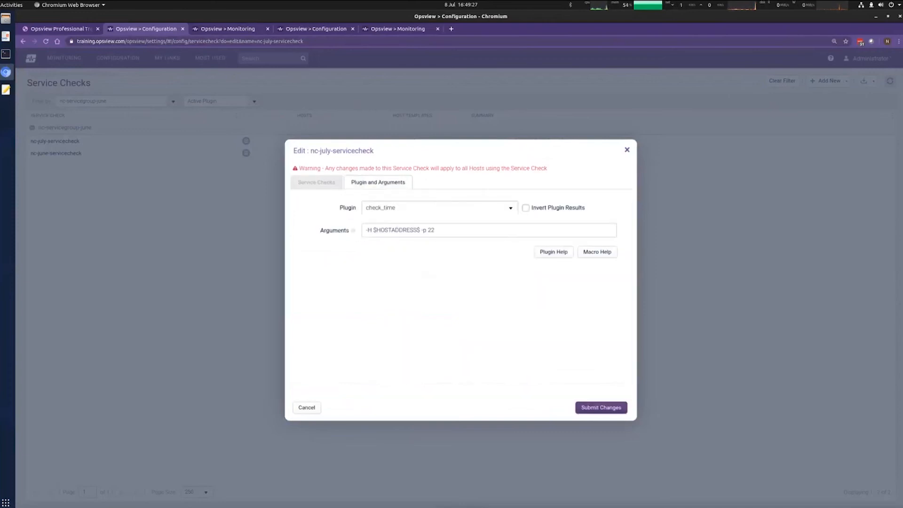
pyautogui.click(493, 231)
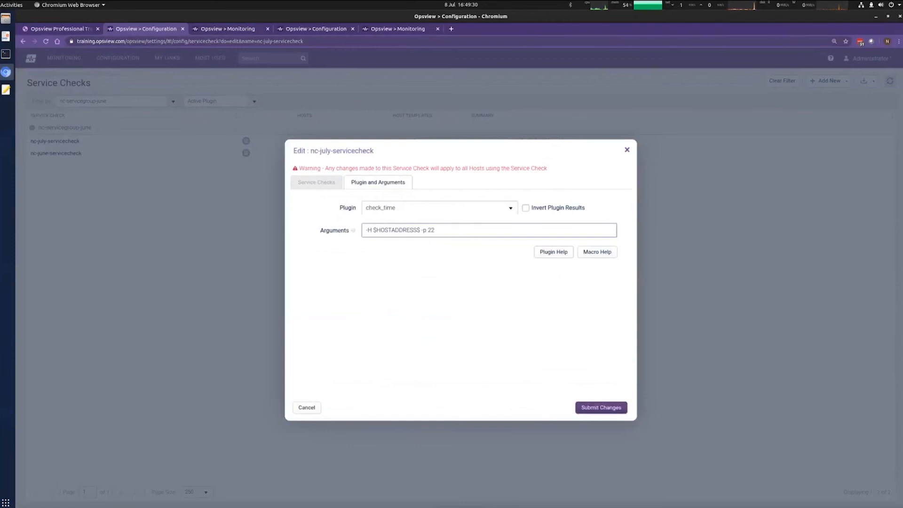
pyautogui.click(549, 254)
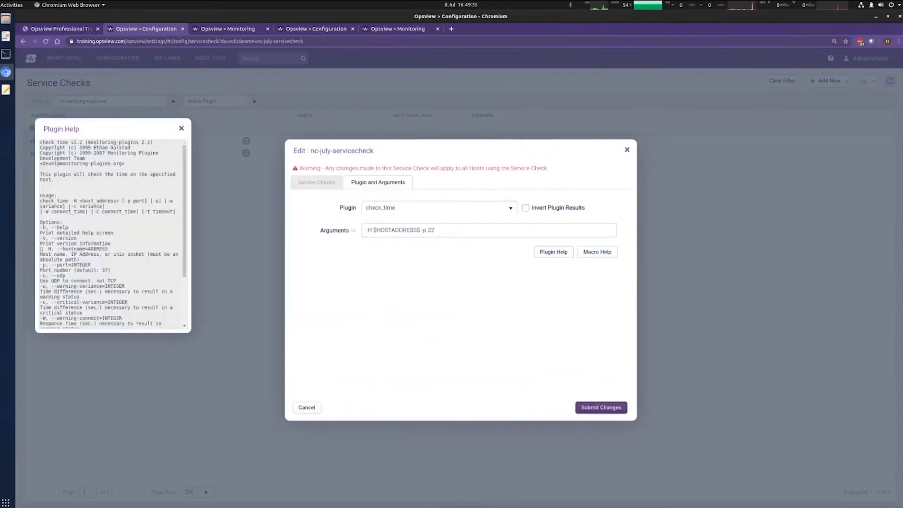
pyautogui.click(436, 230)
pyautogui.write('-w')
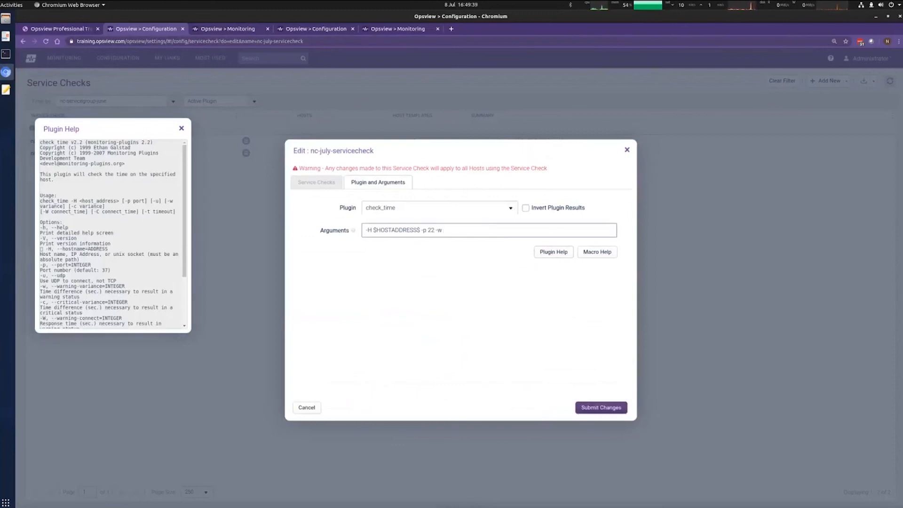
pyautogui.write(' 10000000000000')
pyautogui.doubleClick(488, 230)
pyautogui.write('100')
pyautogui.click(328, 184)
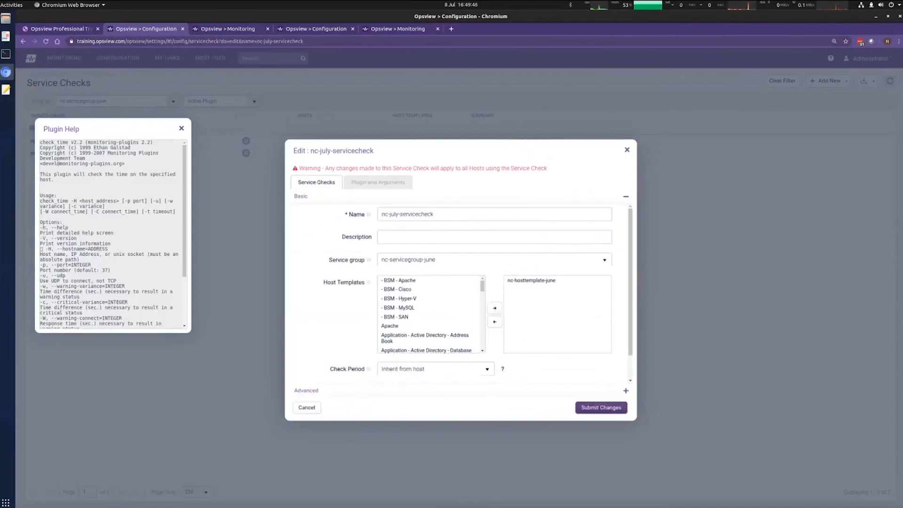
pyautogui.click(374, 183)
pyautogui.tripleClick(375, 230)
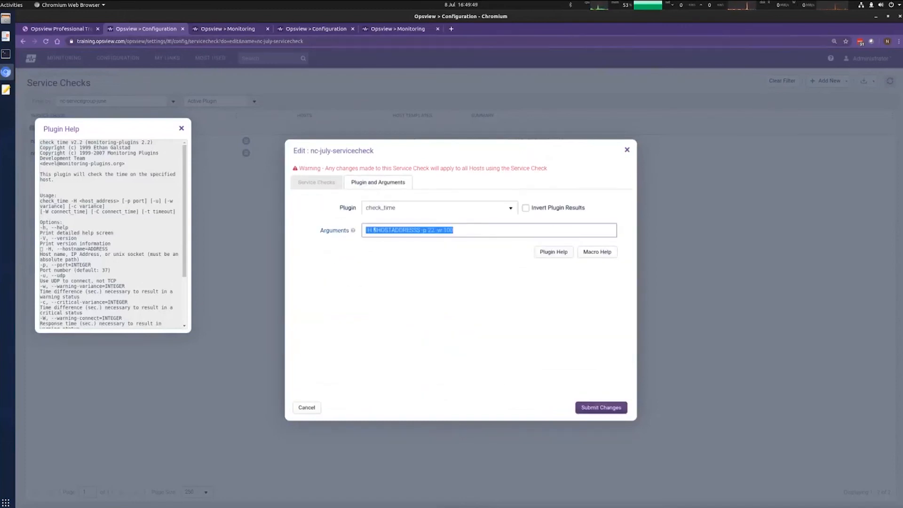
pyautogui.click(612, 407)
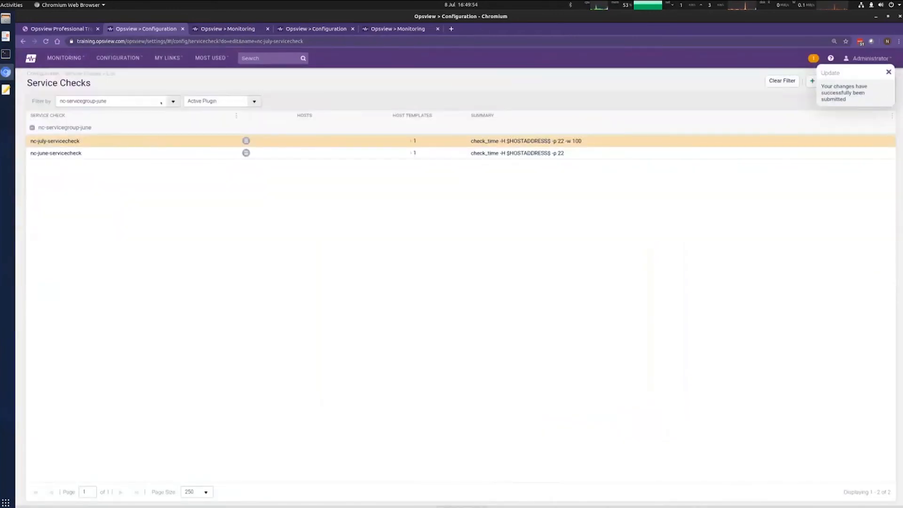
# Step: Filter the service check list by the Database - MySQL service group
pyautogui.click(161, 102)
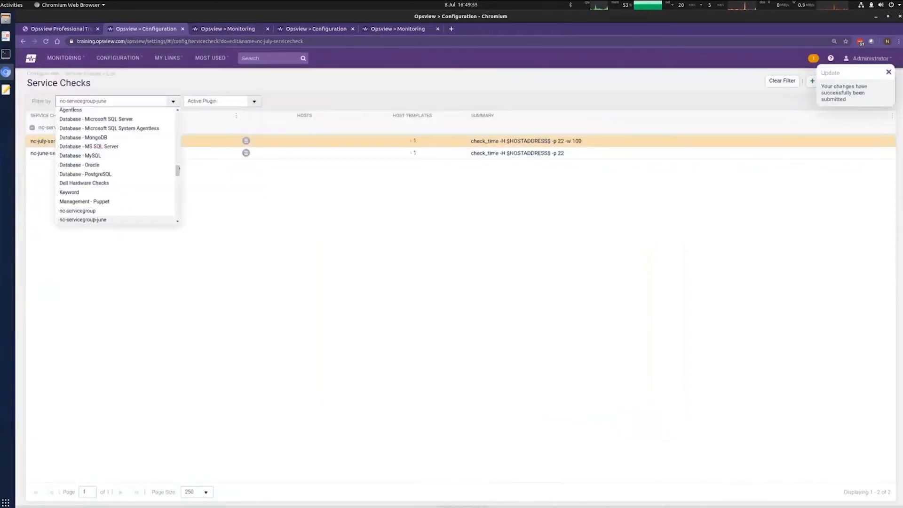
pyautogui.scroll(-1, 146, 171)
pyautogui.click(296, 238)
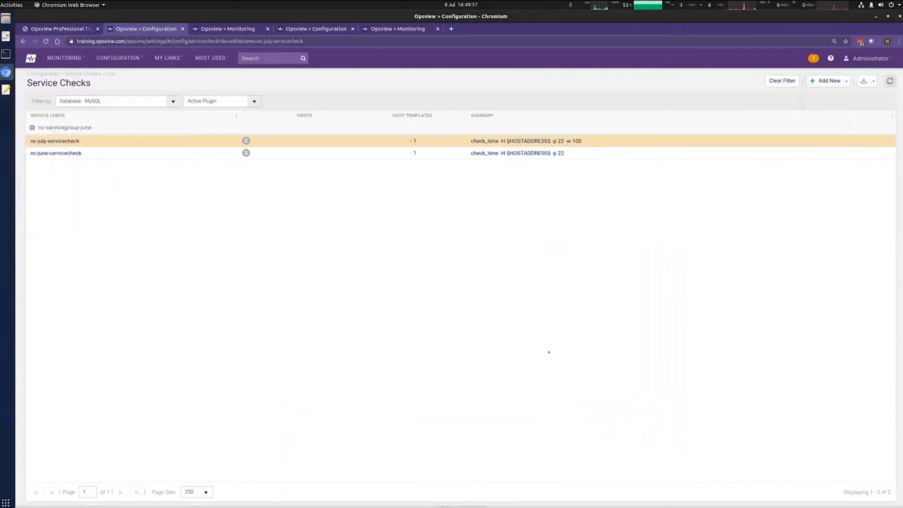
# Step: Review the MySQL checks' Key blocks not flushed arguments and check_mysql_ plugin, then return to Navigator
pyautogui.moveTo(474, 275); pyautogui.dragTo(516, 275)
pyautogui.moveTo(853, 277); pyautogui.dragTo(528, 277)
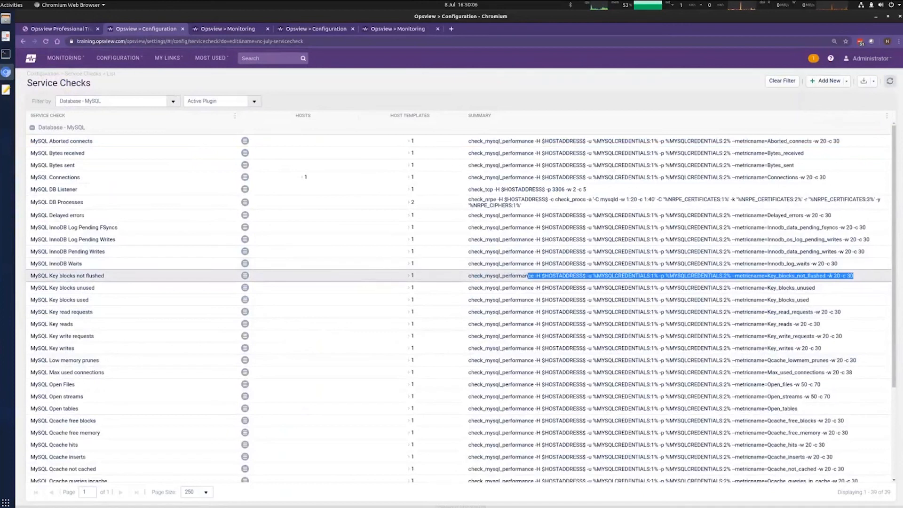
pyautogui.click(660, 285)
pyautogui.moveTo(468, 277); pyautogui.dragTo(503, 277)
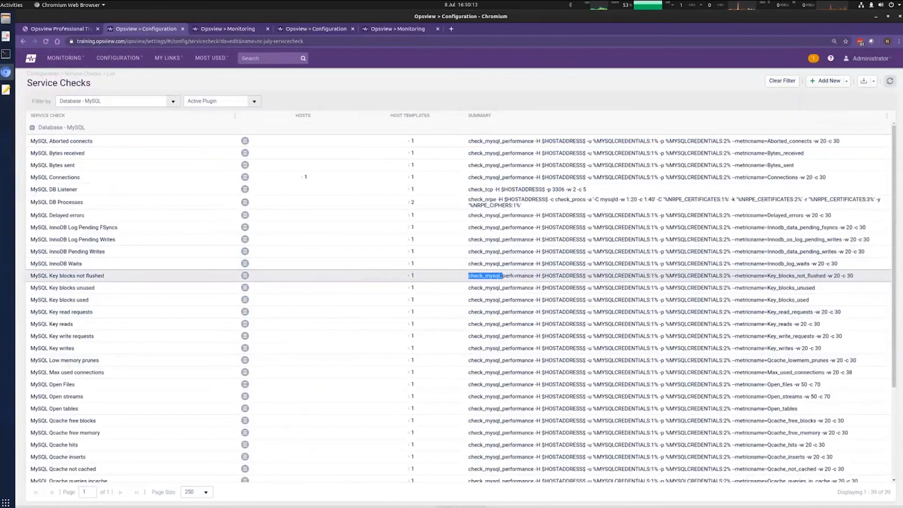
pyautogui.click(503, 276)
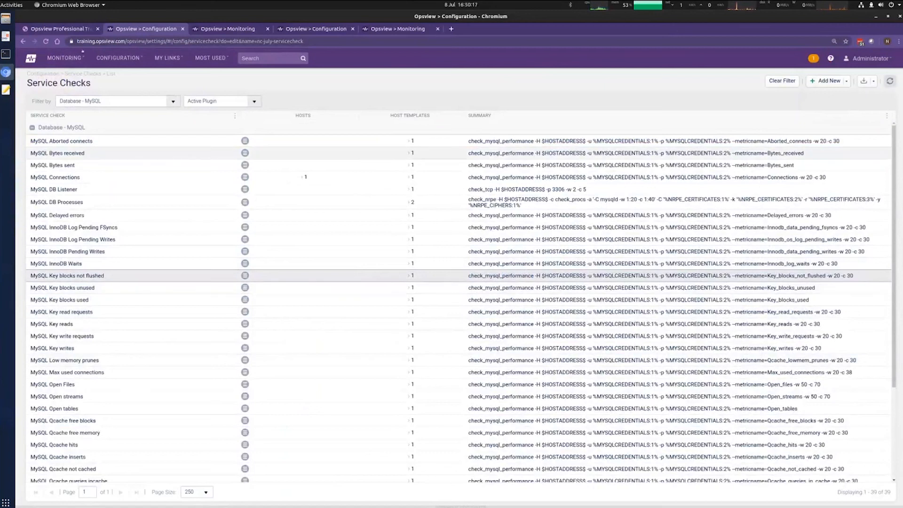
pyautogui.click(66, 59)
pyautogui.click(78, 113)
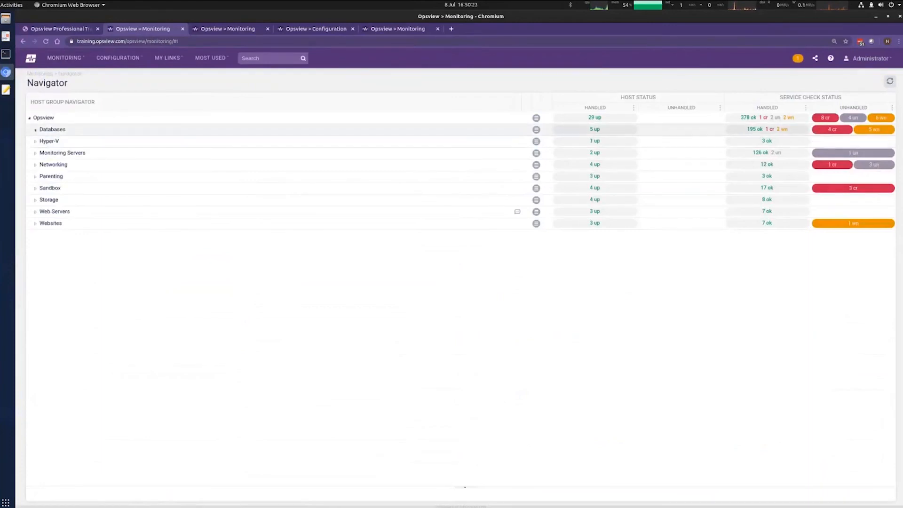
# Step: Expand Databases and Web Servers to list MySQLServer1–5 and ApacheServer1–3, then bring up the terminal
pyautogui.click(36, 130)
pyautogui.click(35, 270)
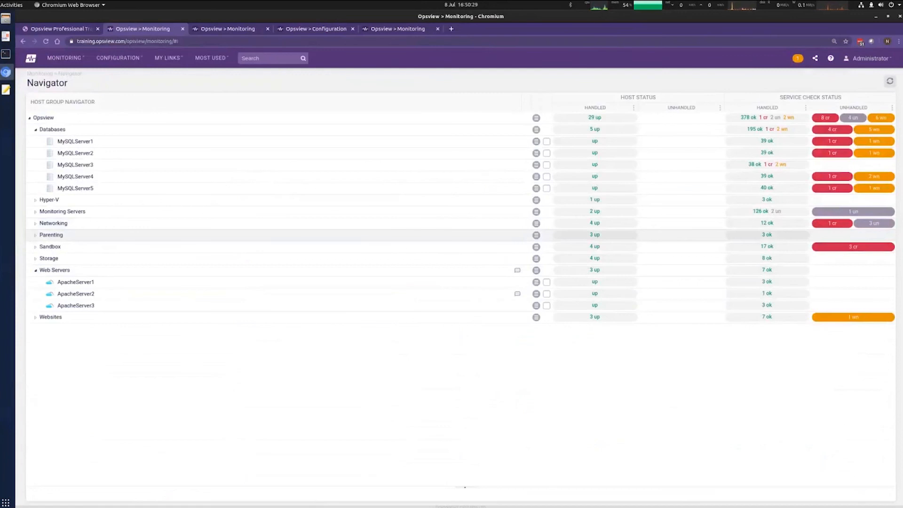
pyautogui.hotkey('alt', 'Tab')
# Step: Change into /opt/opsview/monitoringscripts/plugins and list its check_ plugins, then return to Opsview
pyautogui.press('Return')
pyautogui.press('Return')
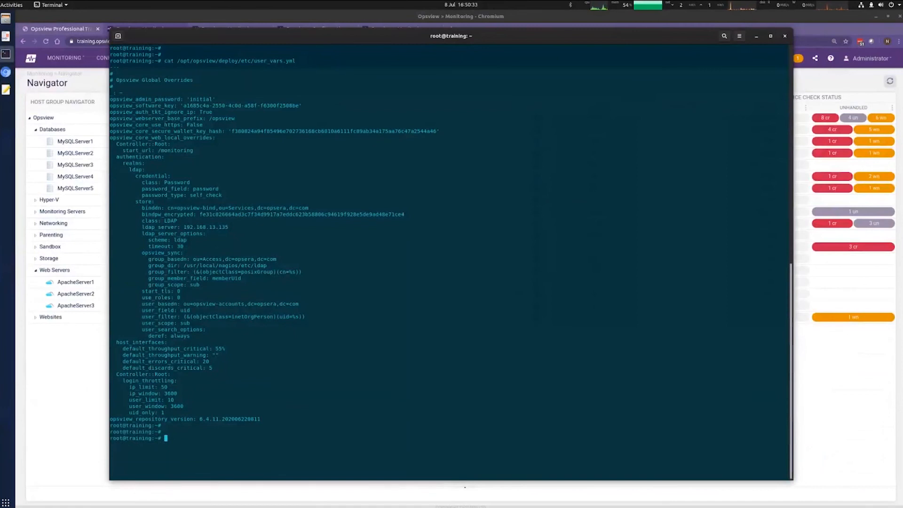
pyautogui.write('cd /opt/opsview/monitoringscripts/plugins/')
pyautogui.press('Return')
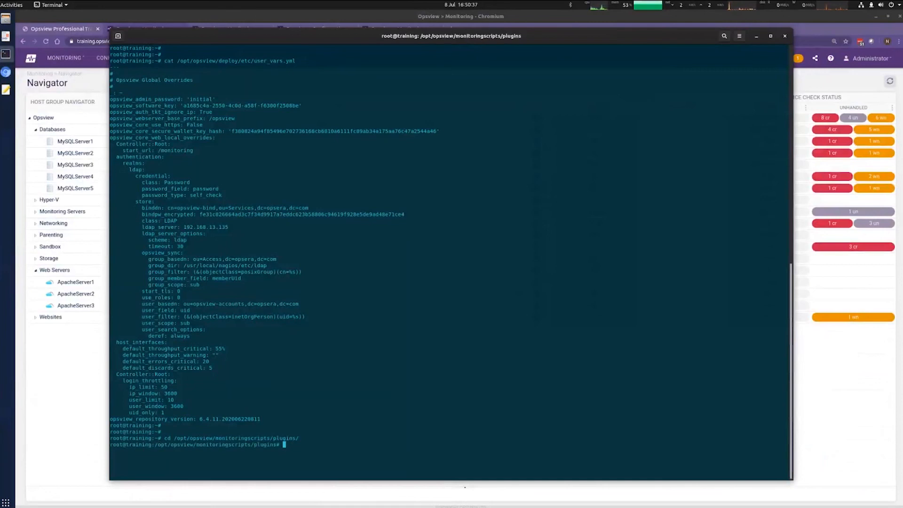
pyautogui.write('ls')
pyautogui.press('Return')
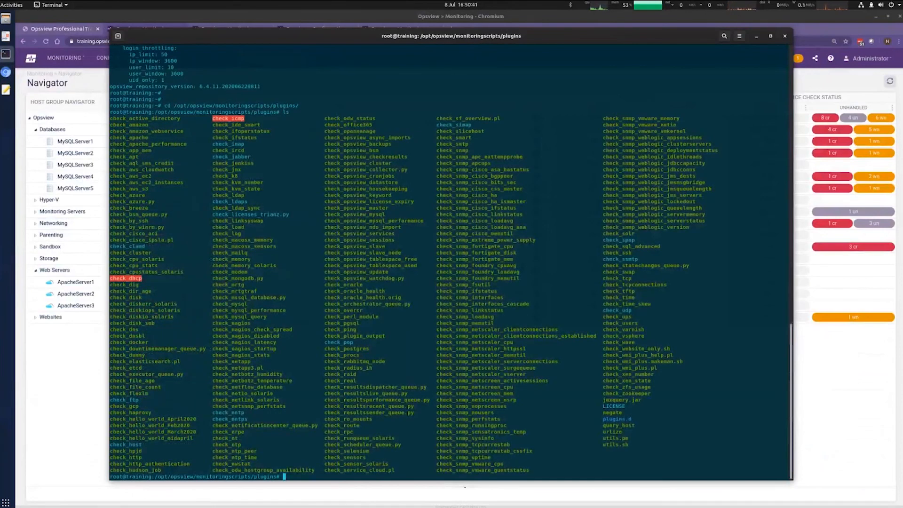
pyautogui.click(833, 383)
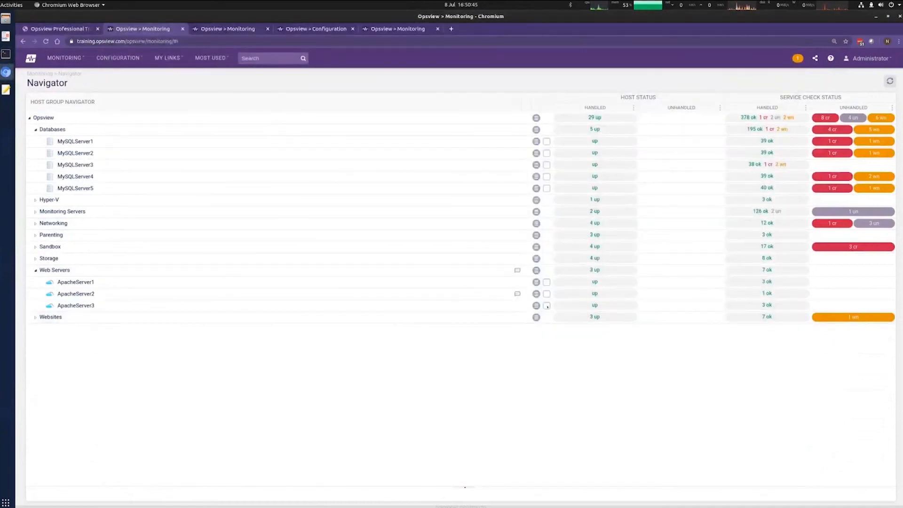
# Step: Under Sandbox > july2020, tick testhost3_July2020 and view its host edit form's service checks, then close it
pyautogui.click(35, 247)
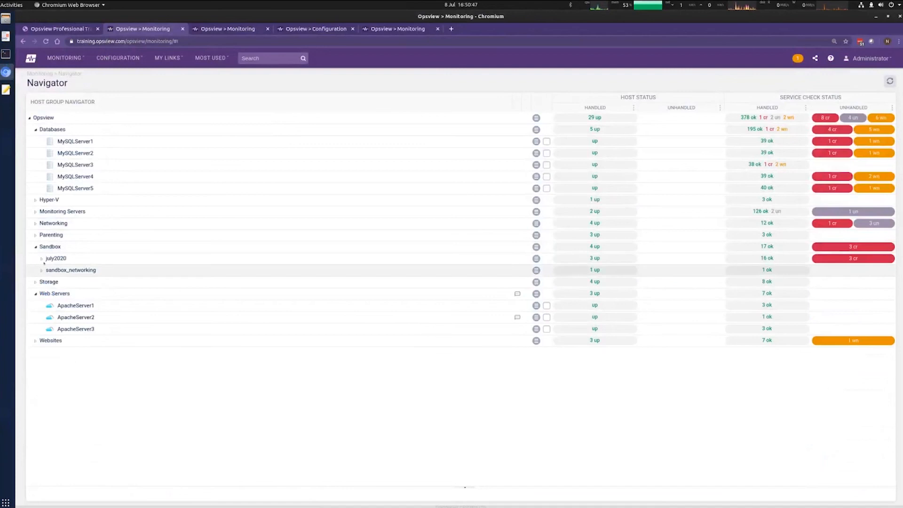
pyautogui.click(41, 259)
pyautogui.click(547, 282)
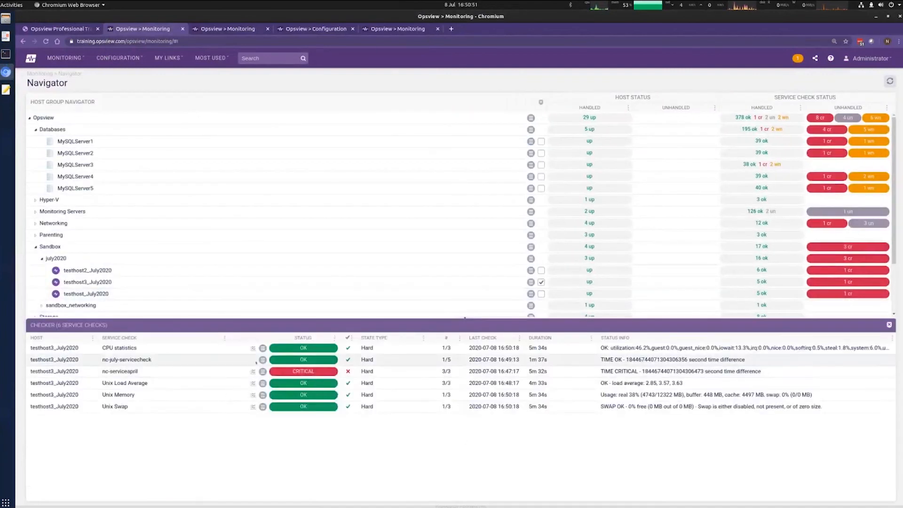
pyautogui.click(262, 359)
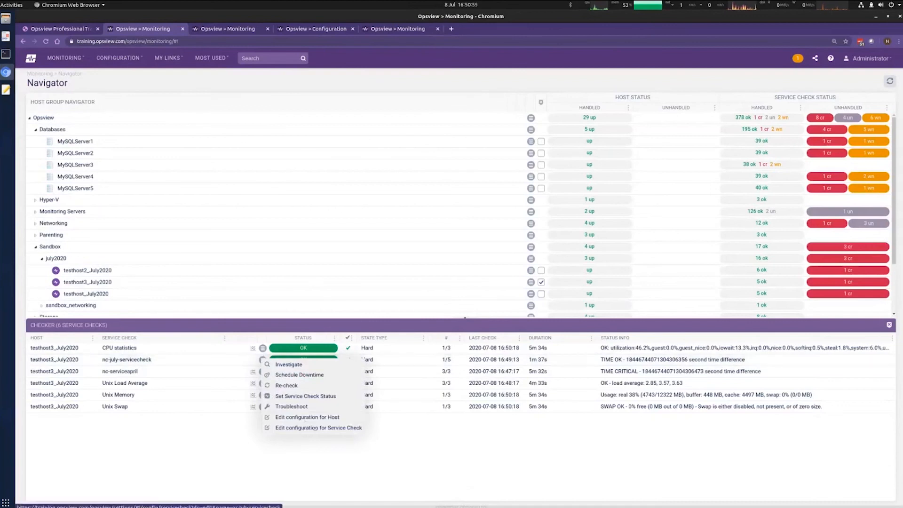
pyautogui.click(320, 417)
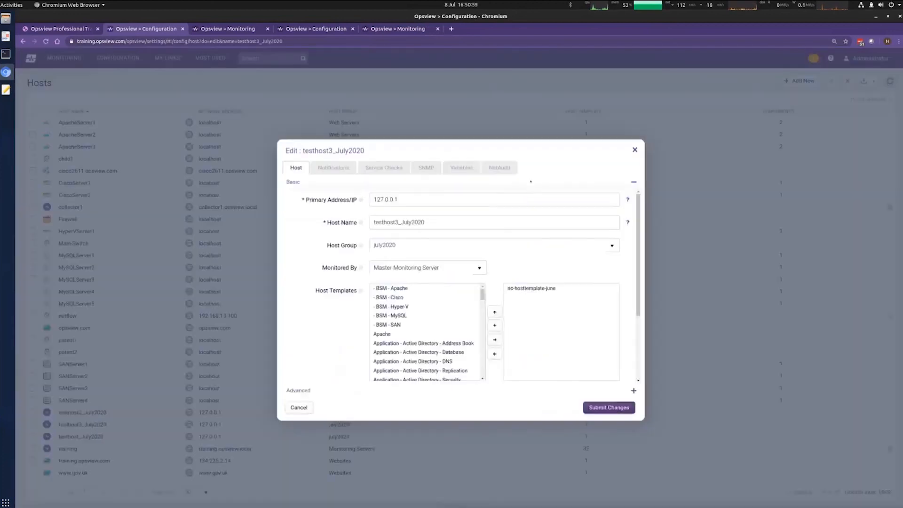
pyautogui.click(384, 167)
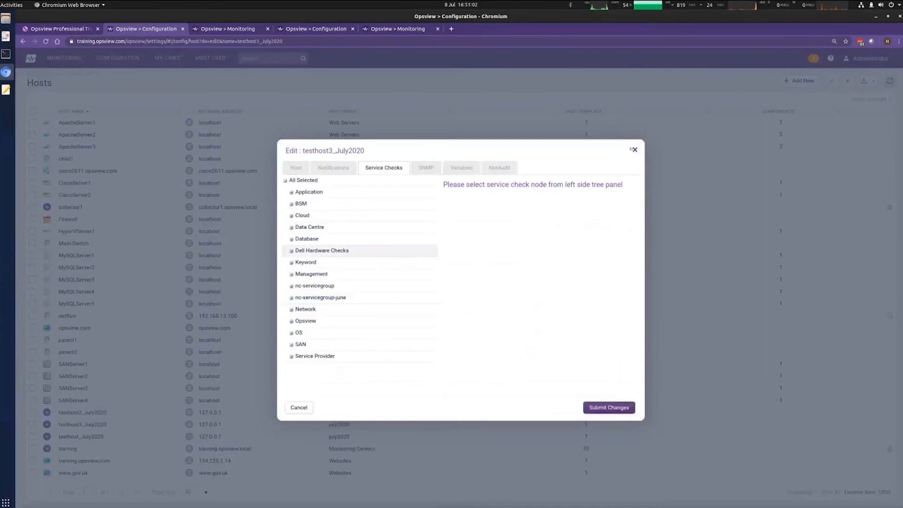
pyautogui.click(634, 150)
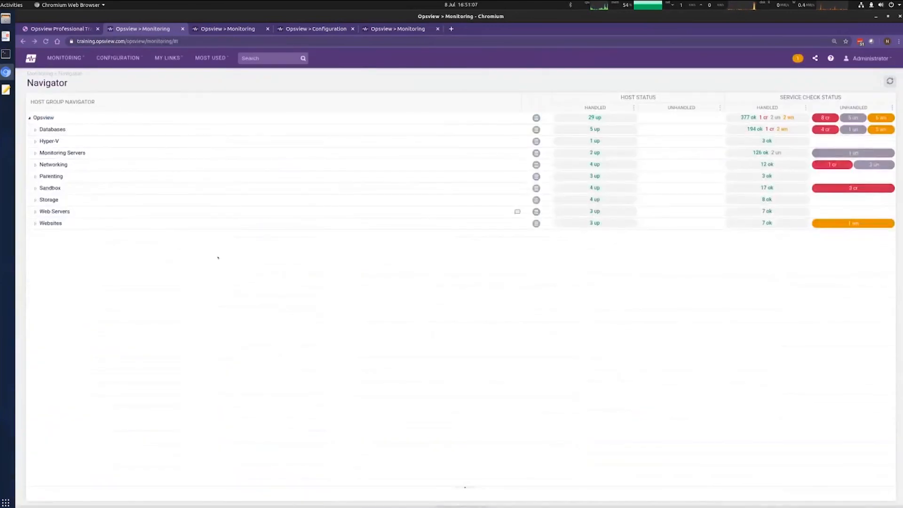
# Step: Re-expand Sandbox > july2020 and open nc-july-servicecheck for editing from testhost3_July2020's checks
pyautogui.click(35, 188)
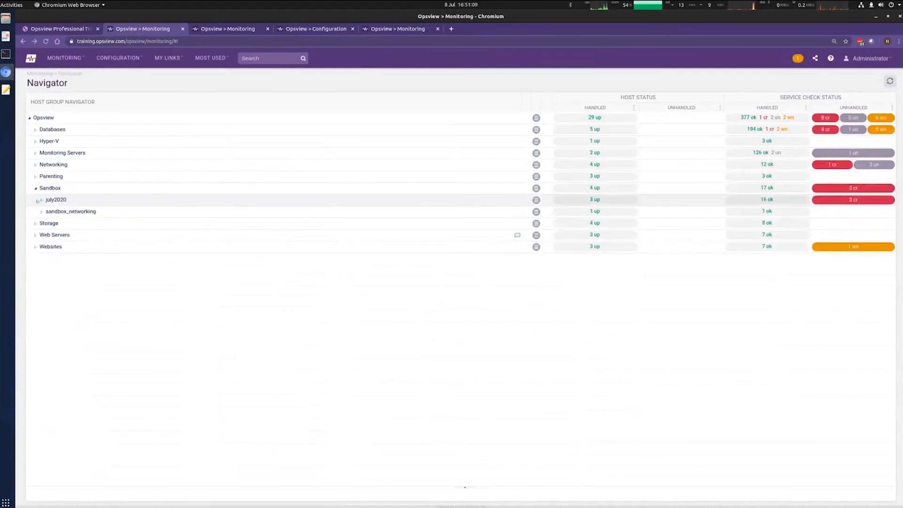
pyautogui.click(42, 200)
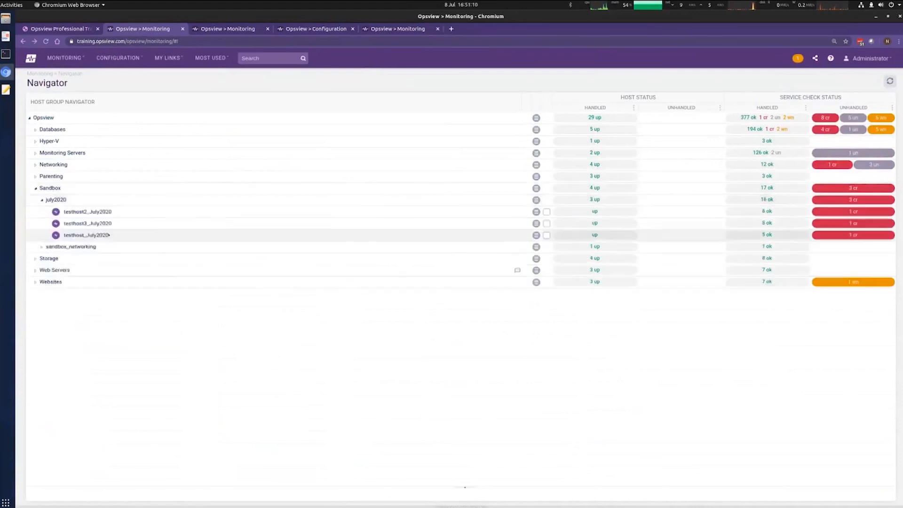
pyautogui.click(547, 223)
pyautogui.click(262, 359)
pyautogui.click(303, 434)
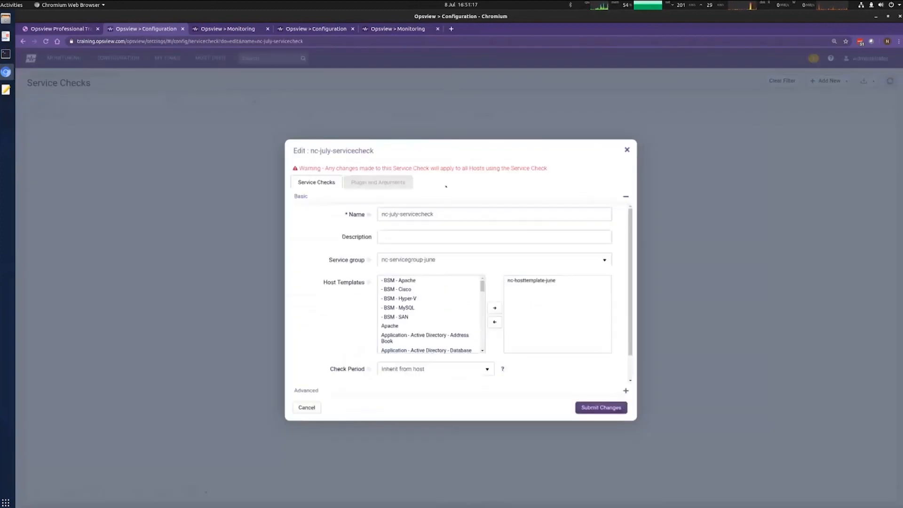
# Step: Show nc-july-servicecheck's Plugin and Arguments, browse the plugin list around check_time, then return to the terminal
pyautogui.click(401, 184)
pyautogui.click(512, 208)
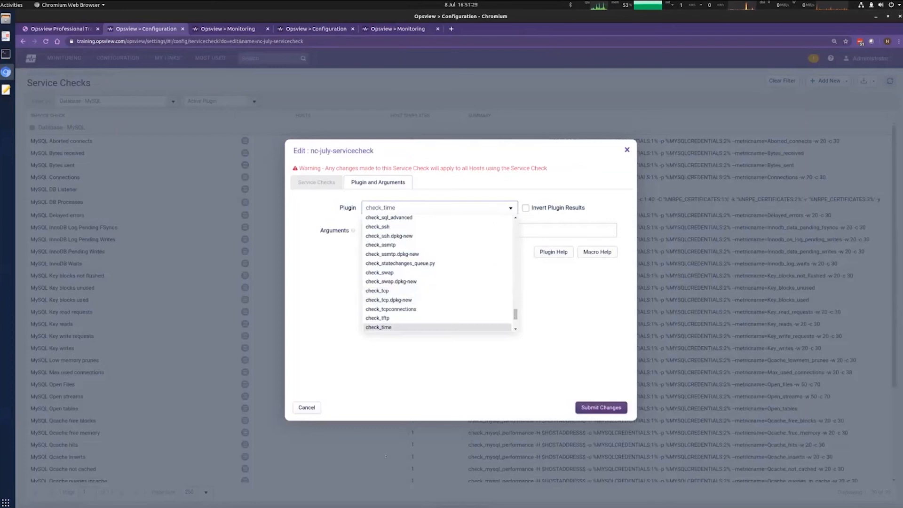
pyautogui.scroll(-2, 523, 320)
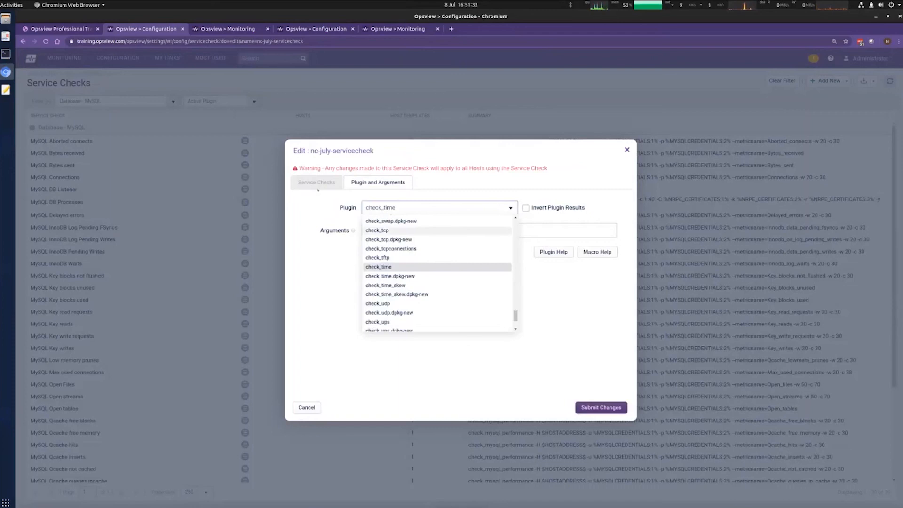
pyautogui.click(5, 54)
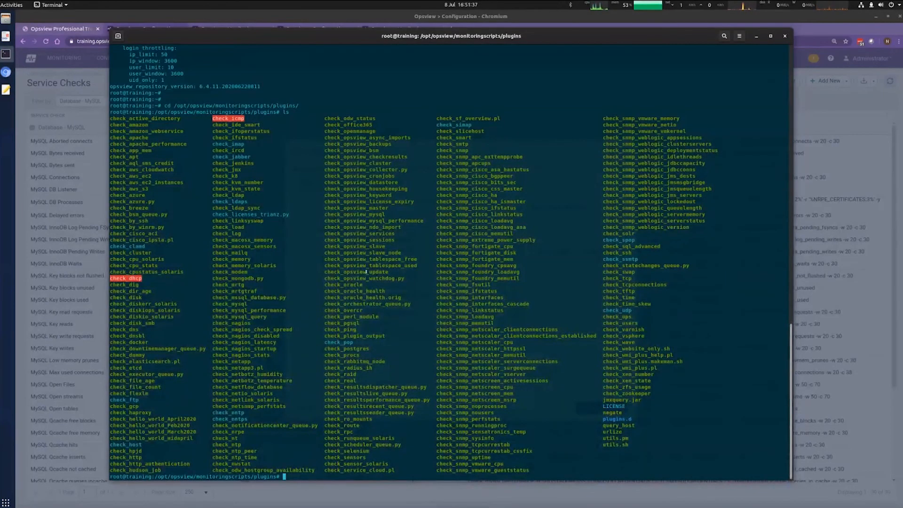
# Step: Print the check_http plugin, then check_mysql_performance using Tab completion
pyautogui.write('cat ./check_http')
pyautogui.press('Return')
pyautogui.press('Return')
pyautogui.press('Return')
pyautogui.press('Return')
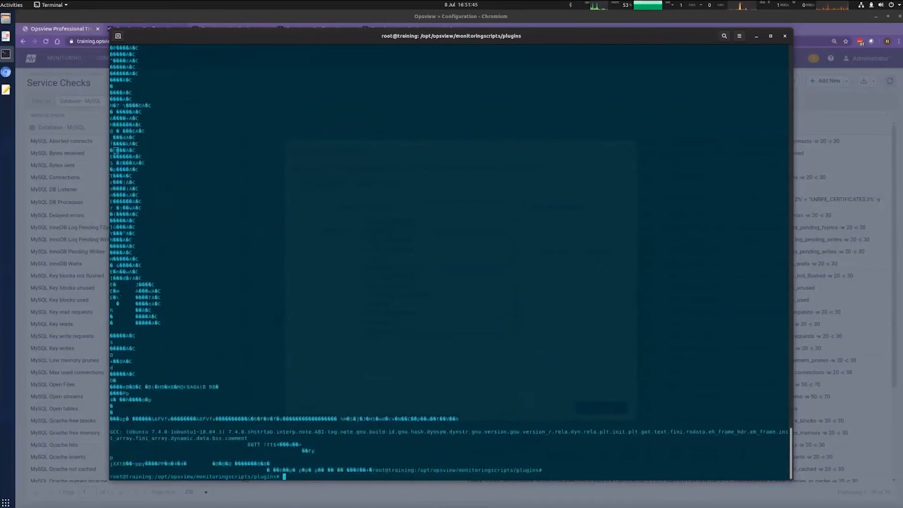
pyautogui.write('cat ./check_mysql')
pyautogui.press('Tab')
pyautogui.press('Tab')
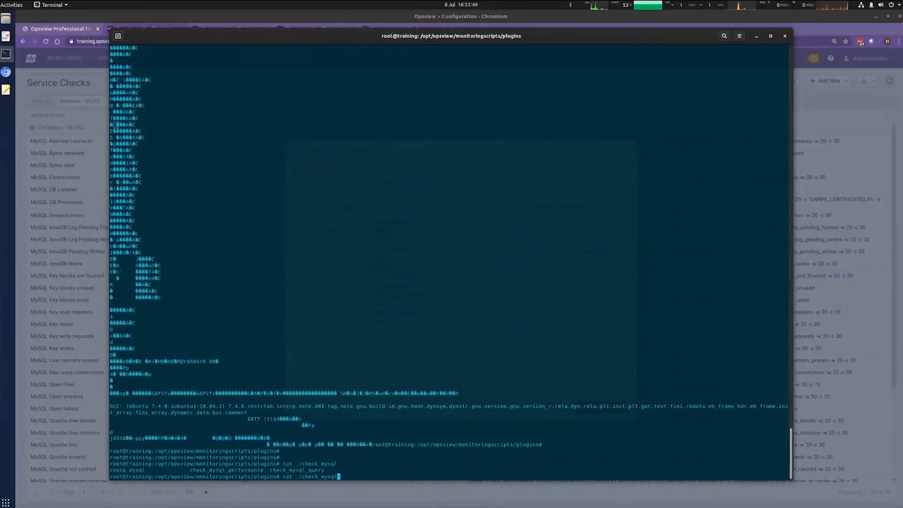
pyautogui.write('_performance')
pyautogui.press('Tab')
pyautogui.press('Return')
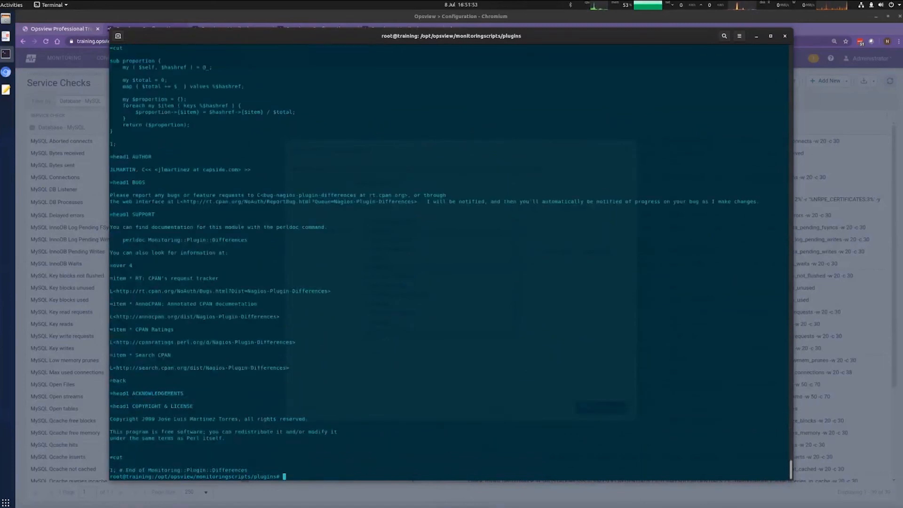
# Step: Scroll through the printed plugin source, then clear the terminal screen
pyautogui.scroll(5, 460, 238)
pyautogui.scroll(-5, 461, 241)
pyautogui.press('Return')
pyautogui.press('Return')
pyautogui.write('clear')
pyautogui.press('Return')
pyautogui.press('Return')
pyautogui.press('Return')
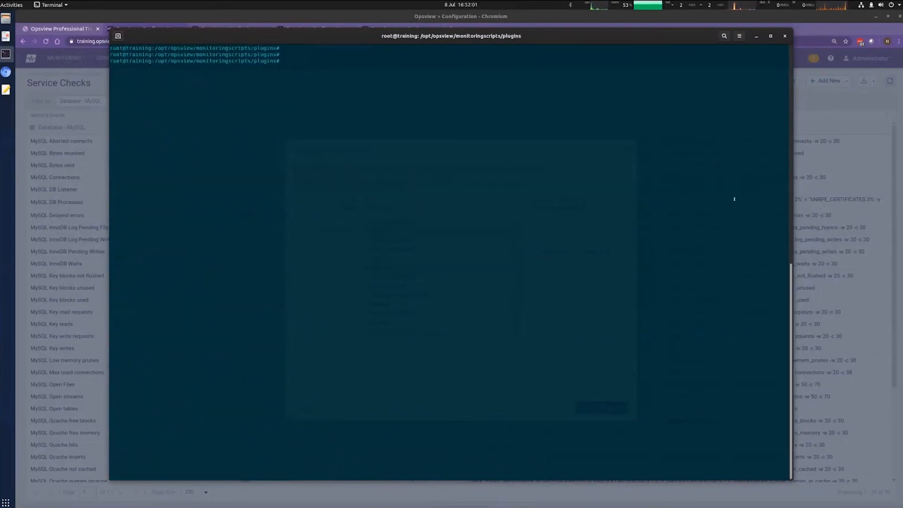
# Step: Cancel the nc-july-servicecheck editor without changes and return to Monitoring > Navigator
pyautogui.click(842, 300)
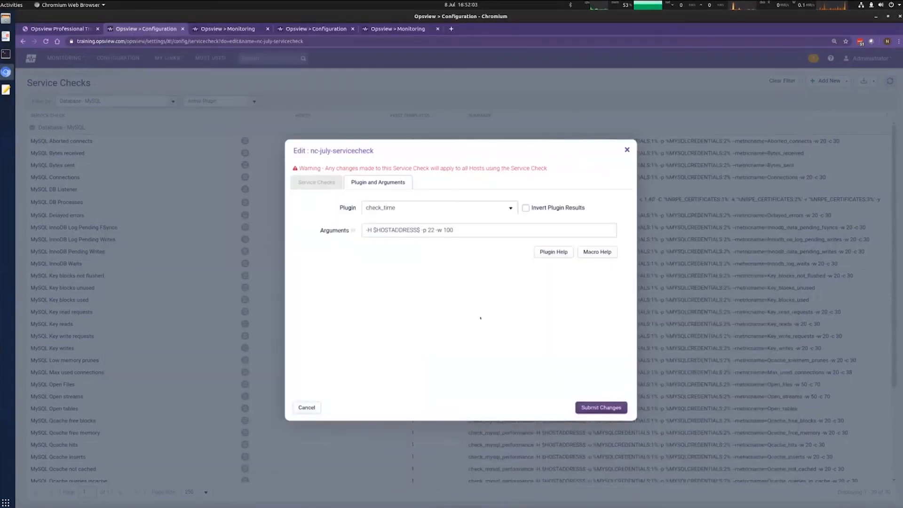
pyautogui.click(333, 188)
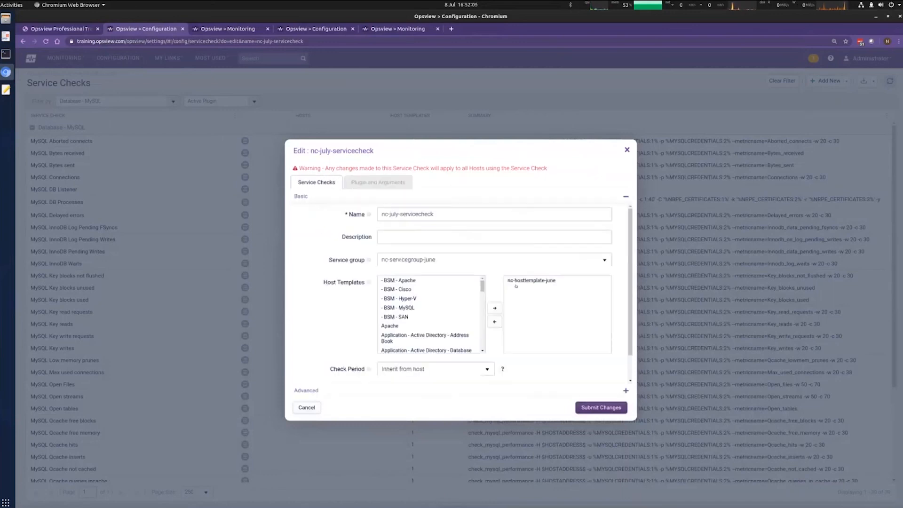
pyautogui.click(313, 407)
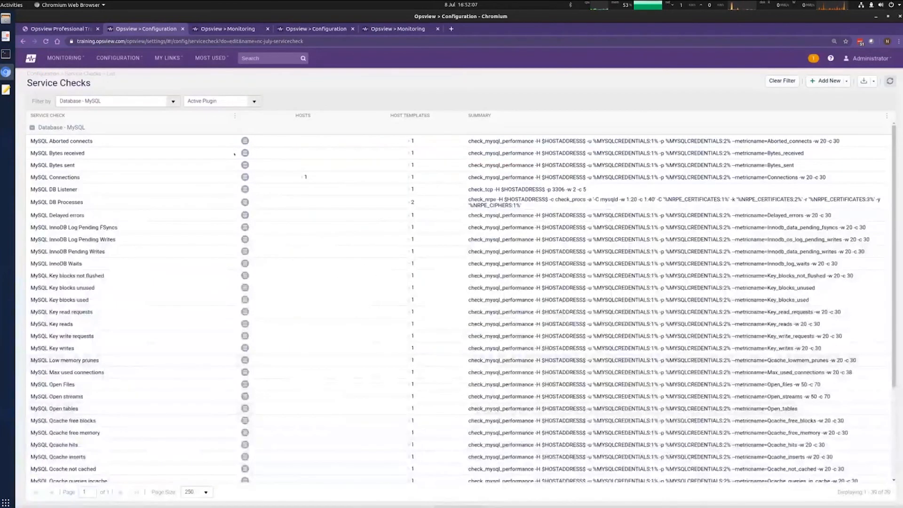
pyautogui.click(63, 59)
pyautogui.click(81, 113)
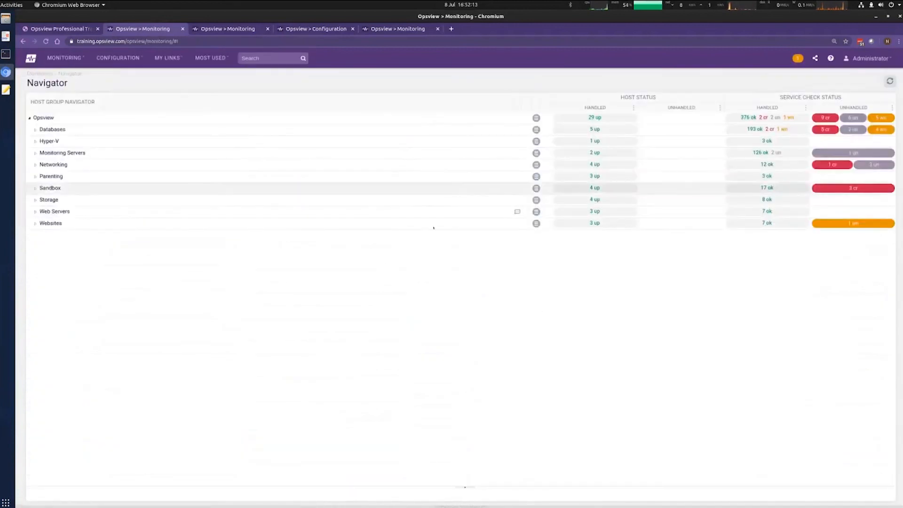
# Step: Tick testhost3, testhost and testhost2 July2020 under Sandbox > july2020, checking each nc-july-servicecheck row
pyautogui.click(35, 189)
pyautogui.click(42, 200)
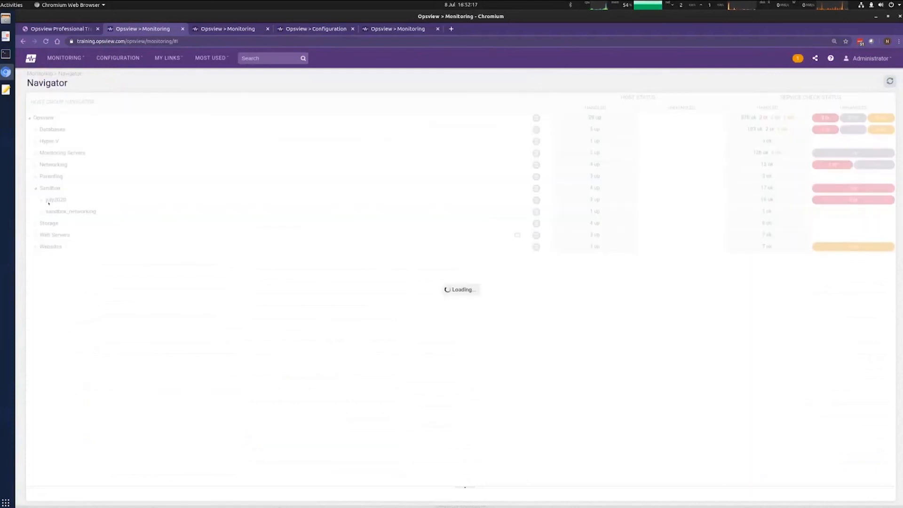
pyautogui.click(547, 224)
pyautogui.click(547, 235)
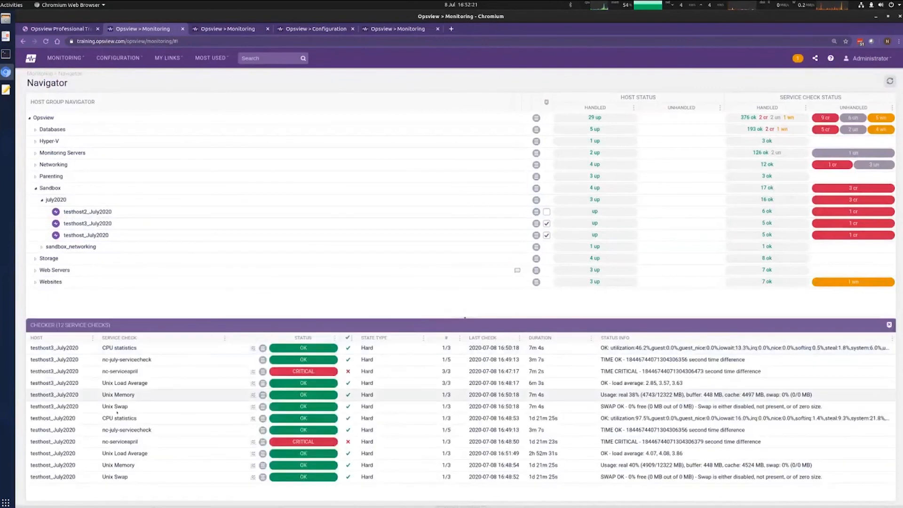
pyautogui.moveTo(102, 430); pyautogui.dragTo(153, 430)
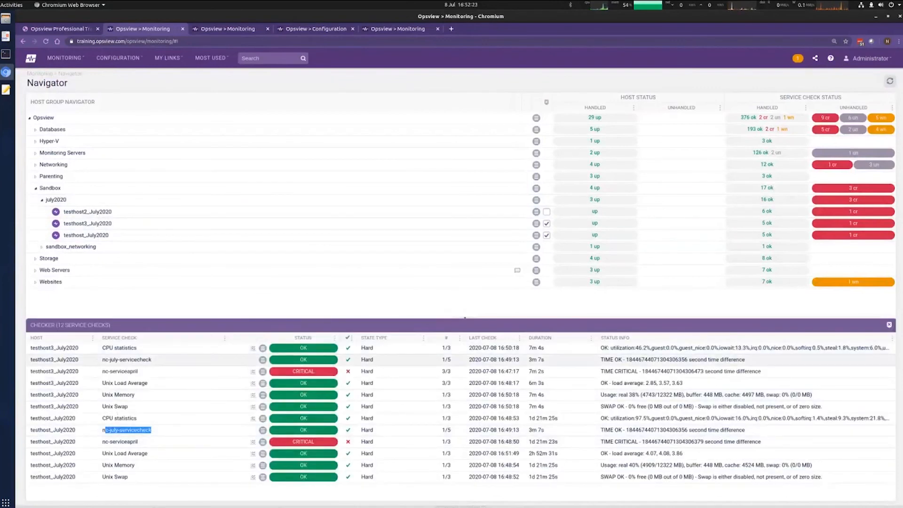
pyautogui.moveTo(102, 360); pyautogui.dragTo(157, 367)
pyautogui.click(547, 211)
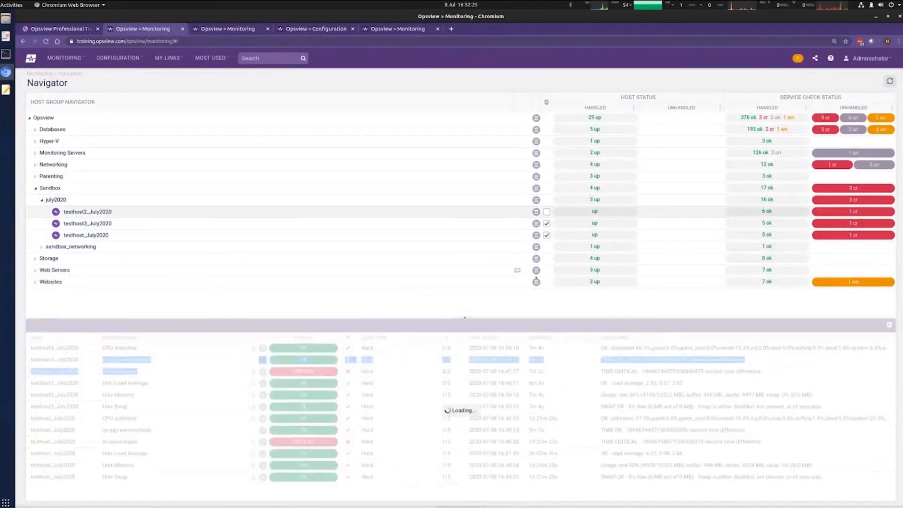
pyautogui.moveTo(104, 371); pyautogui.dragTo(166, 371)
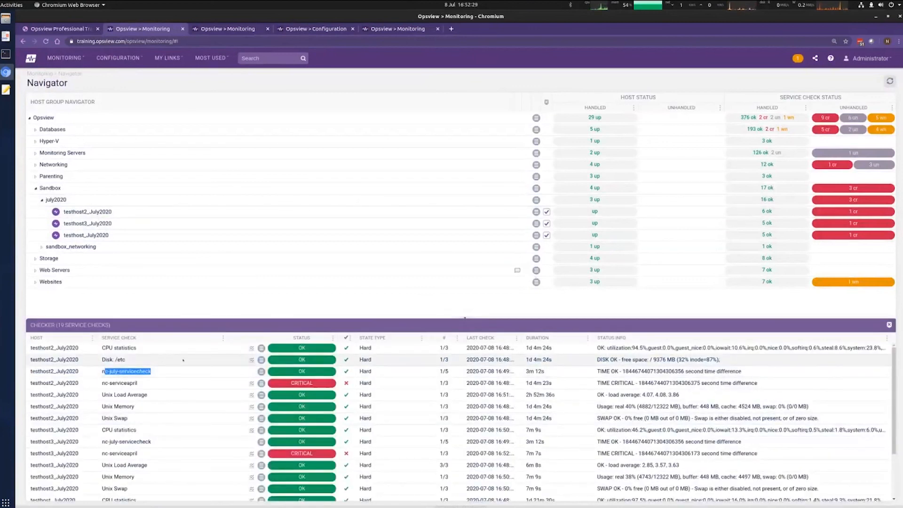
pyautogui.click(188, 224)
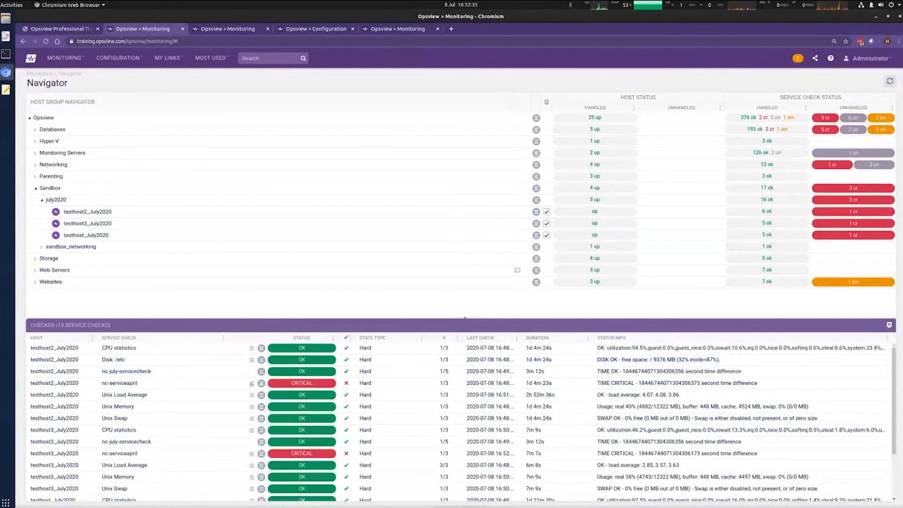
# Step: Go to Configuration > Host Templates to list nc-hosttemplate-june and the other templates
pyautogui.click(117, 58)
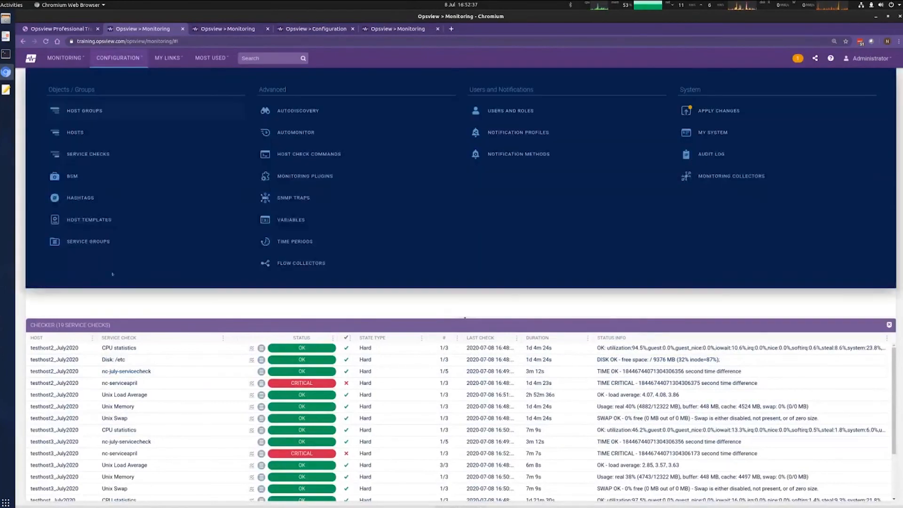
pyautogui.click(90, 220)
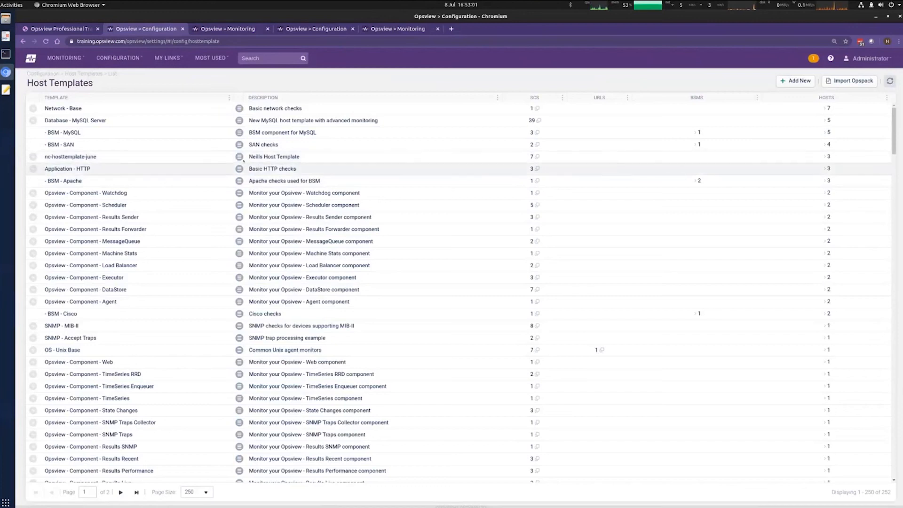
# Step: Remove nc-serviceapril from nc-hosttemplate-june's service checks and submit the changes
pyautogui.click(240, 157)
pyautogui.click(259, 165)
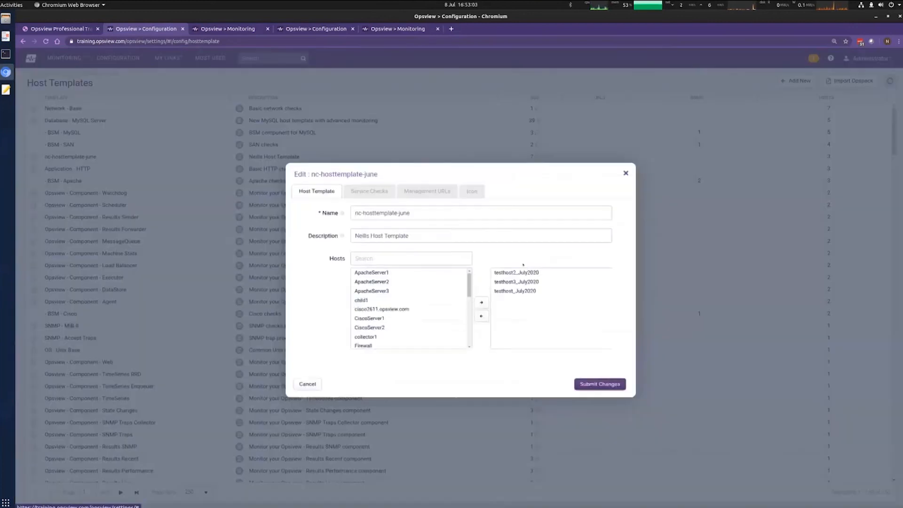
pyautogui.click(364, 192)
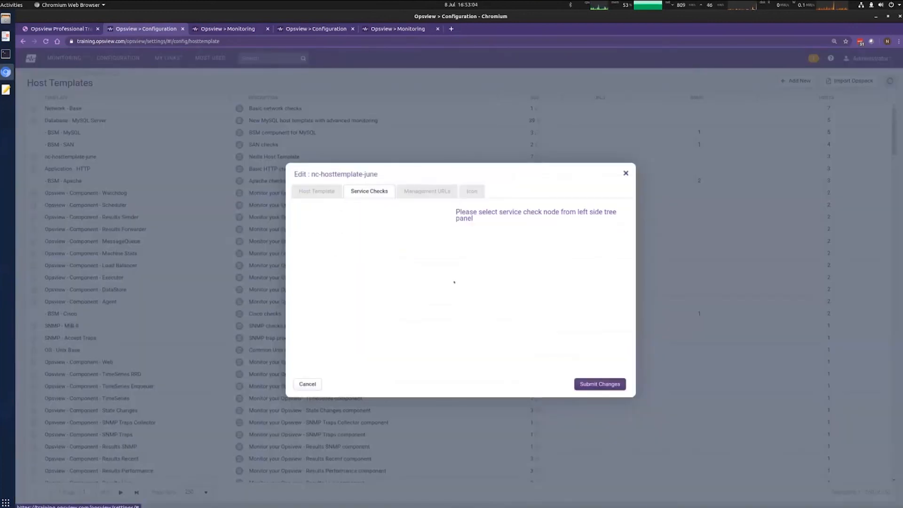
pyautogui.click(316, 325)
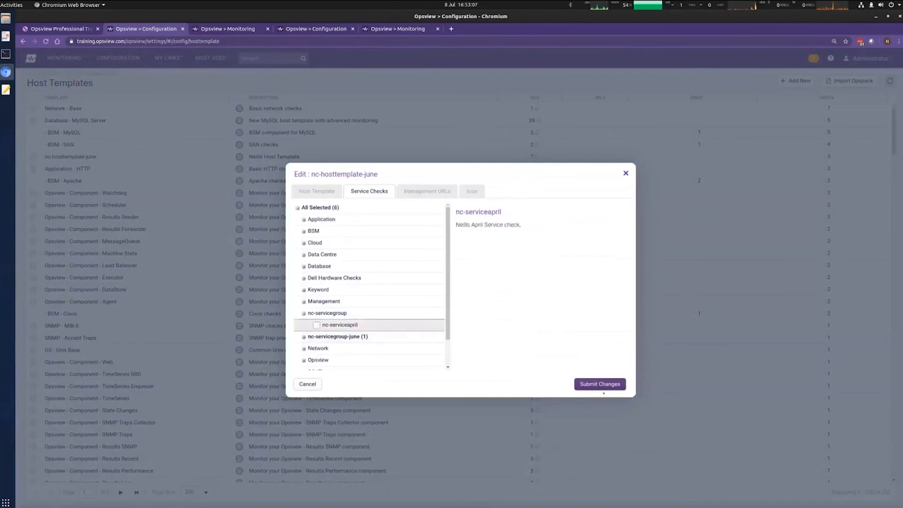
pyautogui.click(588, 385)
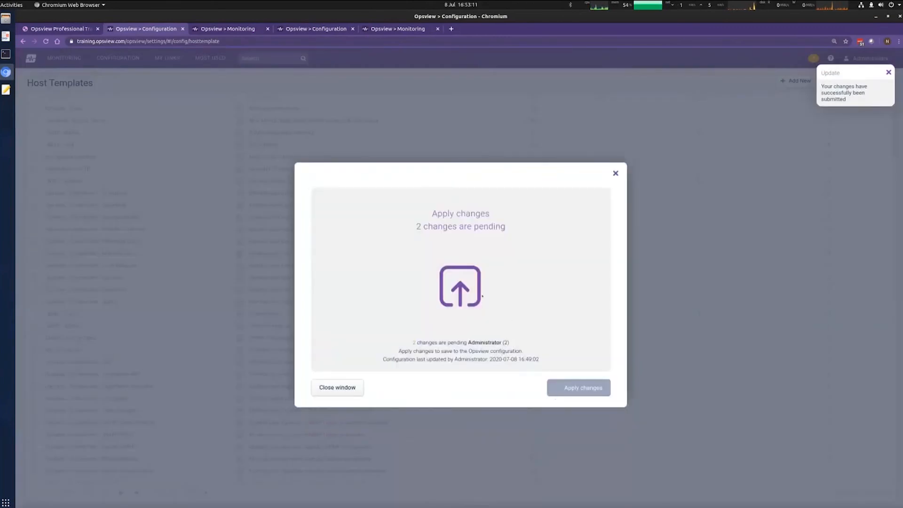
pyautogui.click(339, 388)
# Step: Return to the Monitoring Navigator, then advance the training slides to the Recap slide
pyautogui.click(64, 58)
pyautogui.click(83, 114)
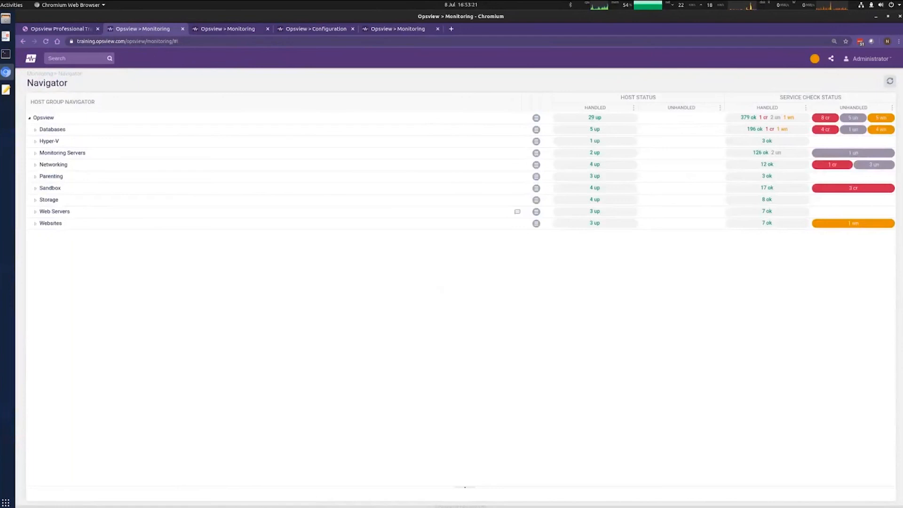
pyautogui.hotkey('alt', 'Tab')
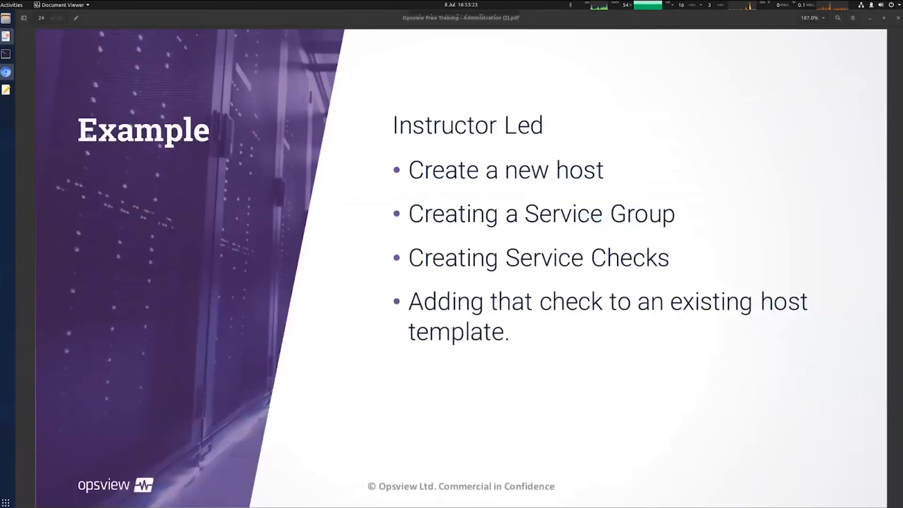
pyautogui.press('pagedown')
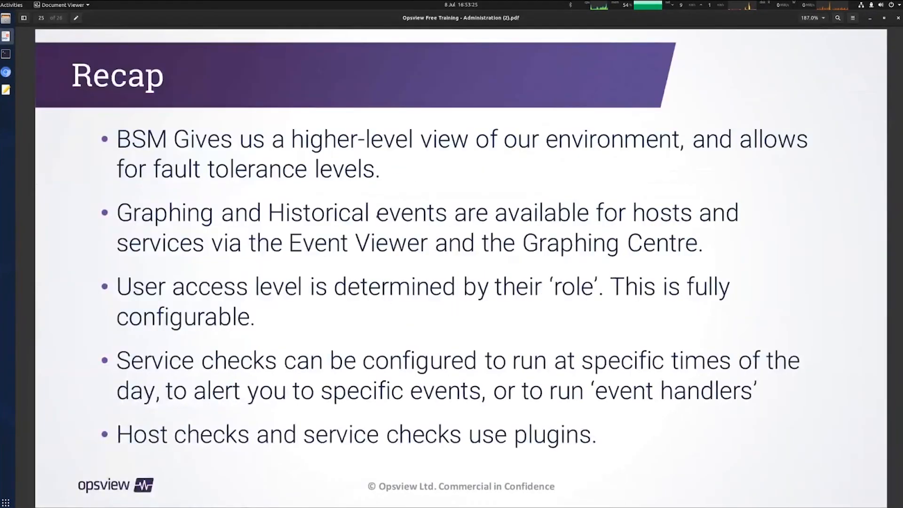